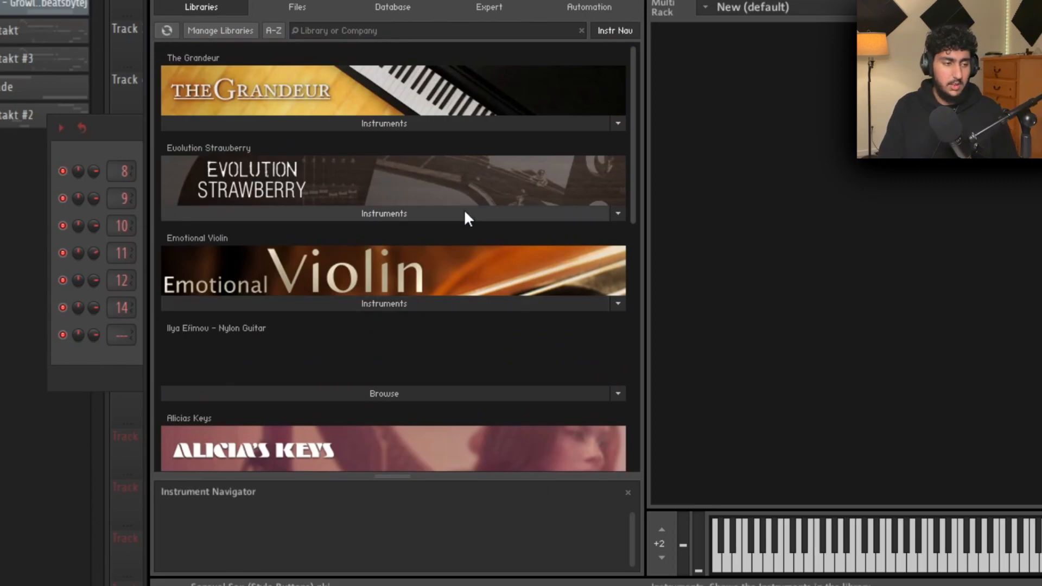
Browse the list of installed Kontakt instrument libraries down to Session Horns.
scroll(387, 207, "down", 1)
scroll(387, 210, "down", 1)
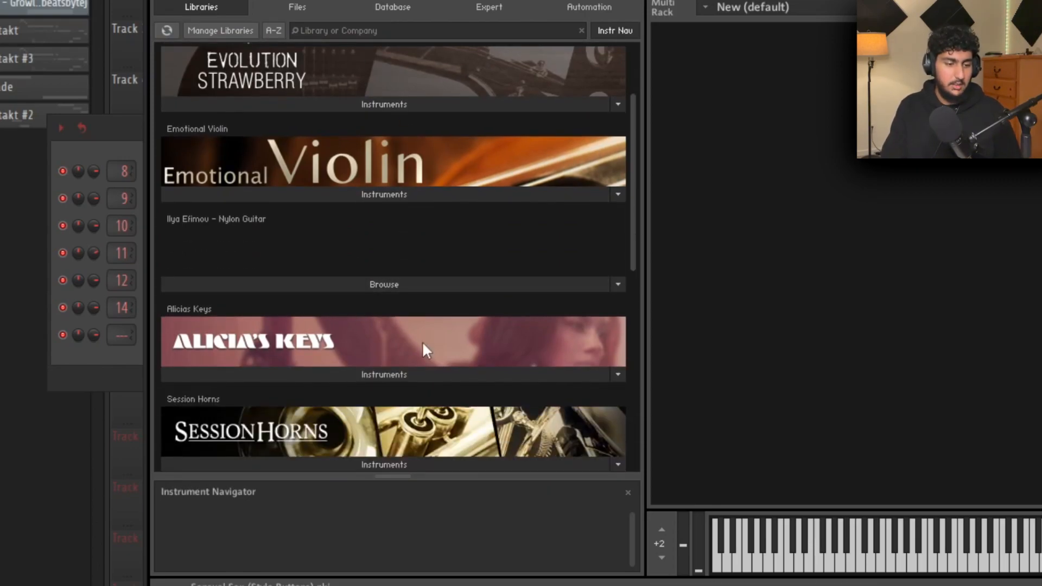
scroll(472, 317, "down", 4)
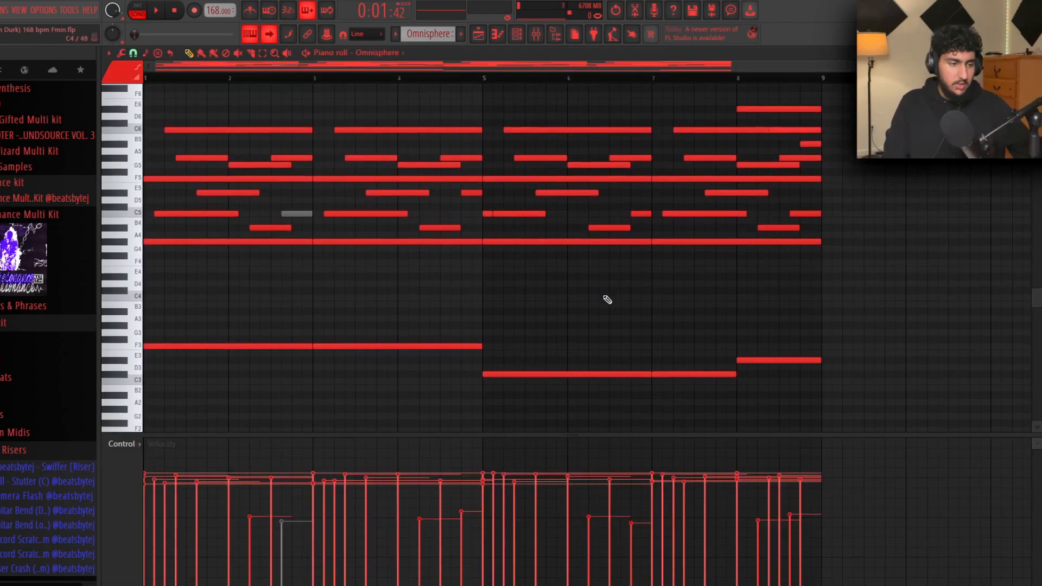
Examine the notes of the eight-bar Omnisphere melody in the piano roll.
scroll(609, 298, "up", 1)
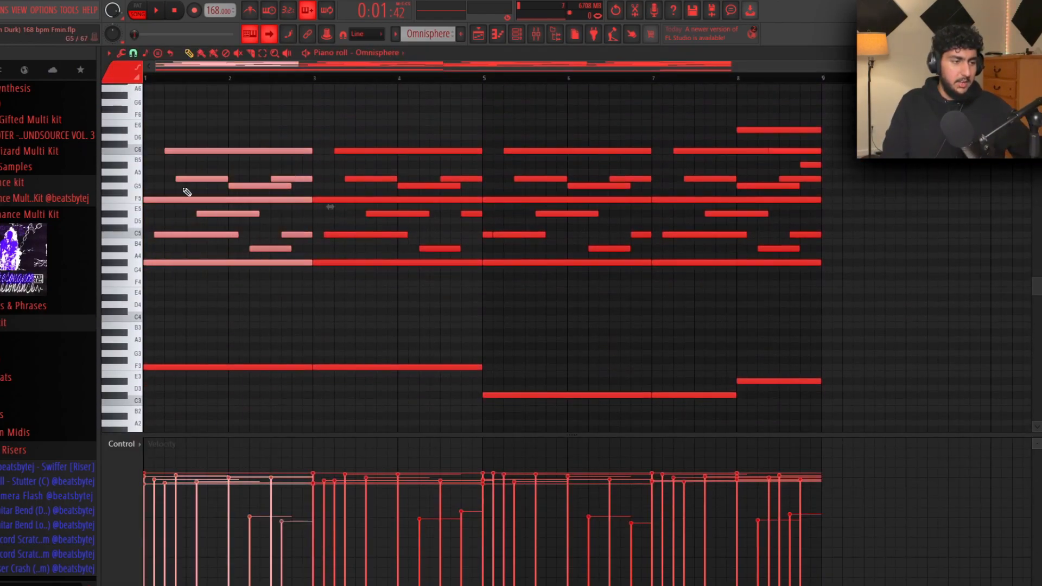
scroll(472, 307, "up", 3)
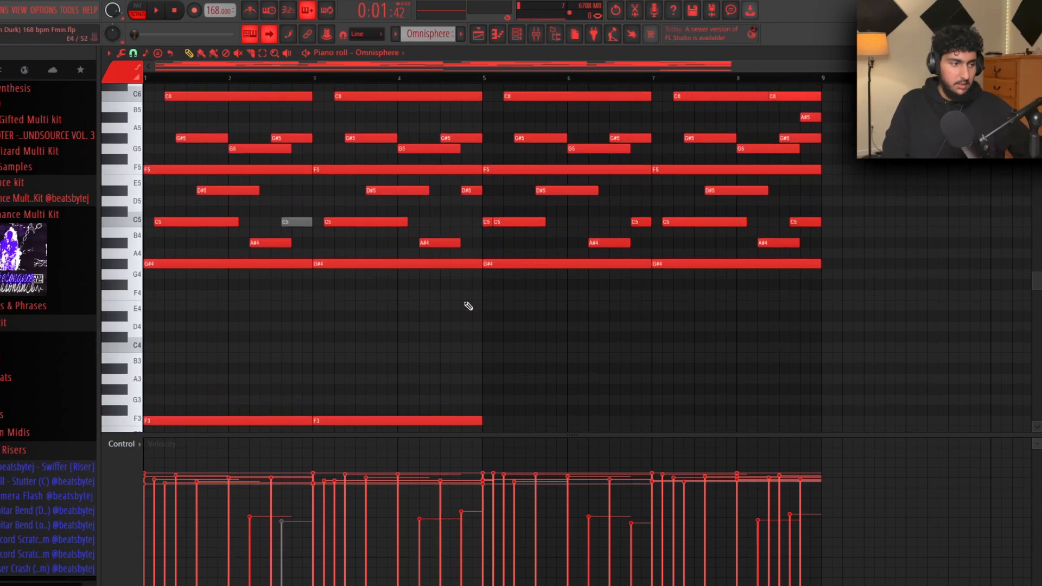
scroll(609, 349, "up", 2)
scroll(610, 349, "up", 2)
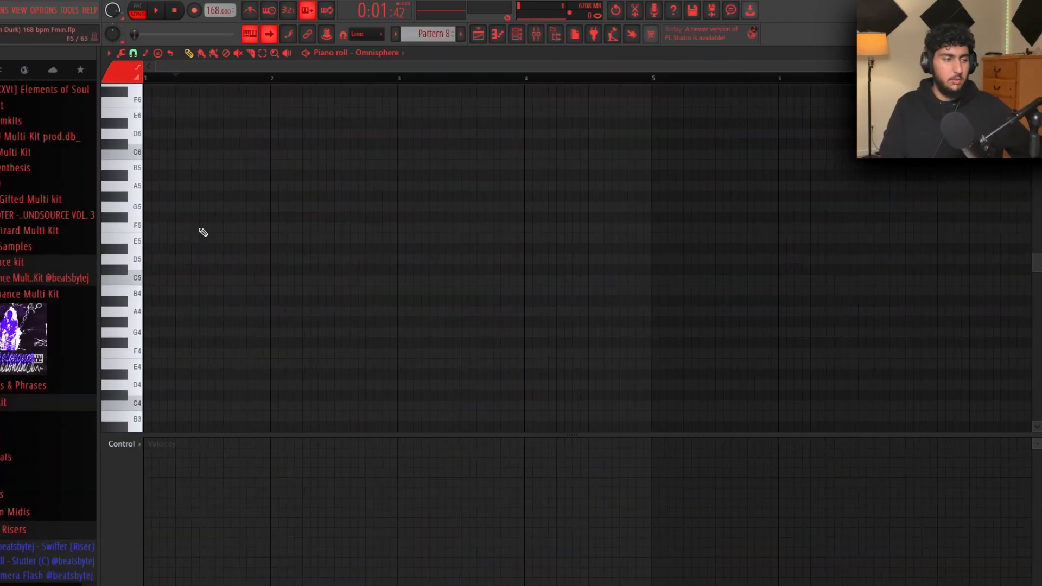
Draw a chord of F5, G#5 and C6 notes starting at bar 1 in Pattern 8.
left_click(185, 228)
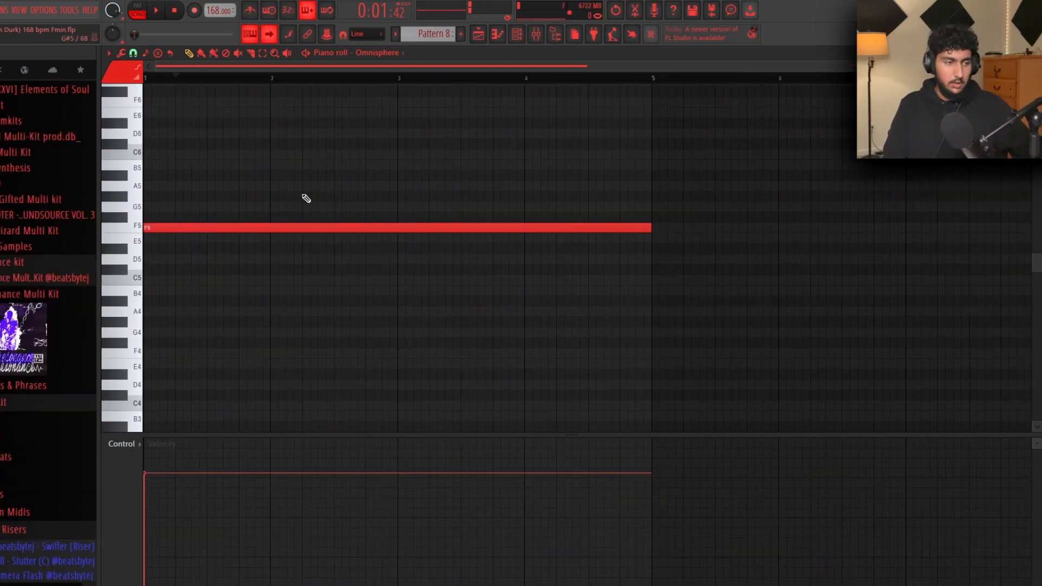
scroll(227, 220, "up", 1)
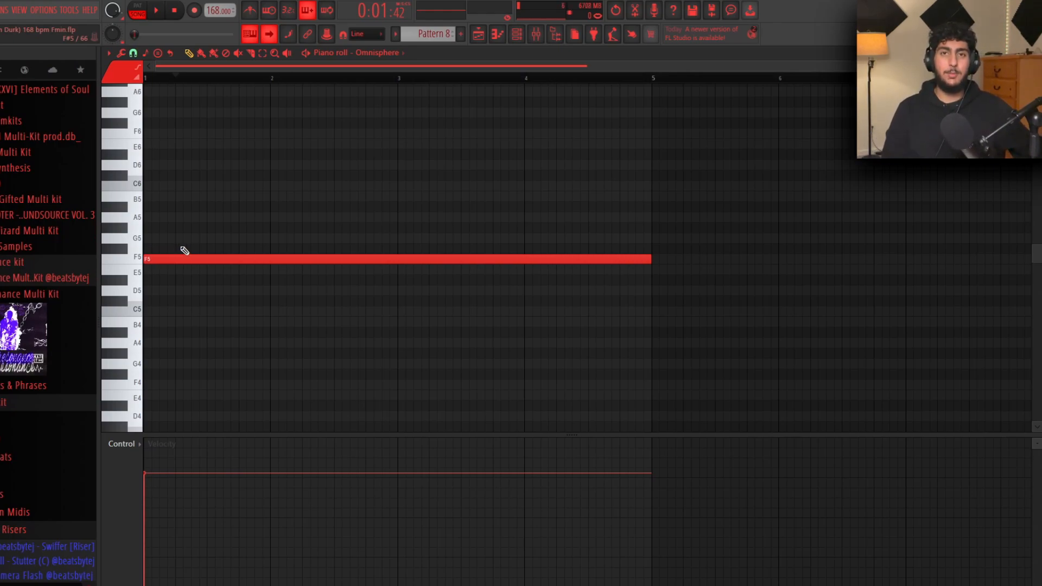
scroll(237, 242, "up", 1)
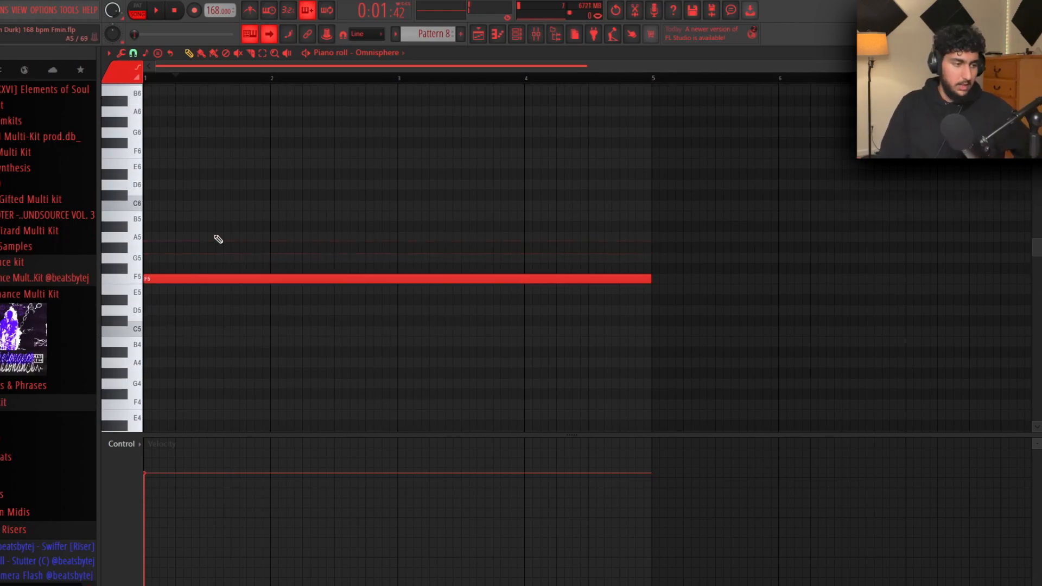
left_click(161, 248)
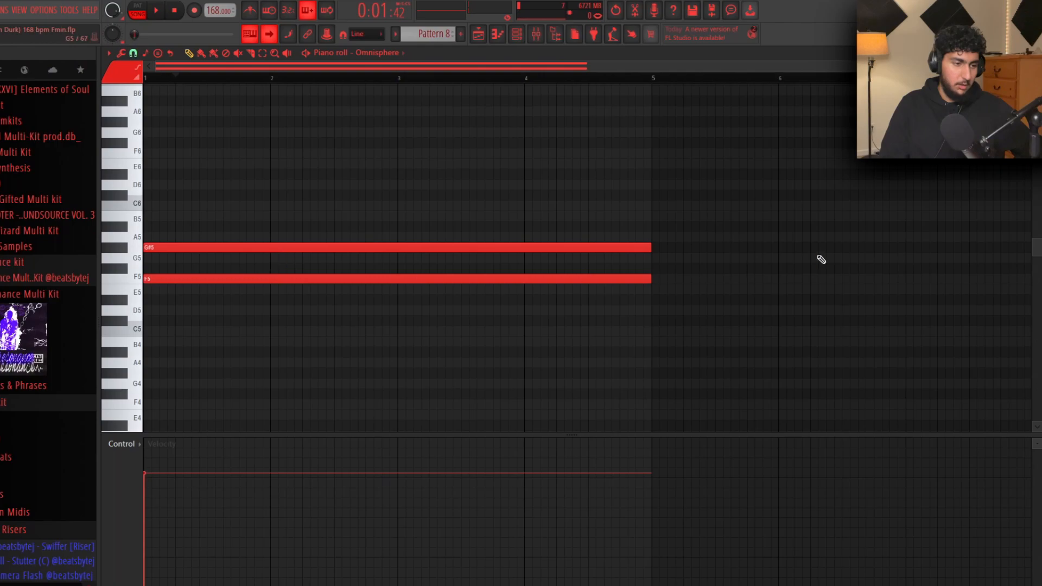
left_click(149, 205)
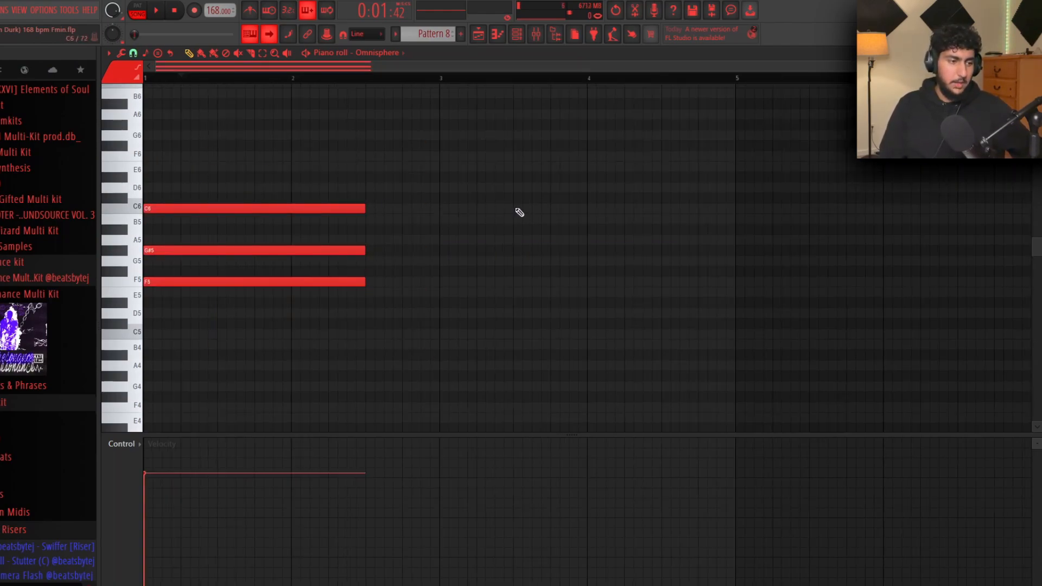
Duplicate the F5, G#5 and C6 chord directly after itself and transpose the copy down two semitones.
left_click_drag(422, 371, 239, 256)
key("ctrl+b")
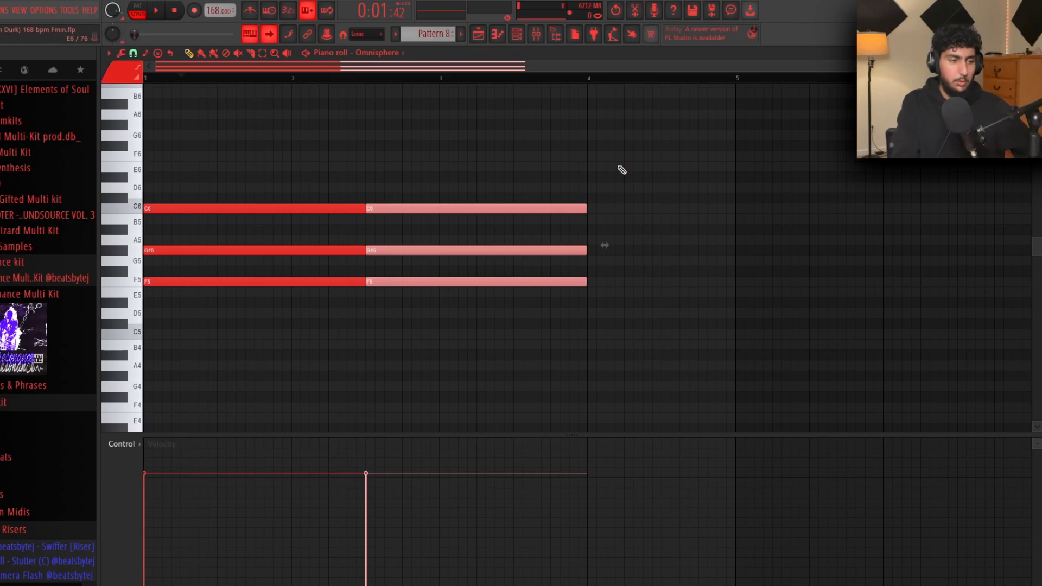
key("shift+Down")
key("shift+Down")
left_click(450, 356)
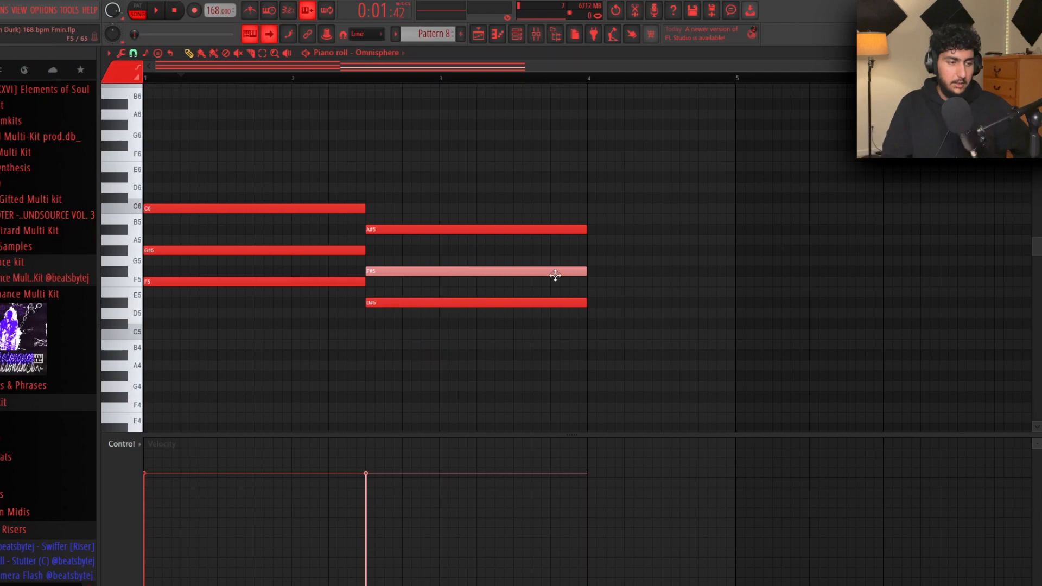
Raise the middle note of the second chord to G5.
left_click_drag(400, 272, 400, 259)
left_click_drag(556, 328, 540, 198)
left_click(545, 169)
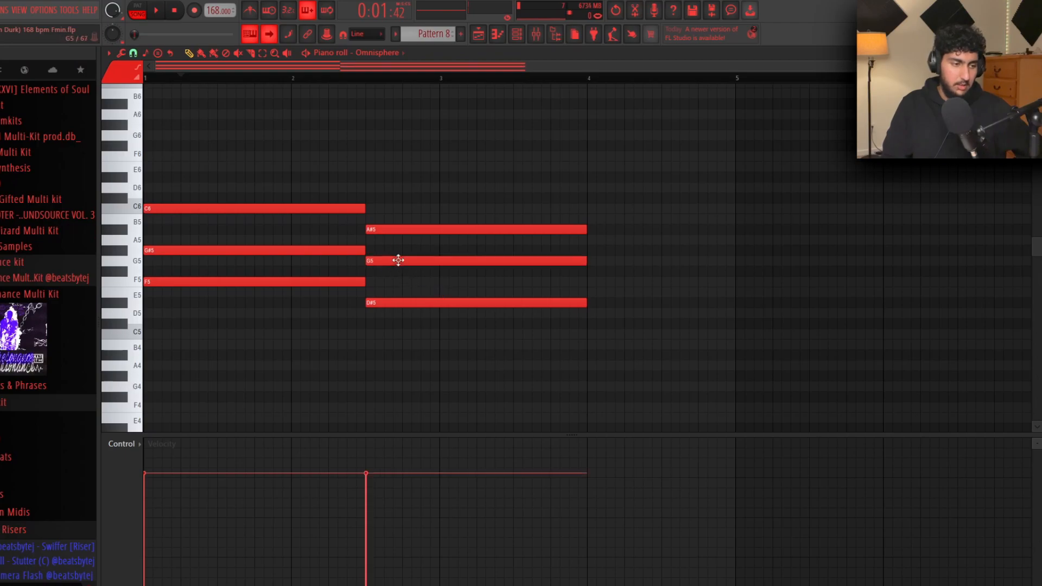
Duplicate the second chord, transpose the copy down two semitones, and play back the three-chord progression.
left_click_drag(600, 352, 551, 268)
key("ctrl+b")
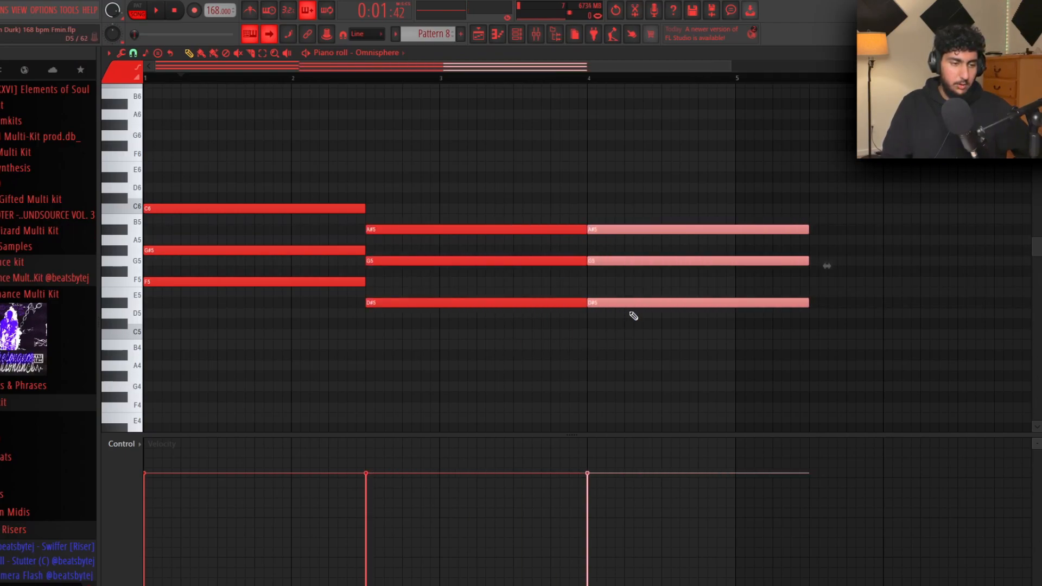
key("shift+Down")
key("shift+Down")
left_click(657, 210)
scroll(657, 210, "down", 2)
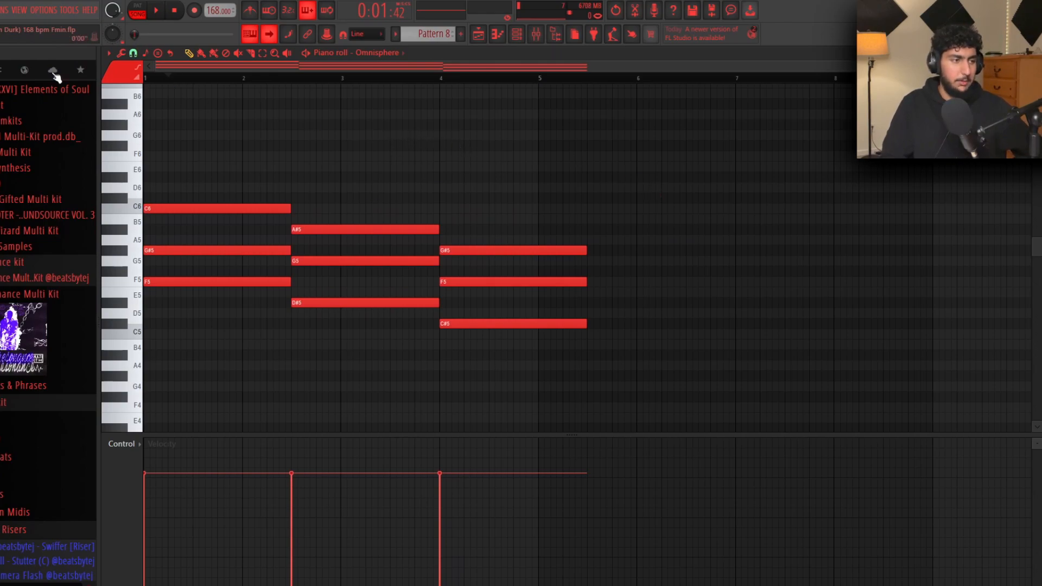
key("space")
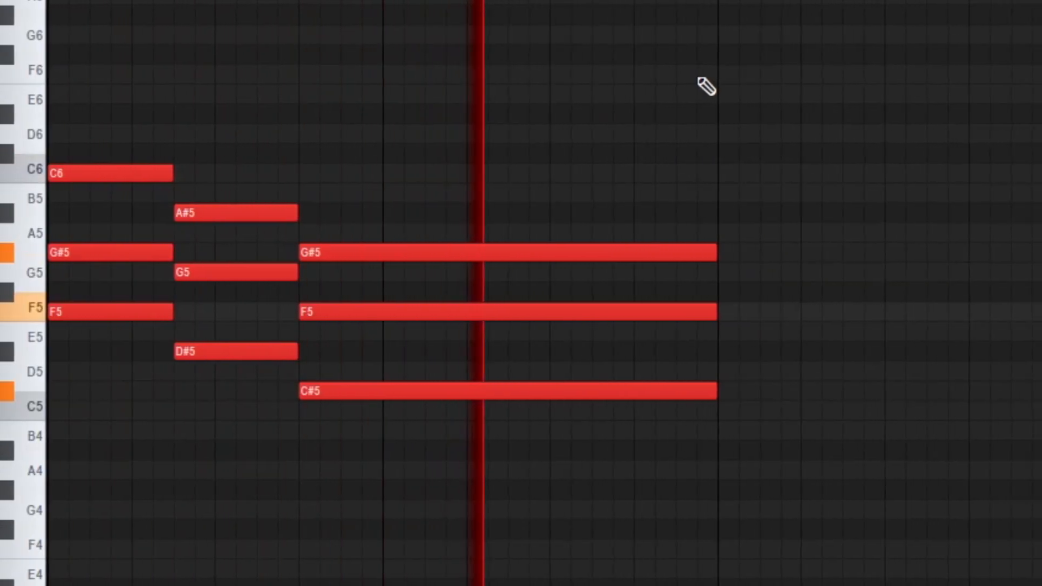
key("space")
Delete the second and third chords of the progression.
key("Delete")
right_click(291, 248)
right_click(290, 275)
right_click(289, 312)
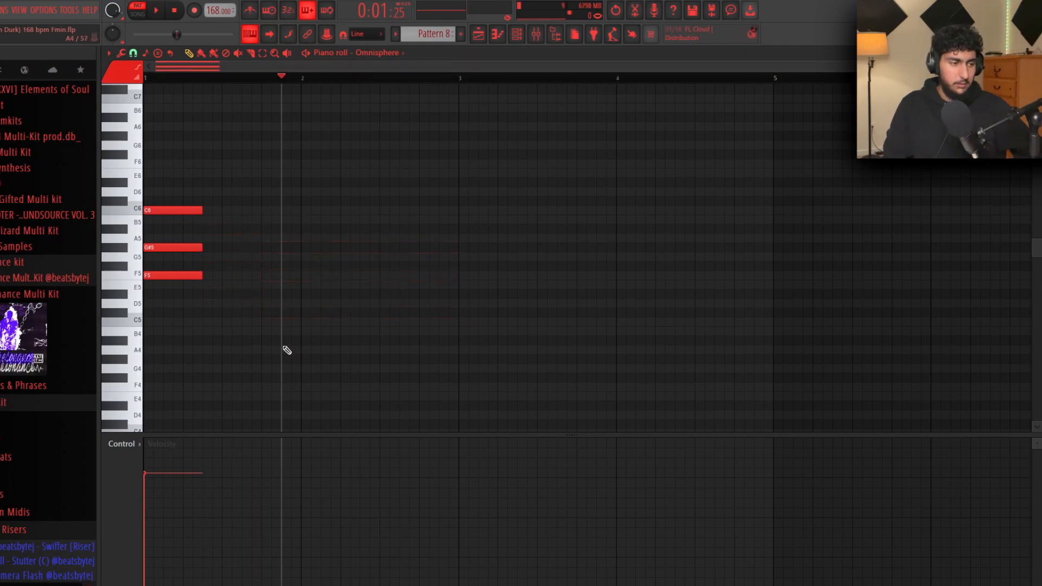
Extend all three notes of the first chord to end at bar 3.
key("ctrl+a")
left_click_drag(202, 210, 459, 235)
left_click(630, 221)
left_click_drag(563, 325, 399, 193)
left_click_drag(354, 151, 325, 314)
left_click(565, 321)
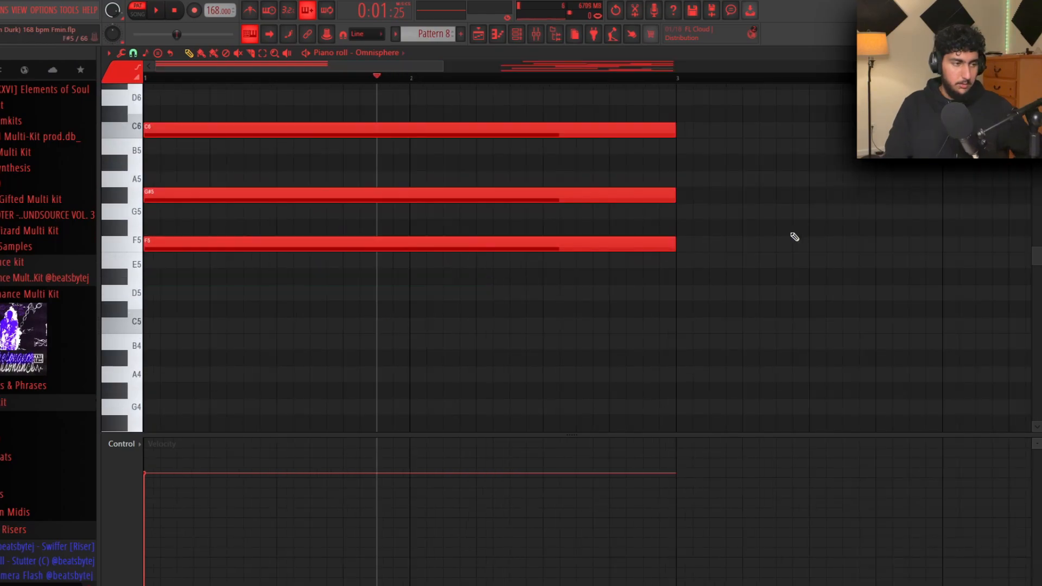
Lower the chord's G#5 and C6 notes by one octave and play back the new voicing.
scroll(741, 242, "up", 2)
scroll(741, 242, "down", 2)
scroll(770, 205, "down", 1)
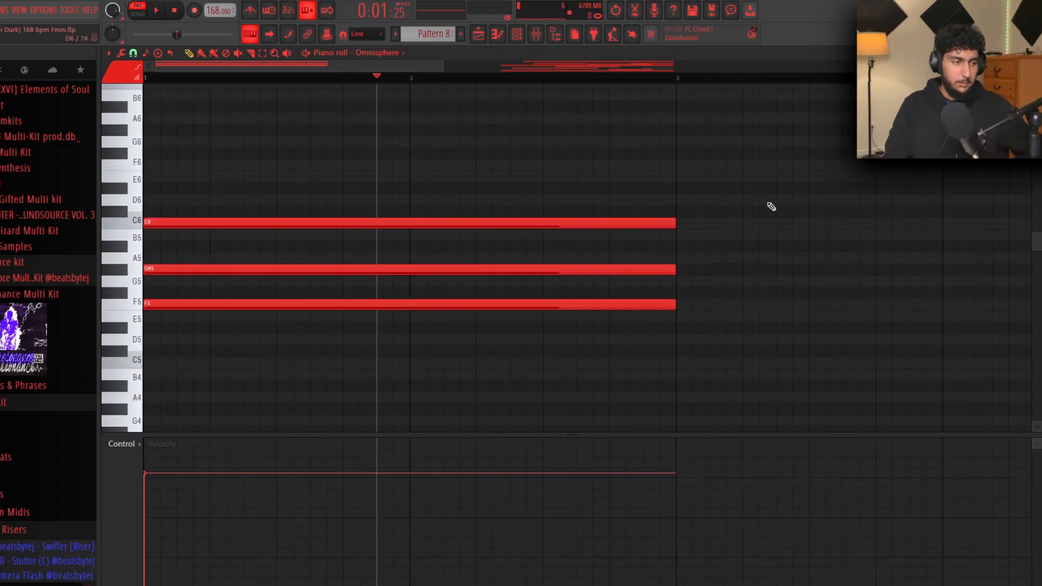
scroll(747, 223, "down", 2)
left_click_drag(734, 228, 559, 158)
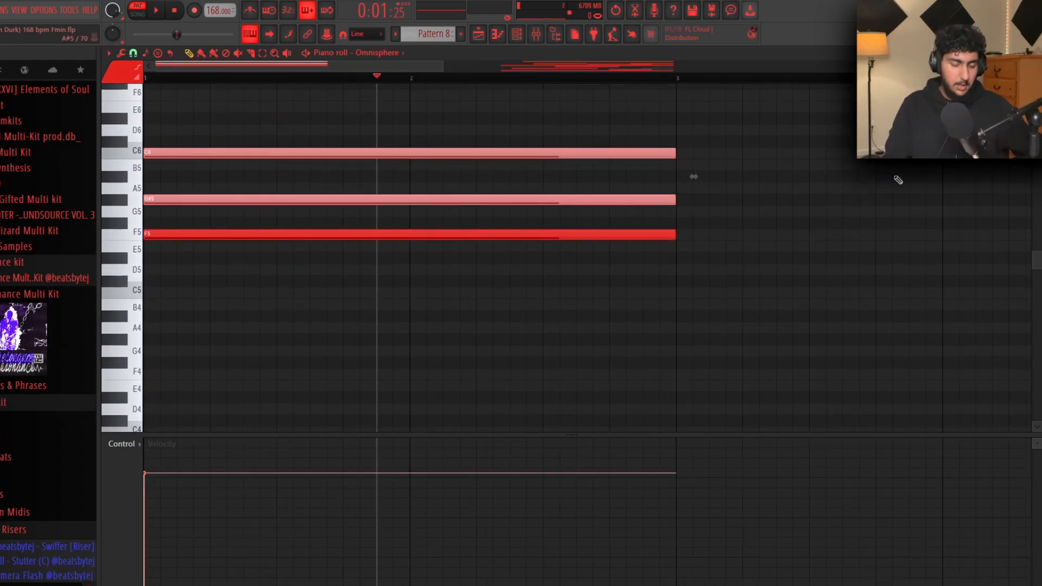
key("ctrl+Down")
left_click(878, 191)
key("space")
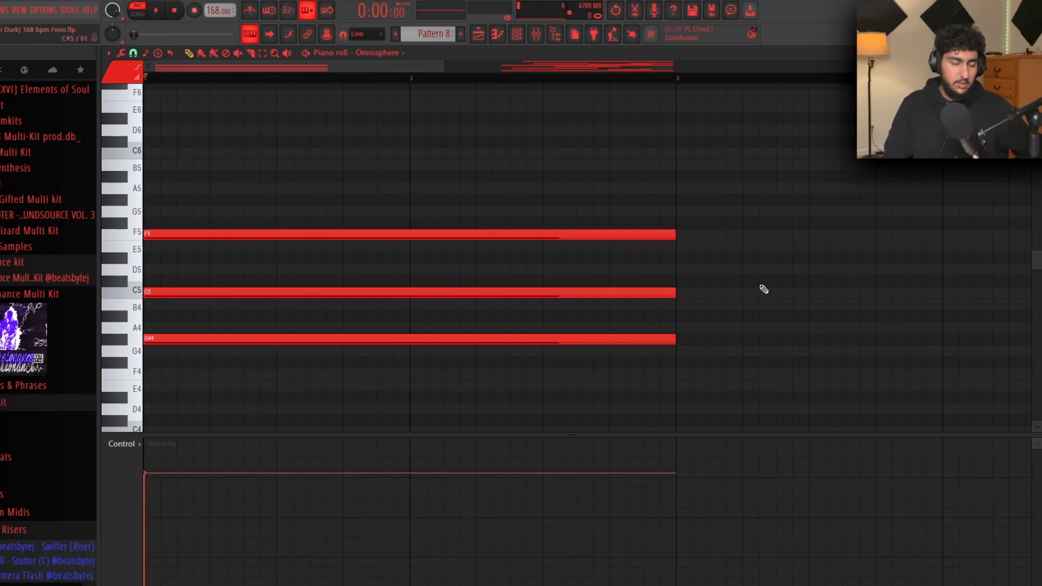
key("space")
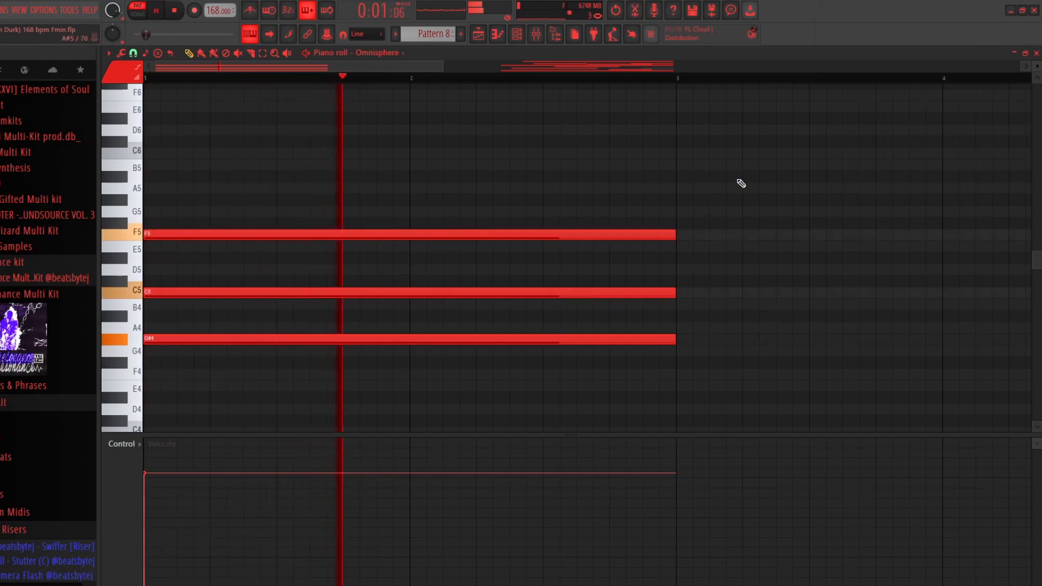
key("space")
Delay the start of the C5 note by an eighth of a bar and trim its end to bar 3.
left_click_drag(196, 297, 221, 295)
scroll(223, 177, "up", 2)
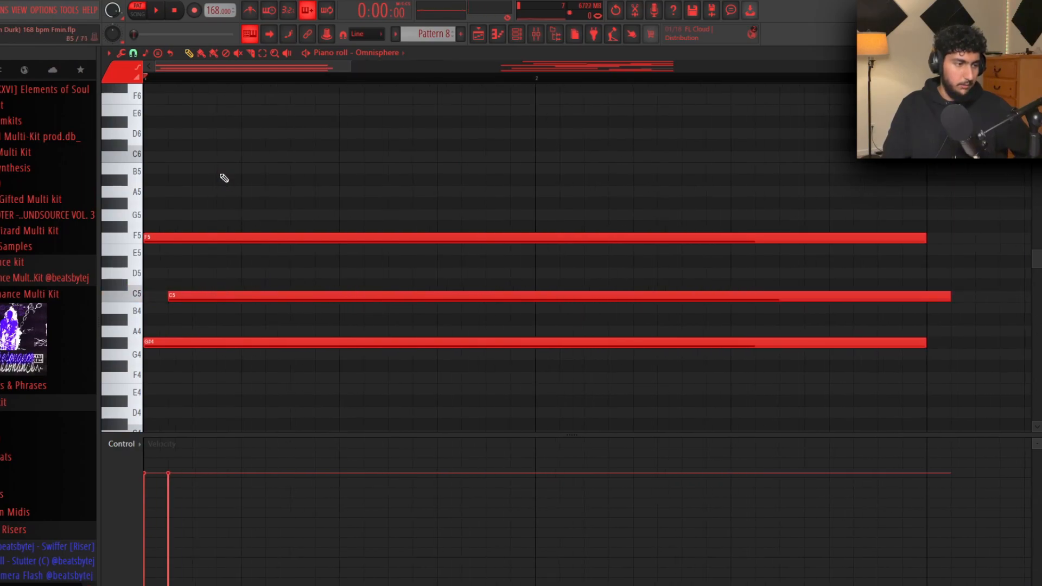
scroll(210, 201, "down", 1)
left_click_drag(174, 184, 162, 349)
left_click_drag(177, 269, 210, 261)
scroll(212, 262, "down", 2)
left_click_drag(712, 270, 674, 273)
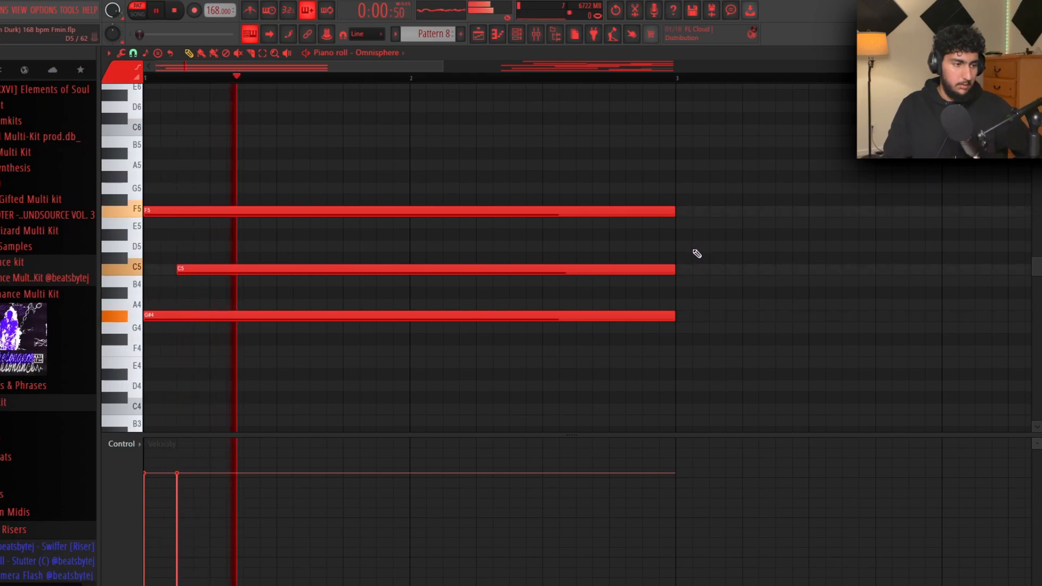
Add a C6 note starting a quarter of a bar in and trim its end to bar 3.
scroll(693, 251, "up", 1)
left_click(239, 164)
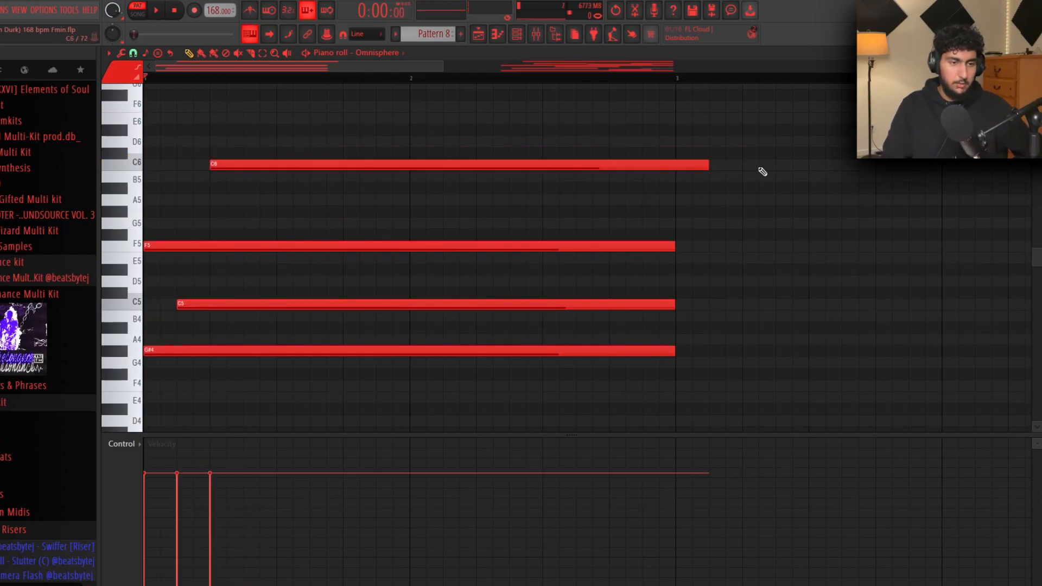
key("space")
left_click_drag(709, 165, 677, 165)
key("space")
Add staggered G#5, G5, D#5 and A#4 melody notes over the held chord up to bar 3, and play them back.
scroll(270, 184, "up", 1)
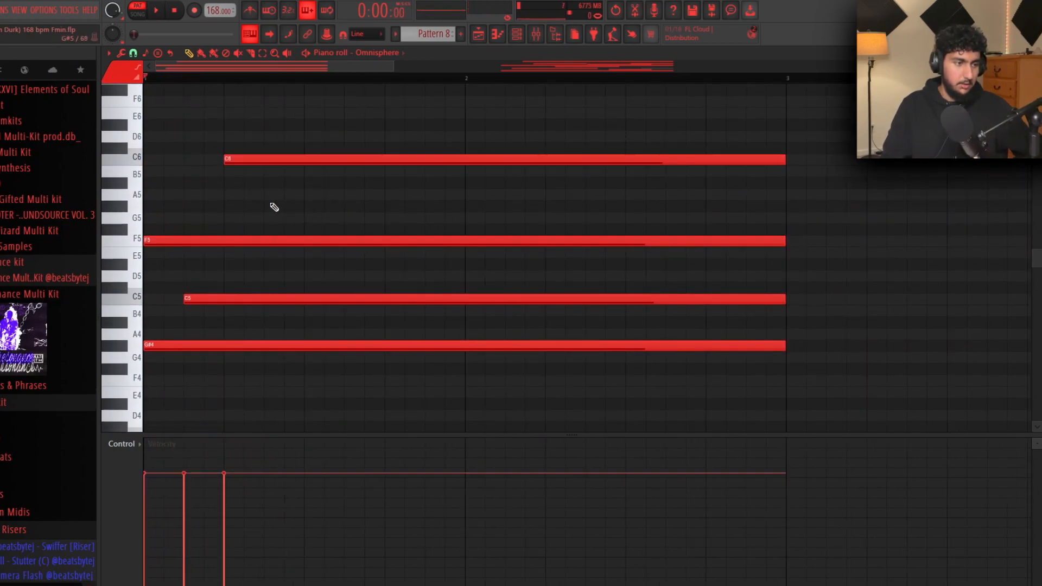
left_click(274, 207)
left_click_drag(429, 207, 449, 230)
left_click(529, 217)
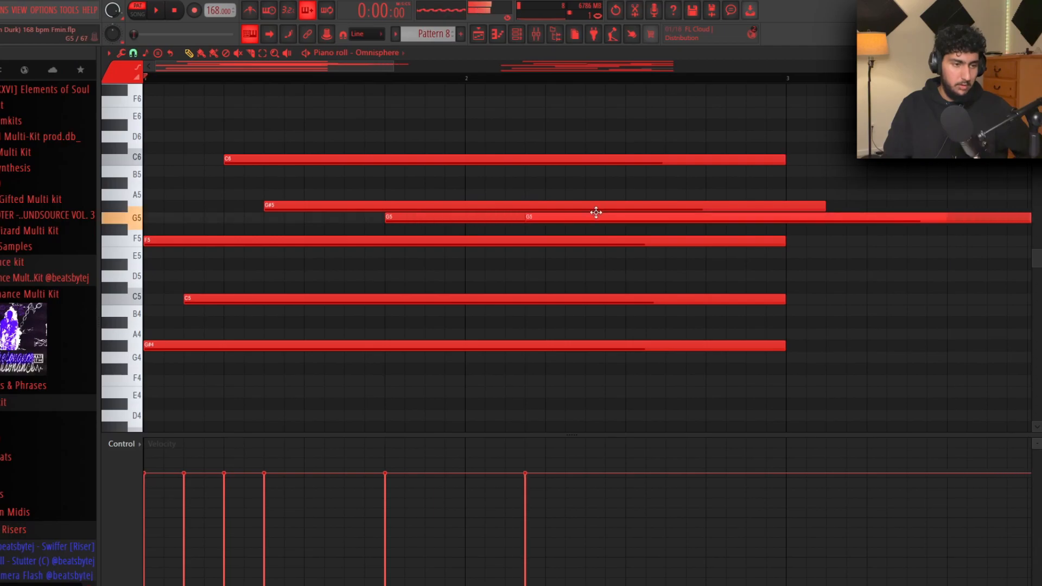
key("space")
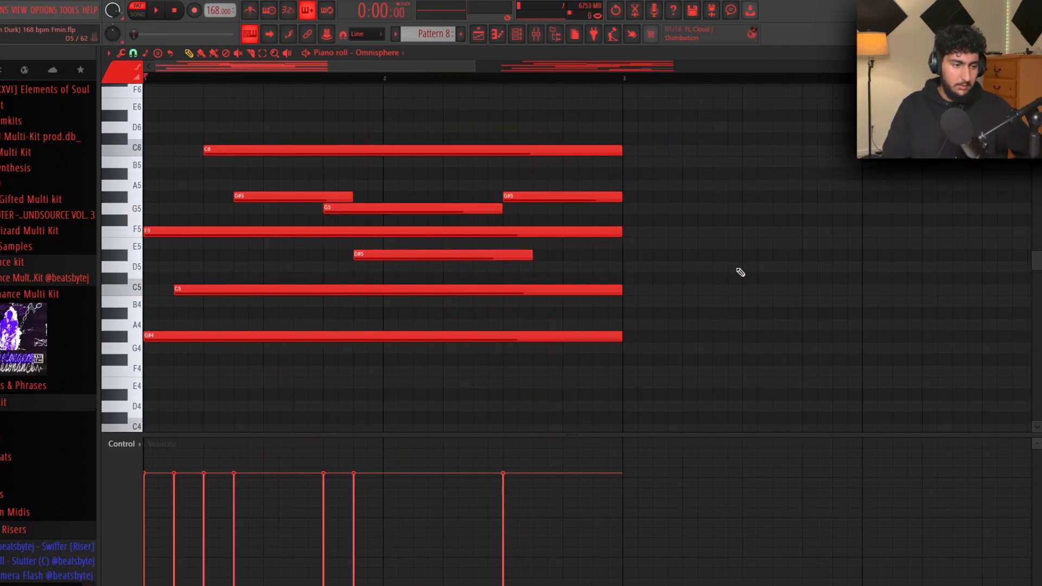
mouse_move(475, 314)
left_mouse_down()
mouse_move(512, 314)
mouse_move(488, 314)
left_mouse_up()
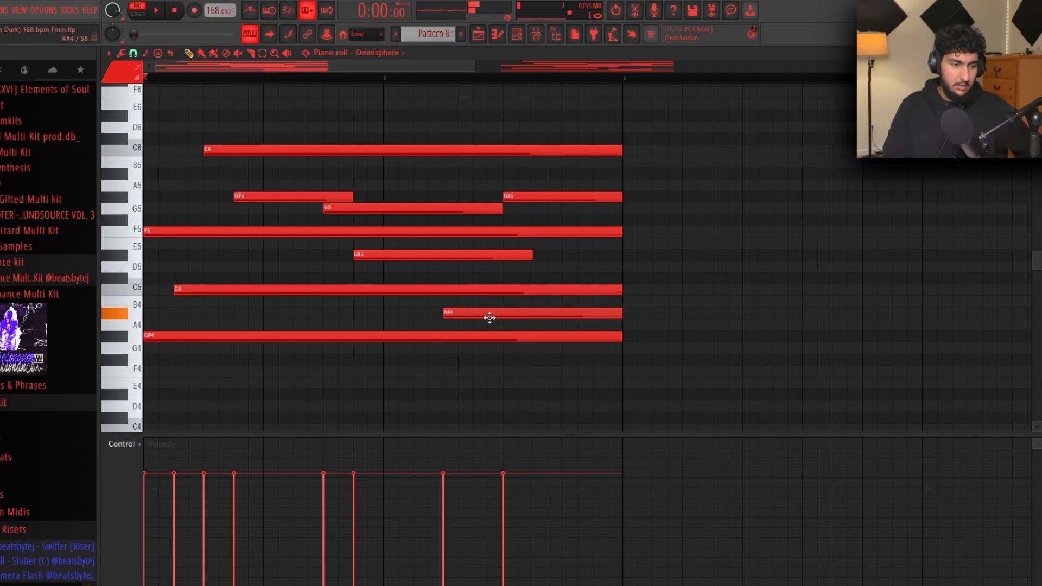
key("space")
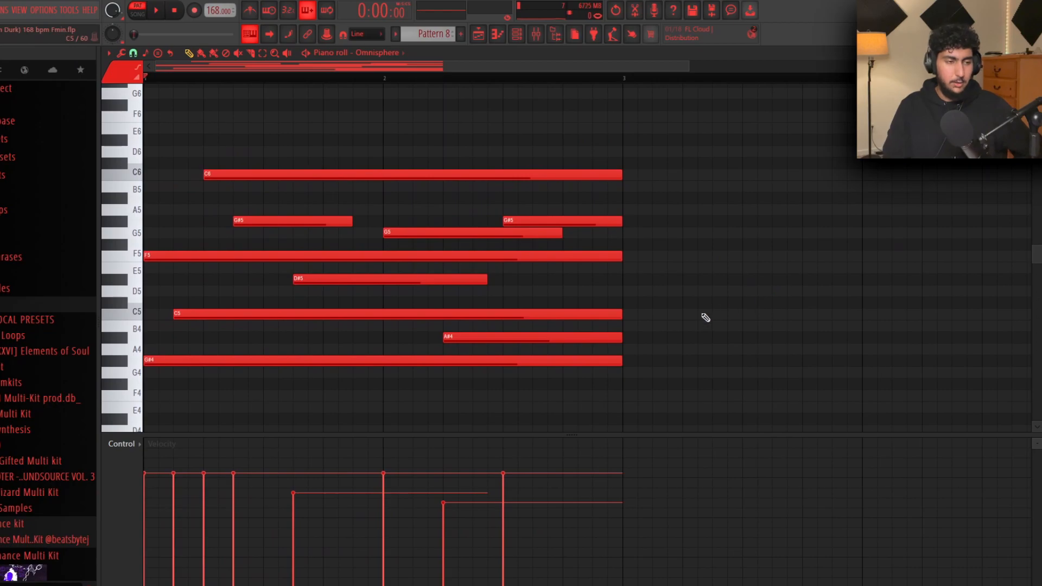
Duplicate the entire two-bar melody twice after itself.
left_click_drag(763, 388, 250, 154)
scroll(668, 237, "down", 2)
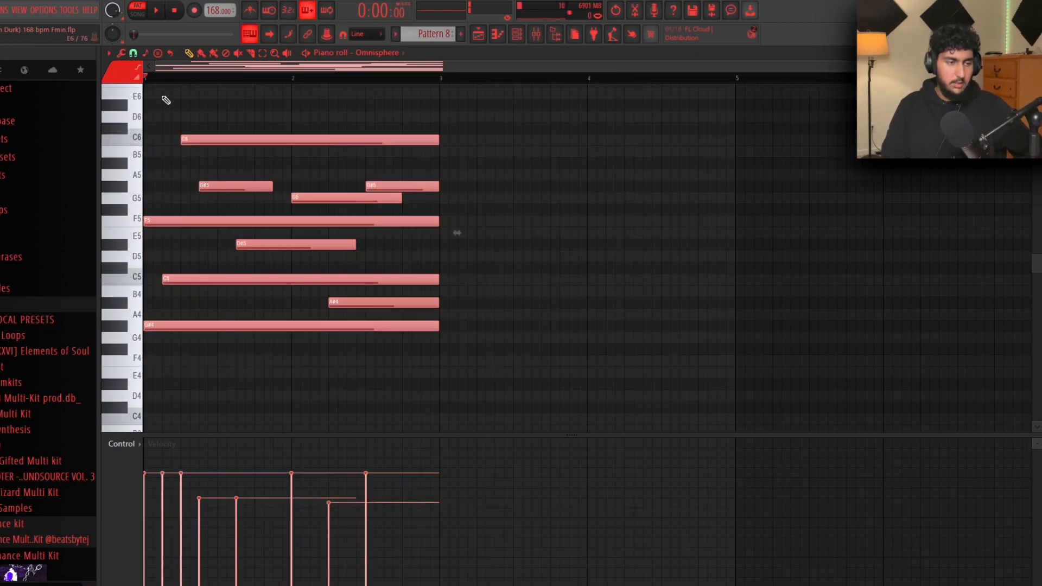
key("ctrl+b")
key("ctrl+b")
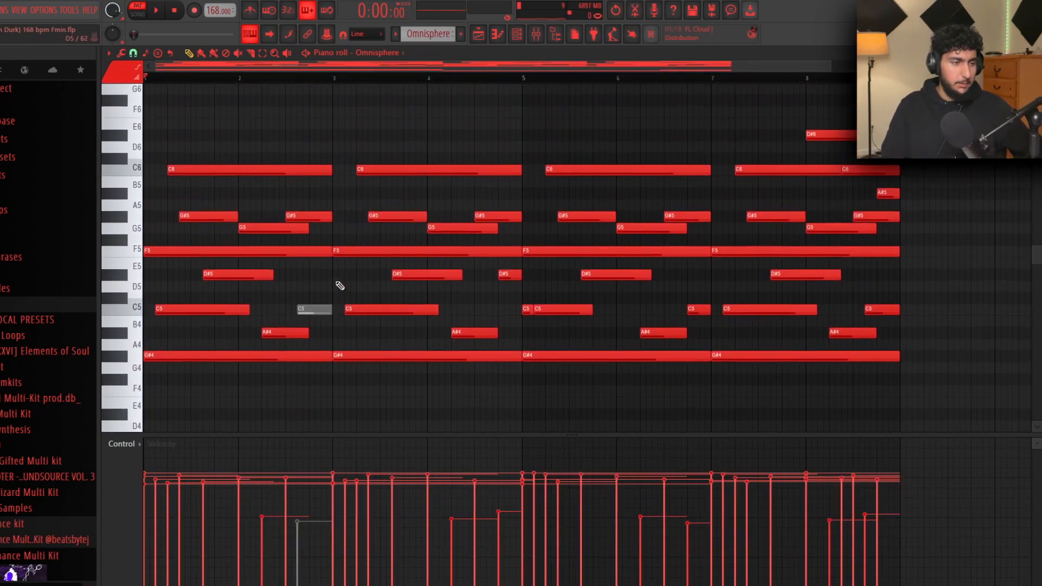
Examine how the two-bar phrase repeats and varies across the eight-bar Omnisphere pattern, highlighting the repeated sections.
left_click_drag(291, 398, 341, 99)
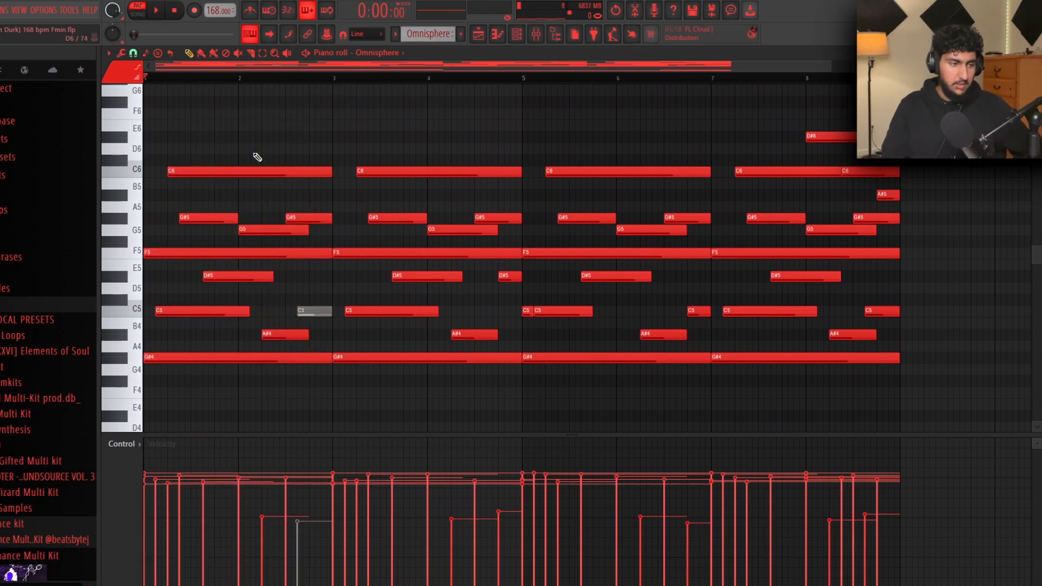
left_click_drag(514, 380, 345, 129)
left_click_drag(933, 386, 546, 133)
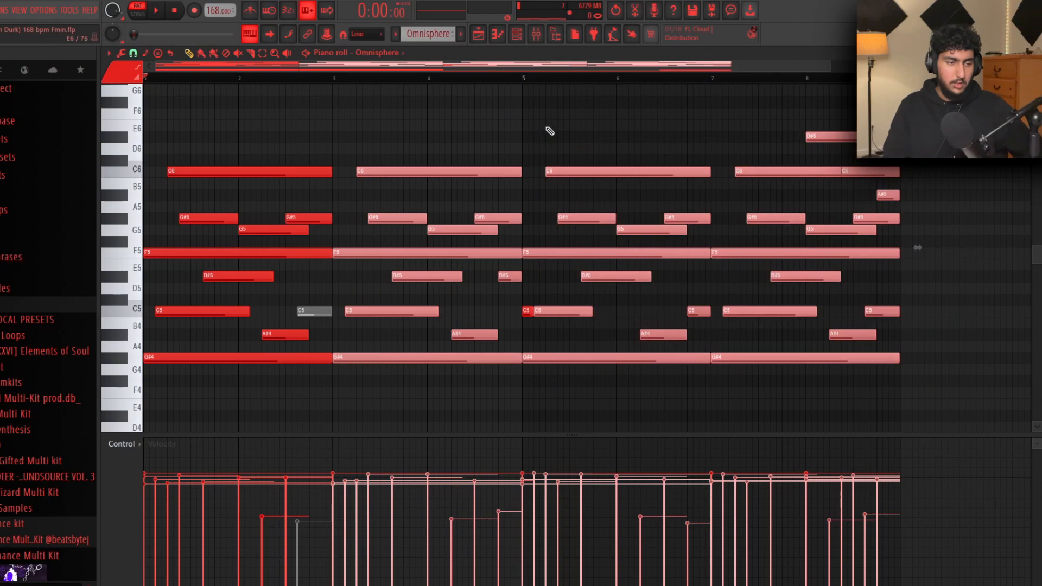
left_click(547, 133)
scroll(461, 271, "down", 1)
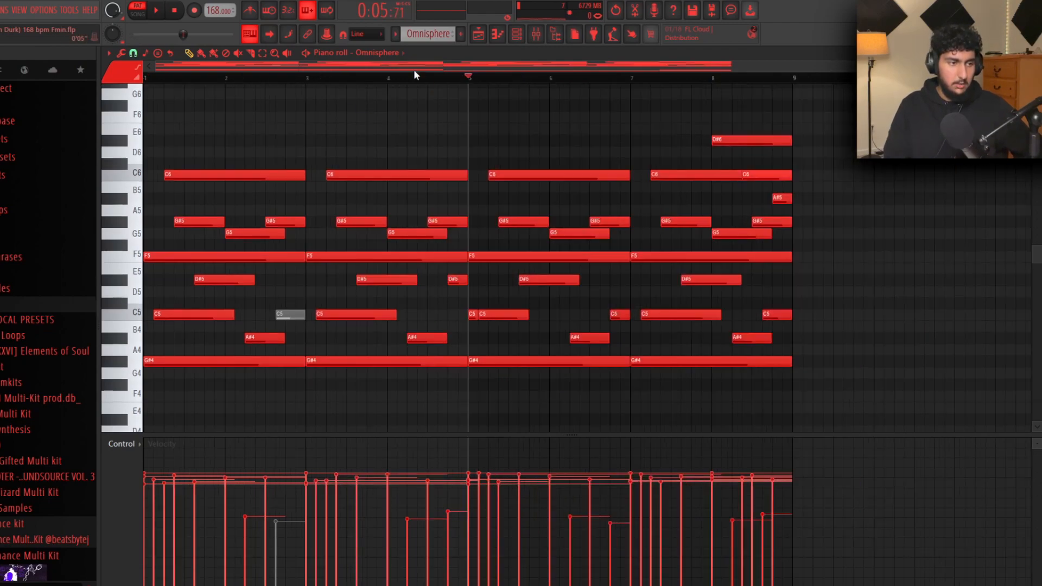
Examine how the chord melody changes around bar 5, checking the added D#5 and short C5 notes against the held F5 and G#4.
scroll(463, 298, "up", 1)
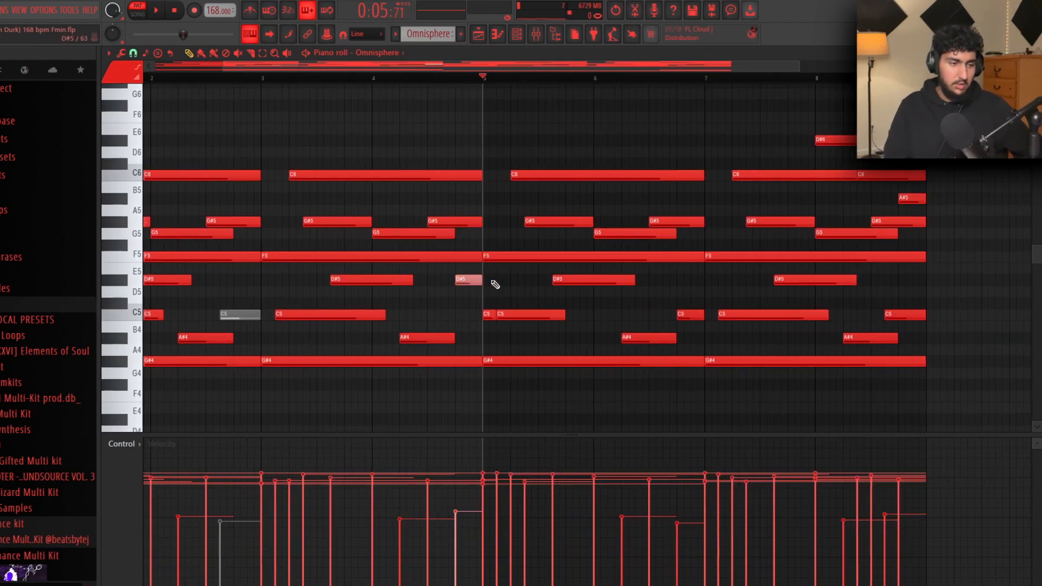
mouse_move(613, 124)
left_mouse_down()
mouse_move(490, 396)
mouse_move(617, 136)
left_mouse_up()
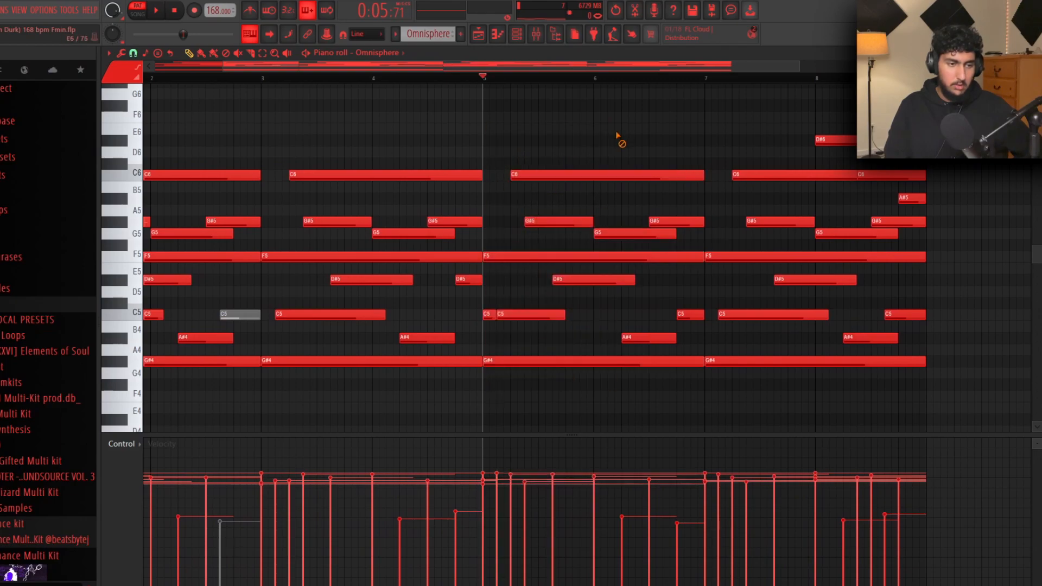
scroll(521, 292, "up", 1)
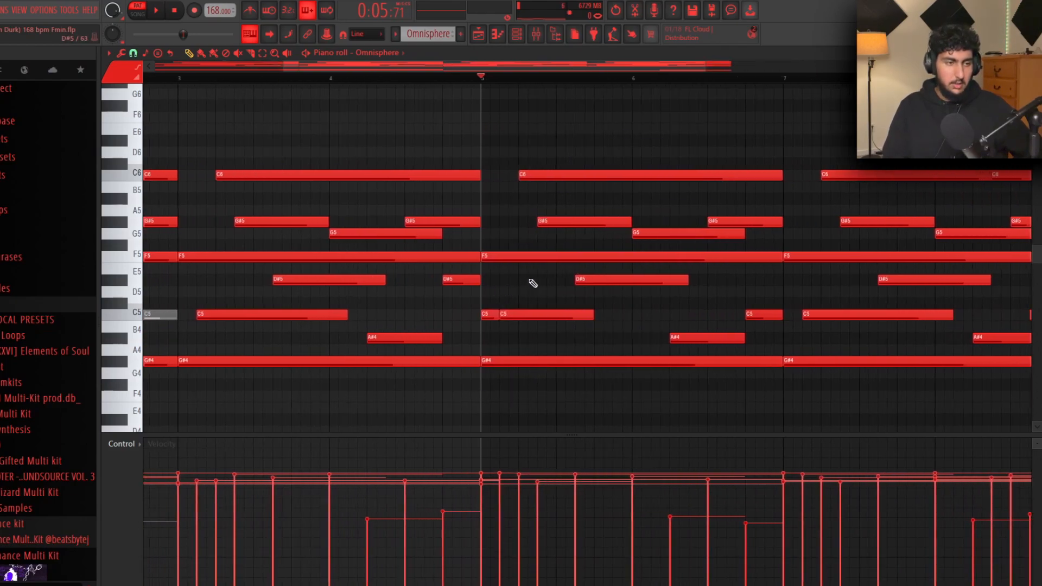
left_click(490, 315)
scroll(490, 335, "down", 1)
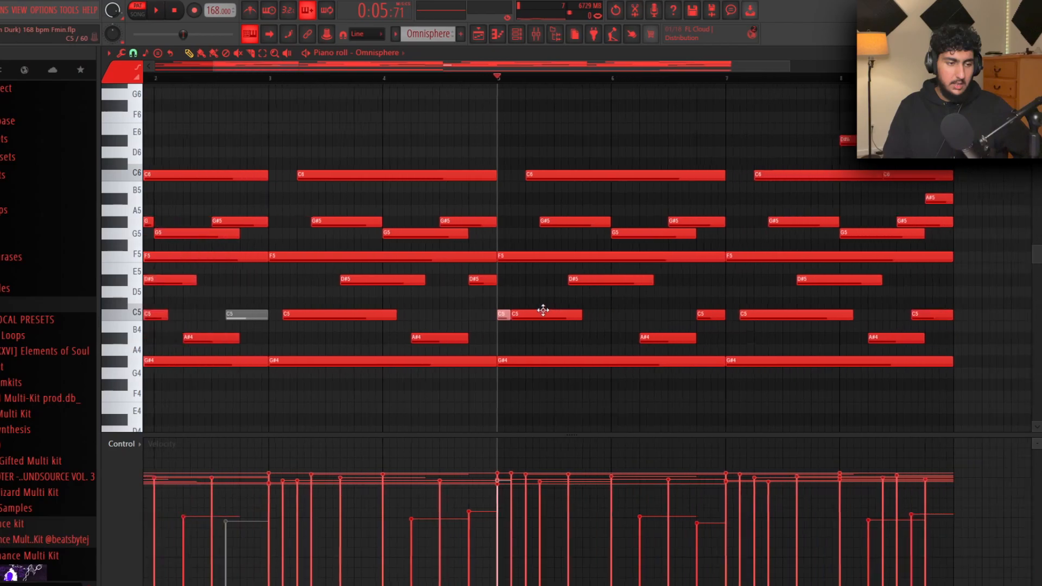
left_click(516, 257)
left_click(552, 363)
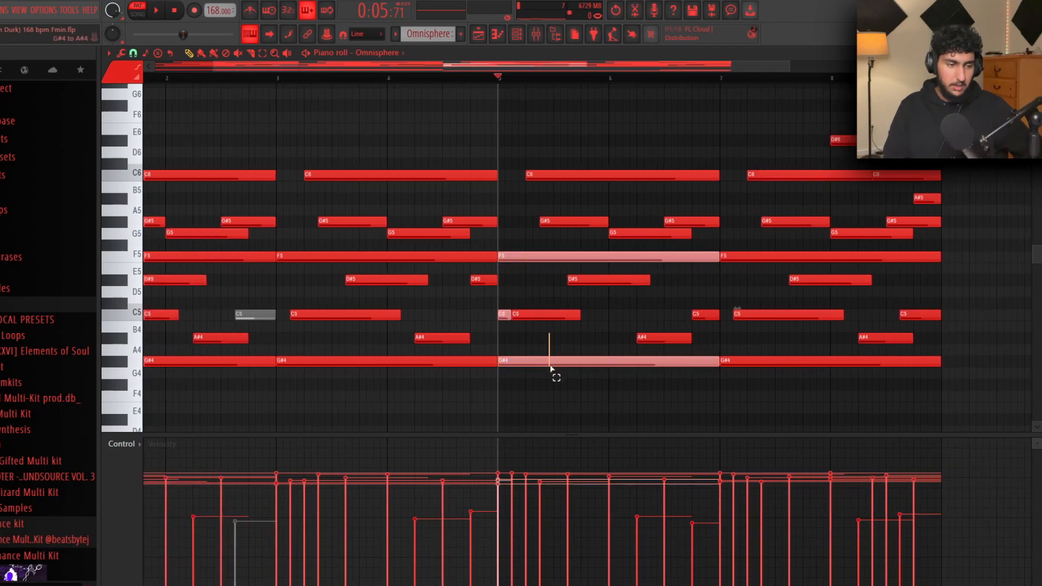
scroll(709, 309, "right", 4)
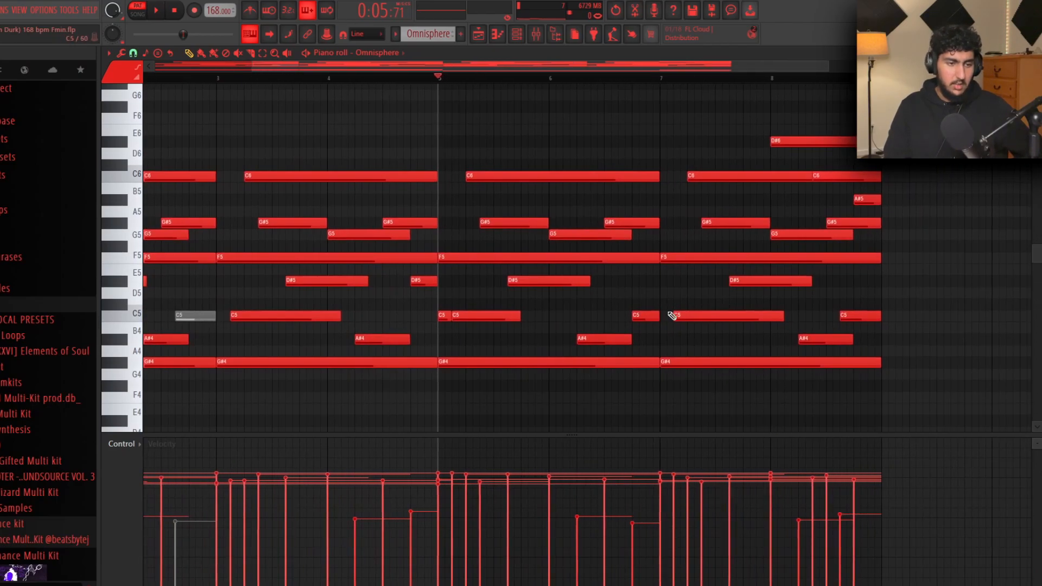
Set the playhead to bar 7 and highlight the extra D#6, C6 and A#5 notes that end the pattern.
left_click(524, 82)
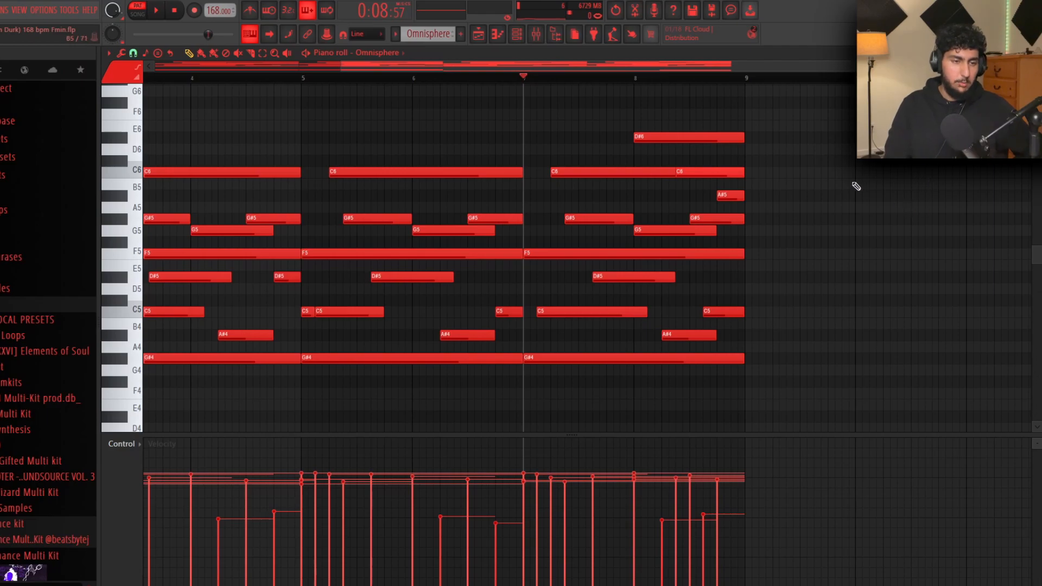
scroll(773, 158, "up", 1)
left_click_drag(551, 133, 688, 167)
left_click(426, 174, "ctrl")
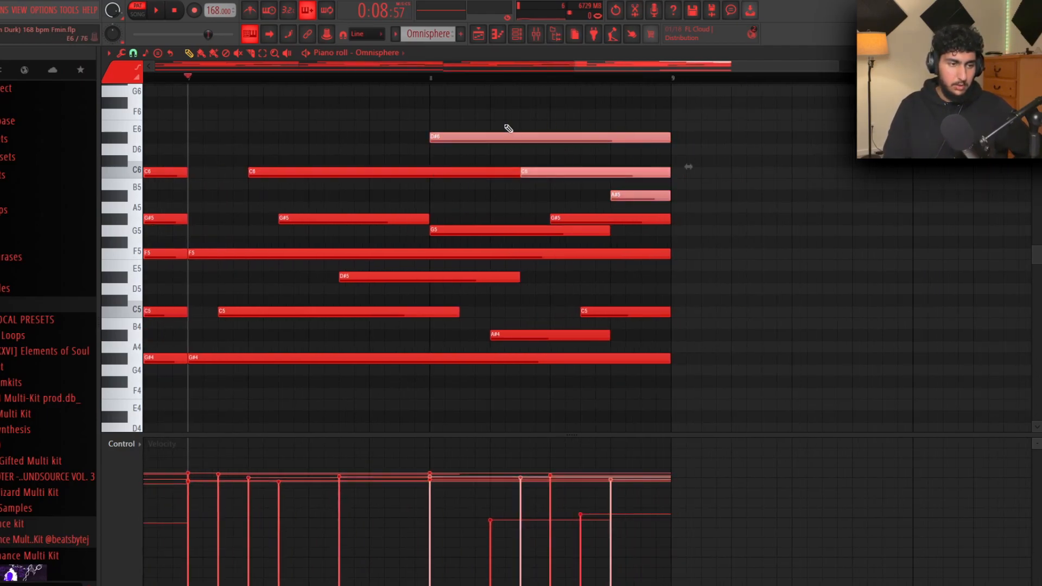
scroll(930, 213, "down", 3)
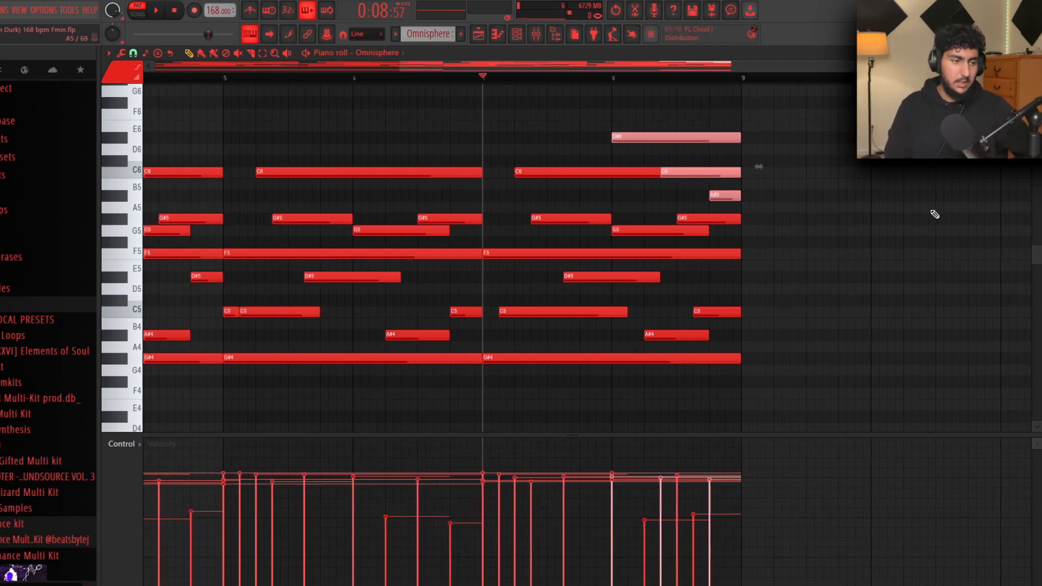
scroll(930, 213, "down", 1)
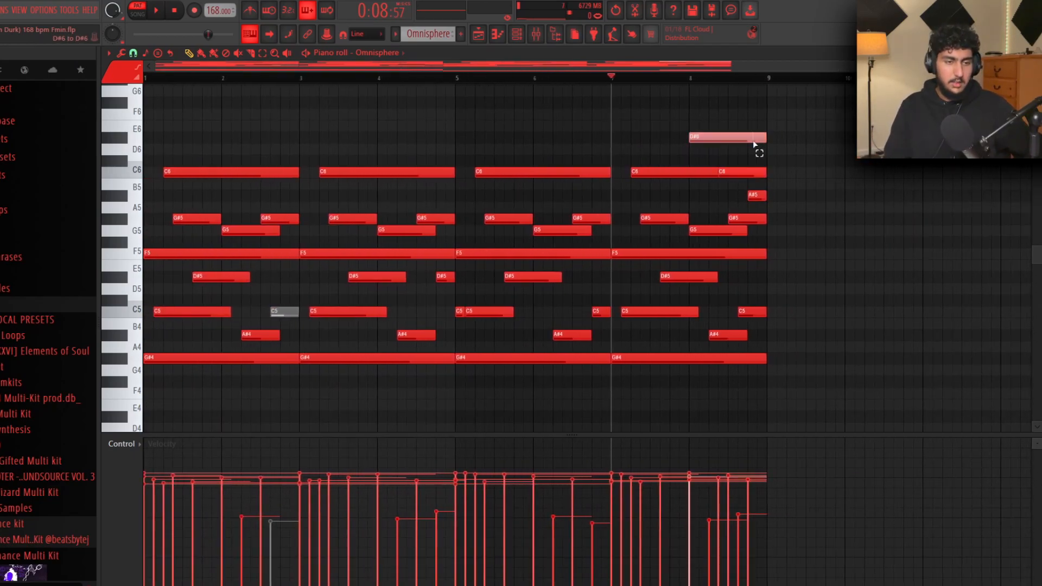
Examine the low bass notes under the melody, highlighting the F3, C#3 and D#3 notes across the eight bars.
scroll(825, 195, "up", 4)
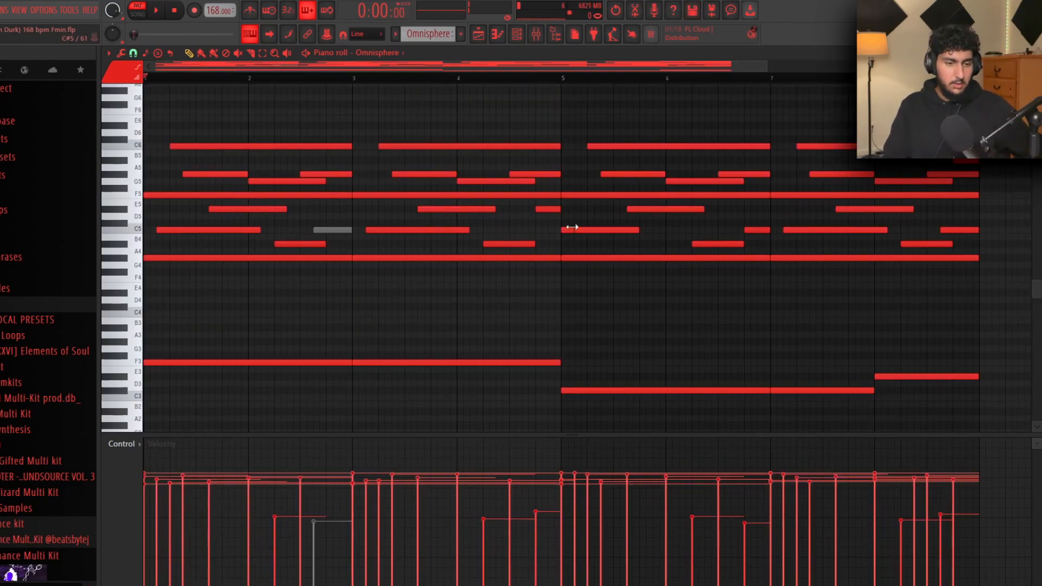
scroll(616, 291, "down", 1)
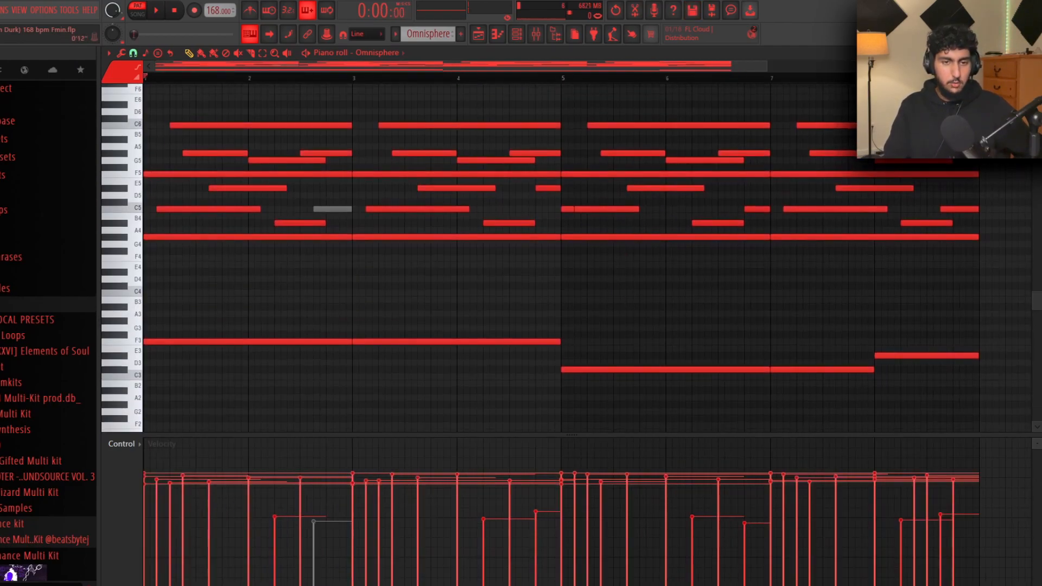
scroll(736, 221, "up", 3)
left_click_drag(401, 183, 255, 224)
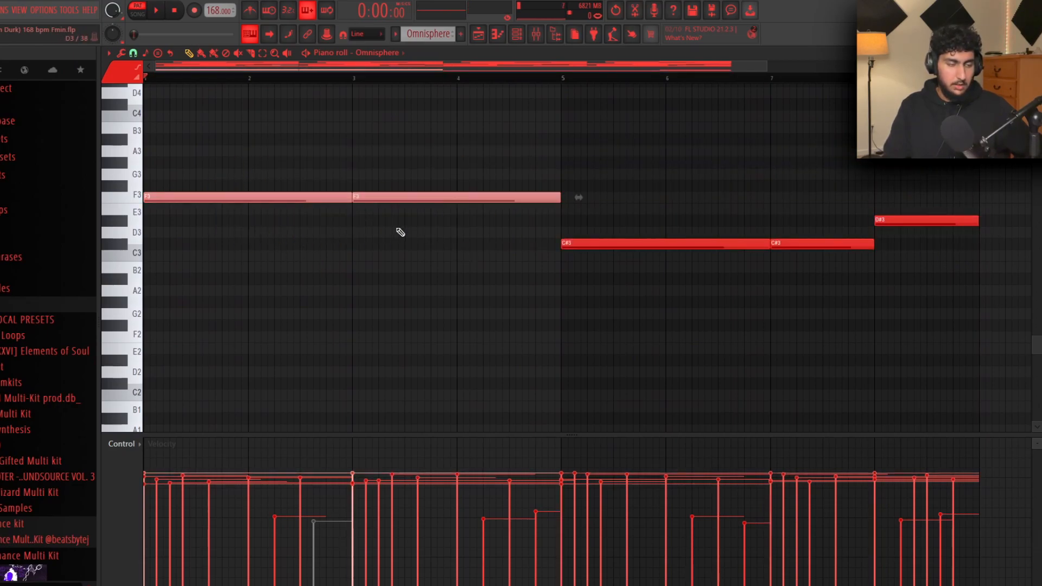
scroll(427, 237, "up", 1)
scroll(768, 319, "right", 1)
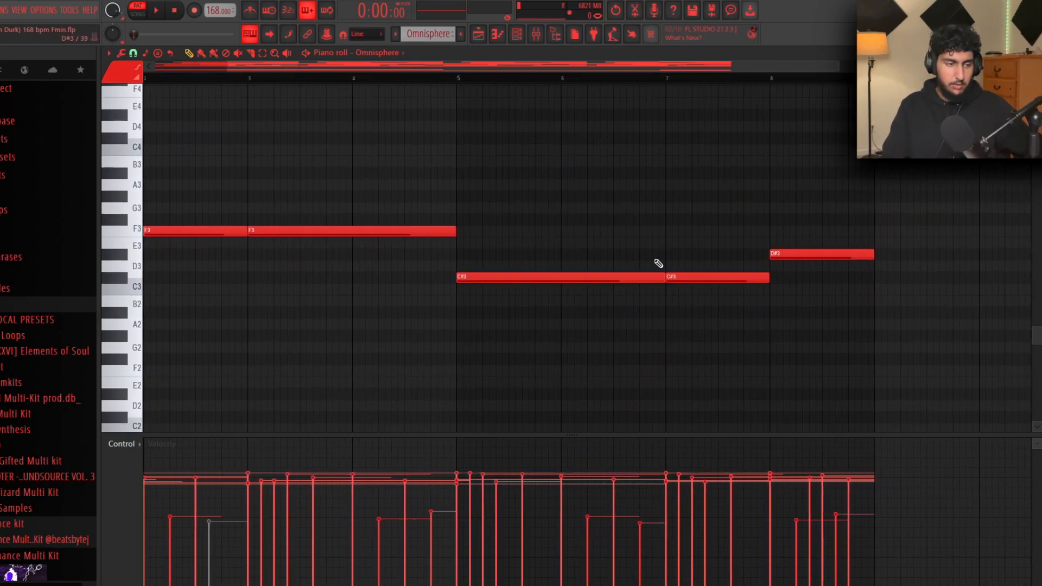
left_click(821, 251)
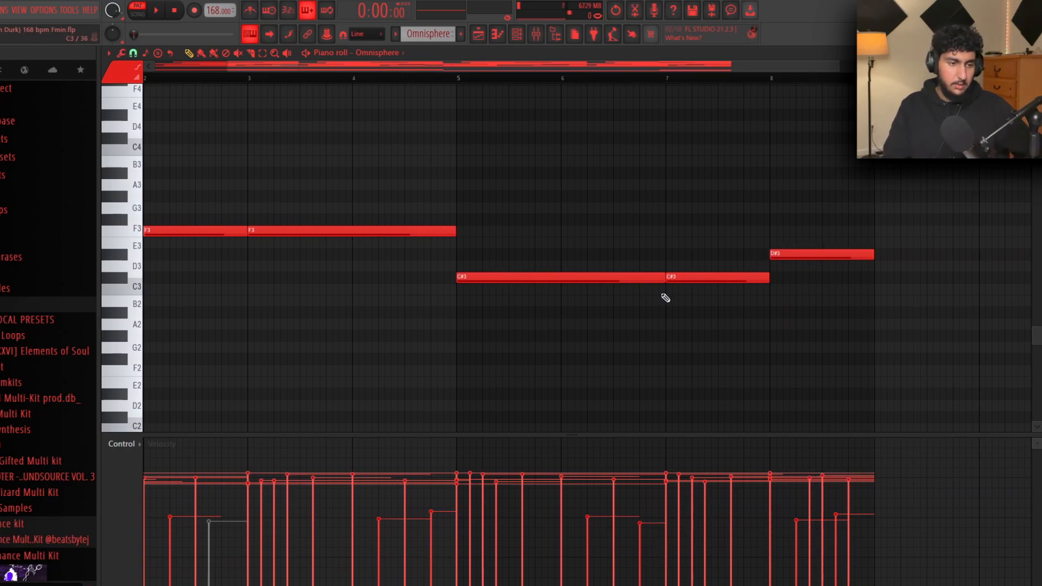
scroll(673, 296, "up", 1)
left_click(706, 346)
Compare the upper chord melody with the C#3 bass notes from bar 5 to bar 8, highlighting both parts.
scroll(705, 353, "up", 4)
scroll(736, 348, "down", 2)
key("ctrl+a")
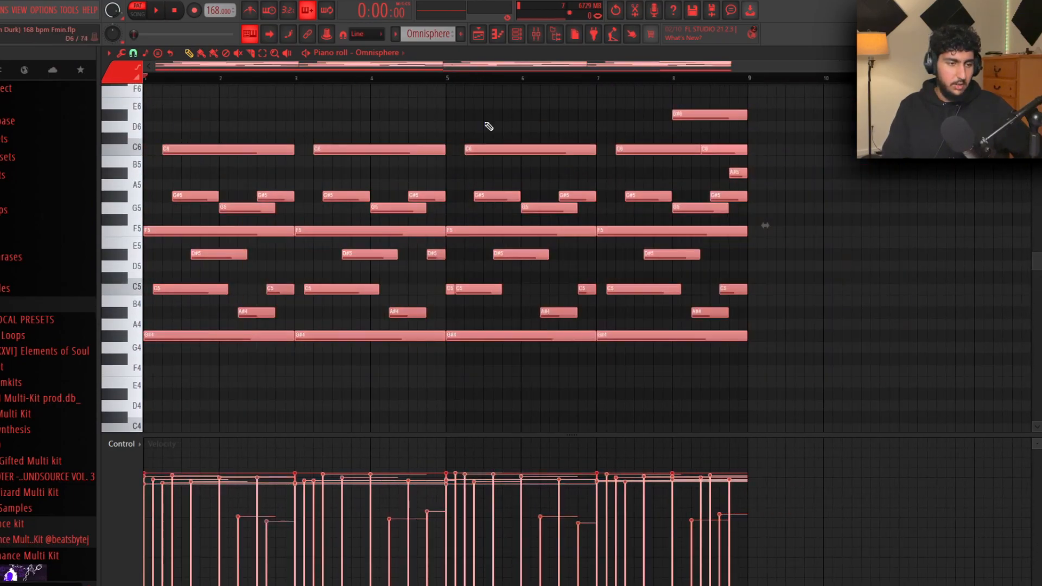
left_click(873, 312)
scroll(675, 349, "down", 4)
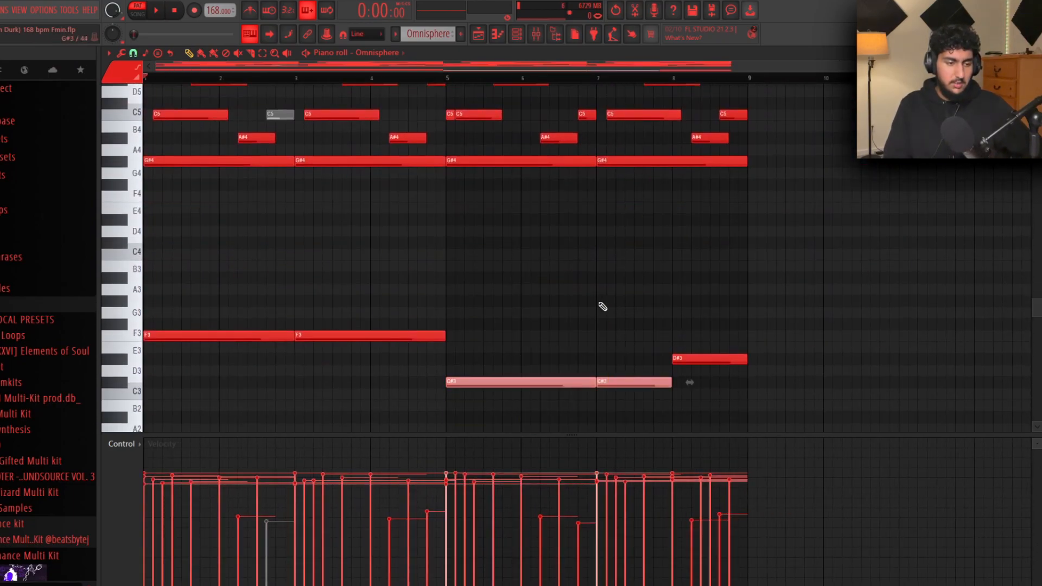
scroll(605, 302, "up", 3)
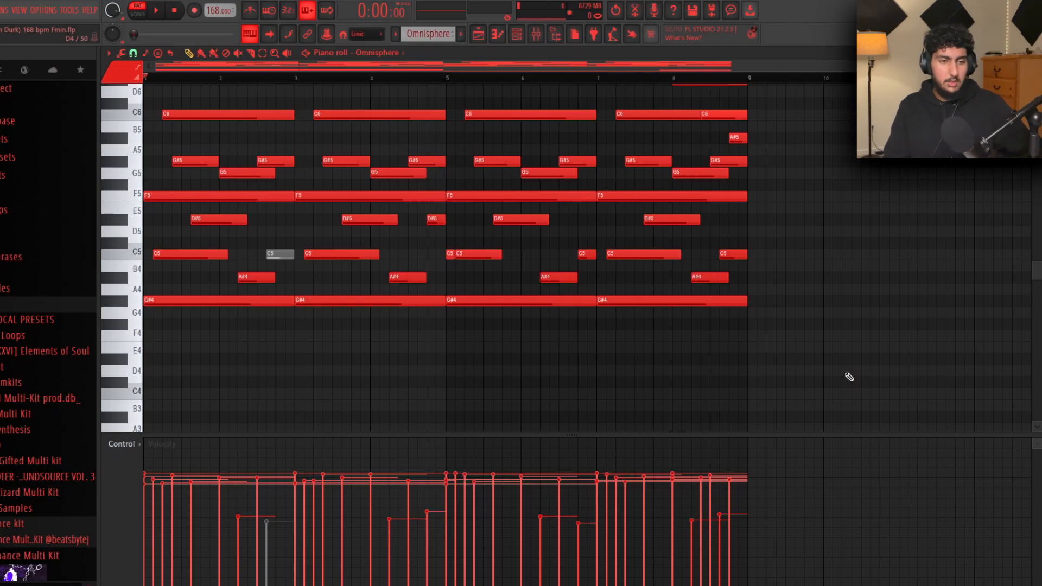
scroll(805, 358, "down", 6)
double_click(628, 416)
scroll(597, 374, "down", 2)
left_click(689, 291)
scroll(702, 298, "up", 4)
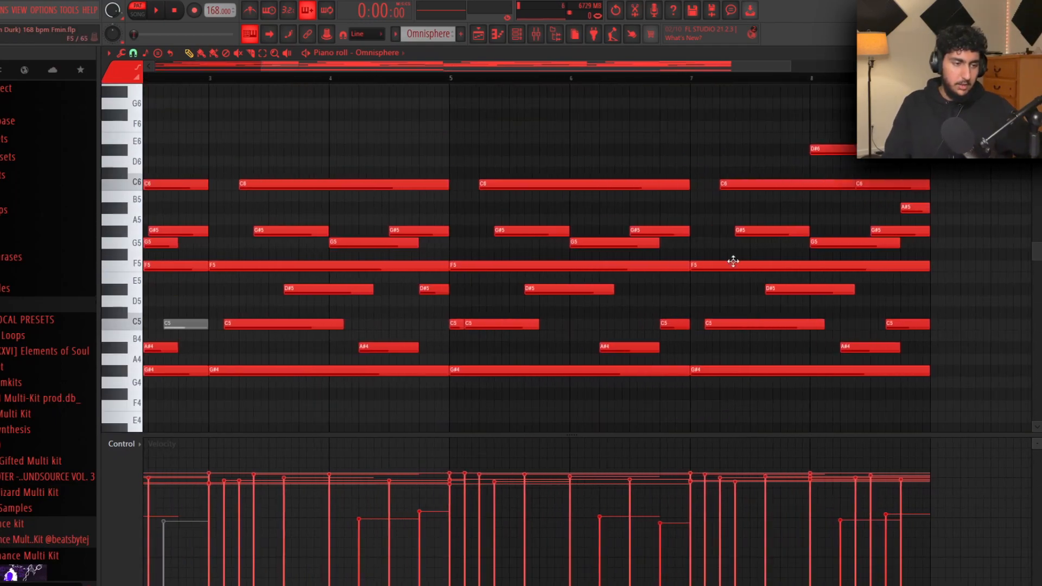
Try adding a C#5 note directly below the D#5 note in bar 5.
scroll(520, 343, "up", 3)
left_click_drag(593, 307, 492, 353)
left_click(617, 329)
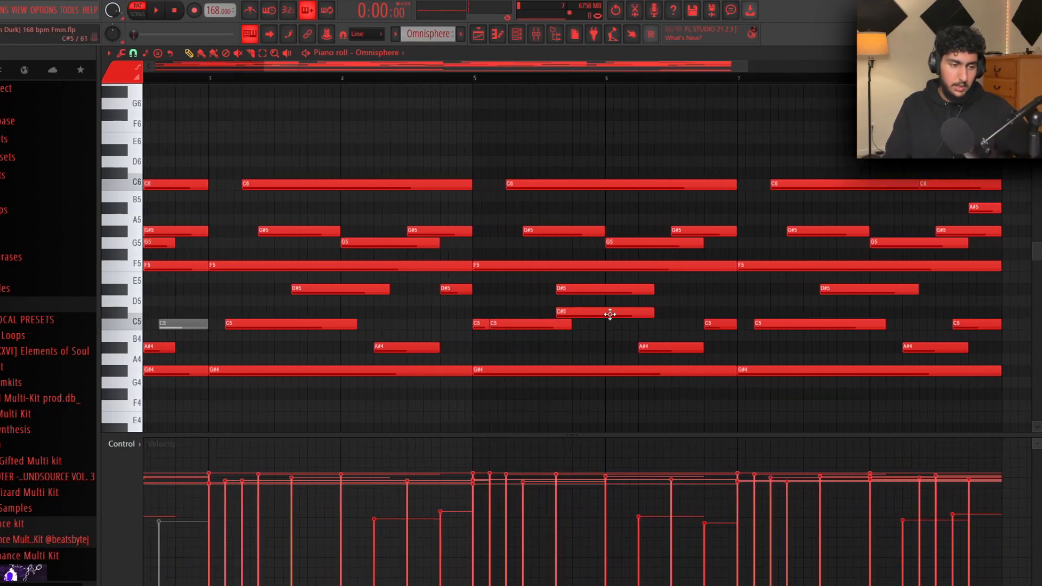
scroll(587, 135, "down", 2)
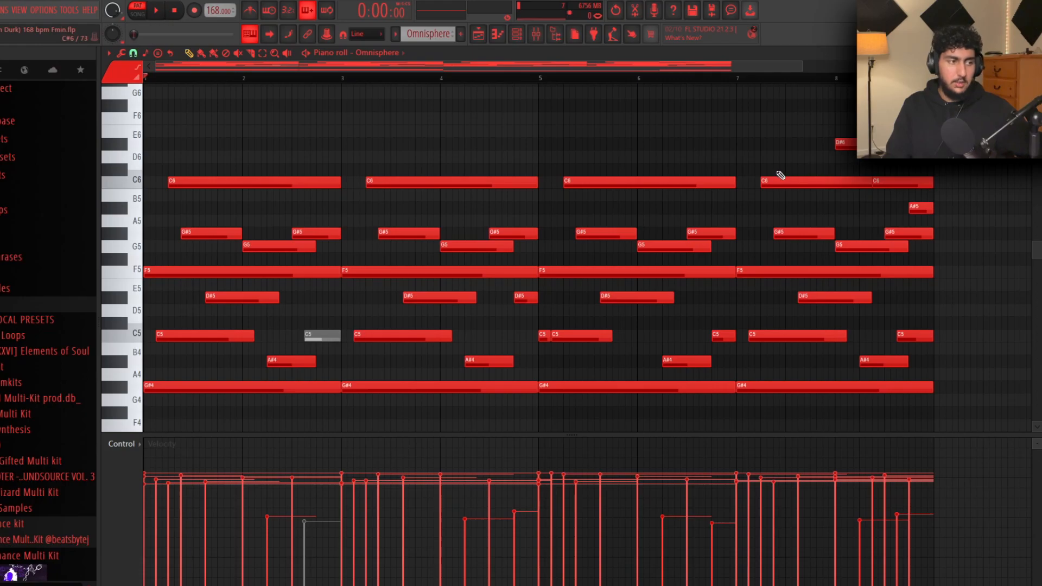
Play back the pattern and open the Omnisphere #2 clip from bar 19 of the playlist in the piano roll.
key("space")
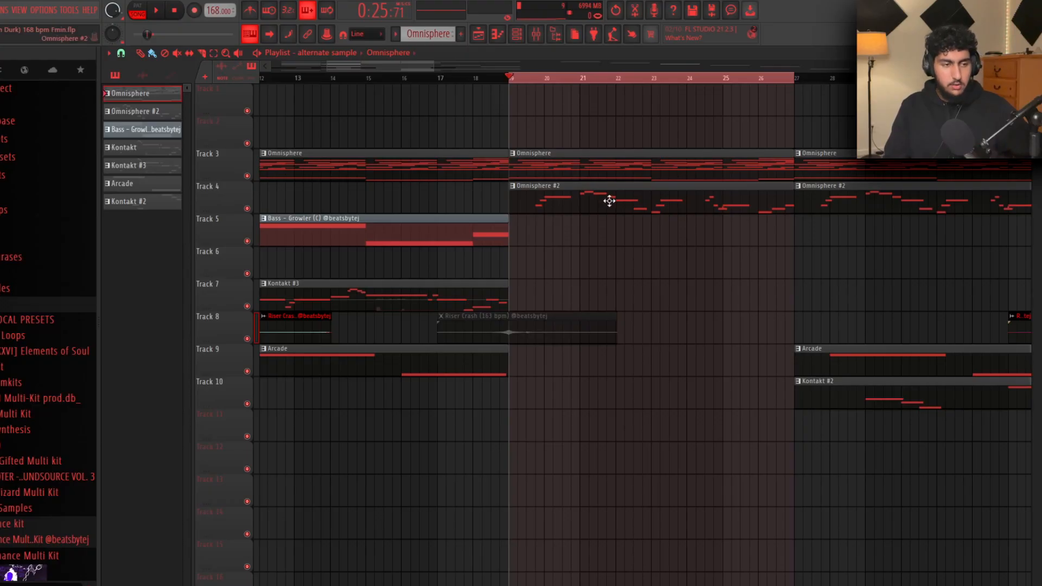
double_click(609, 201)
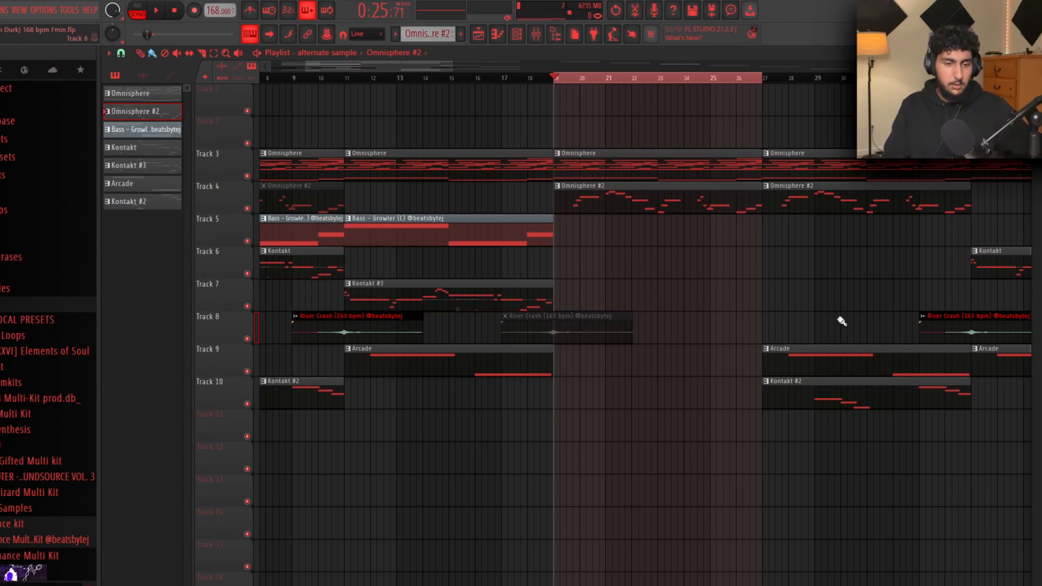
double_click(623, 192)
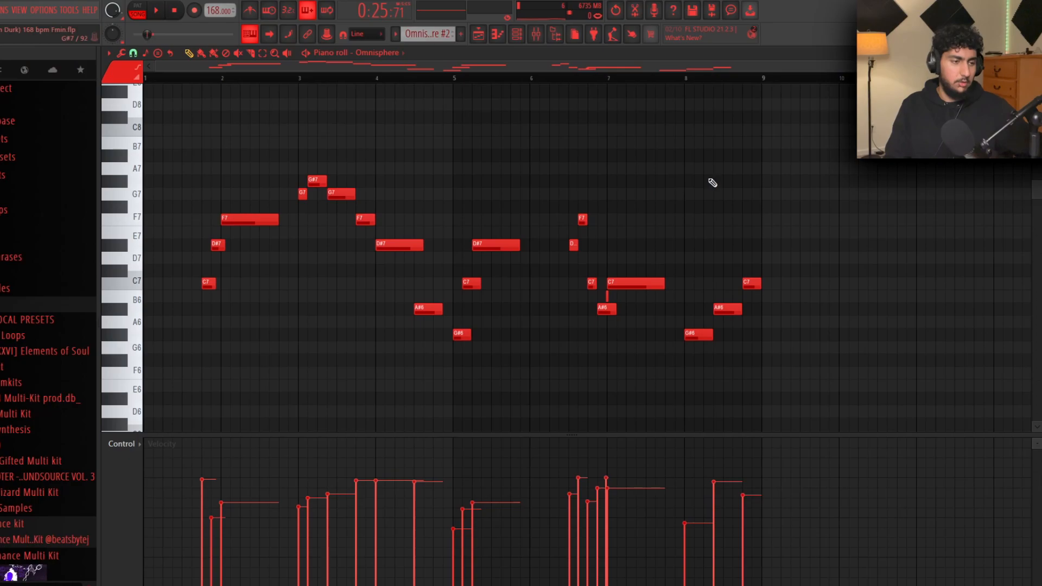
Examine the phrases of the Omnisphere #2 counter-melody across the eight bars, outlining the notes from bar 3 to bar 5.
scroll(910, 259, "down", 2)
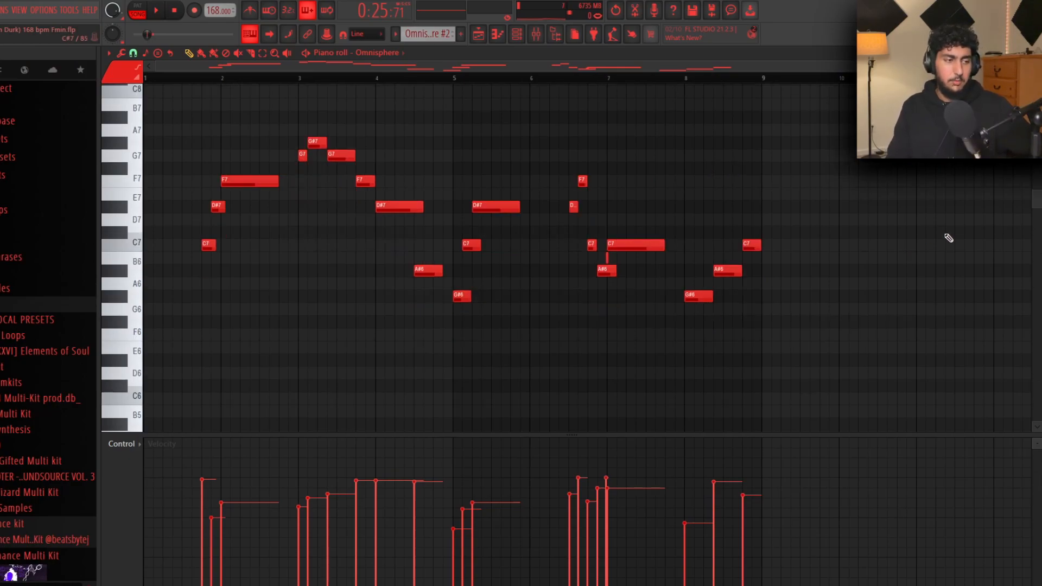
scroll(868, 339, "down", 1)
scroll(868, 339, "up", 2)
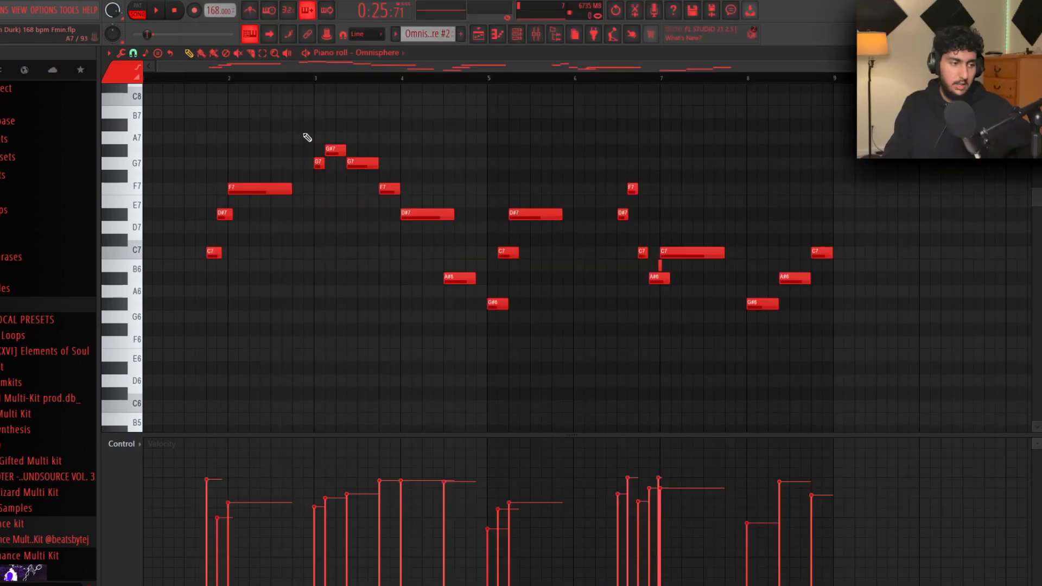
left_click_drag(186, 156, 145, 101)
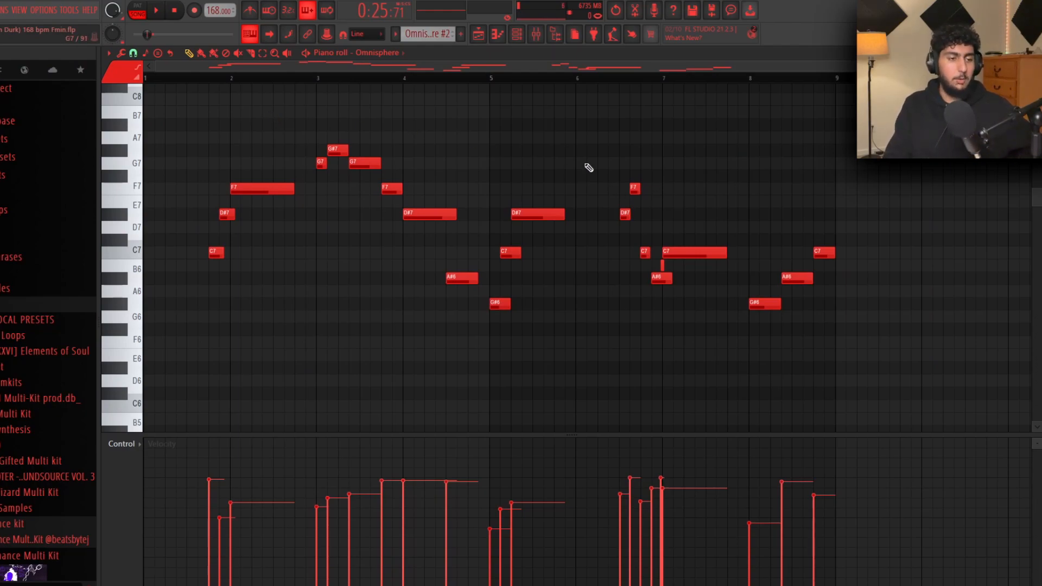
scroll(407, 225, "up", 1)
left_click_drag(298, 120, 558, 363)
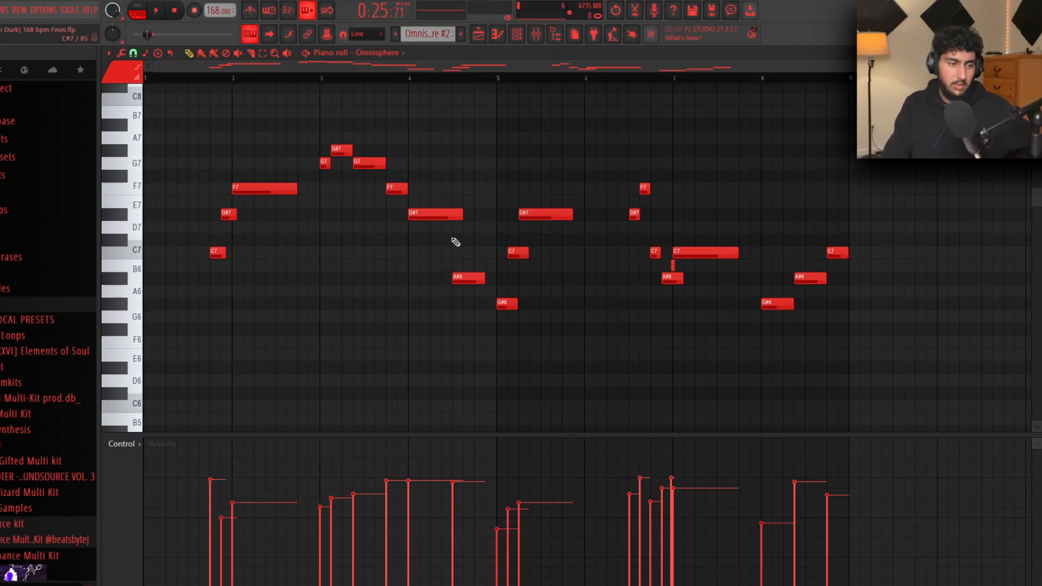
Inspect the short B6 accidental between the A#6 and C7 notes just before bar 7 up close.
scroll(674, 332, "up", 8)
left_click(629, 226)
scroll(644, 267, "down", 2)
left_click(643, 266)
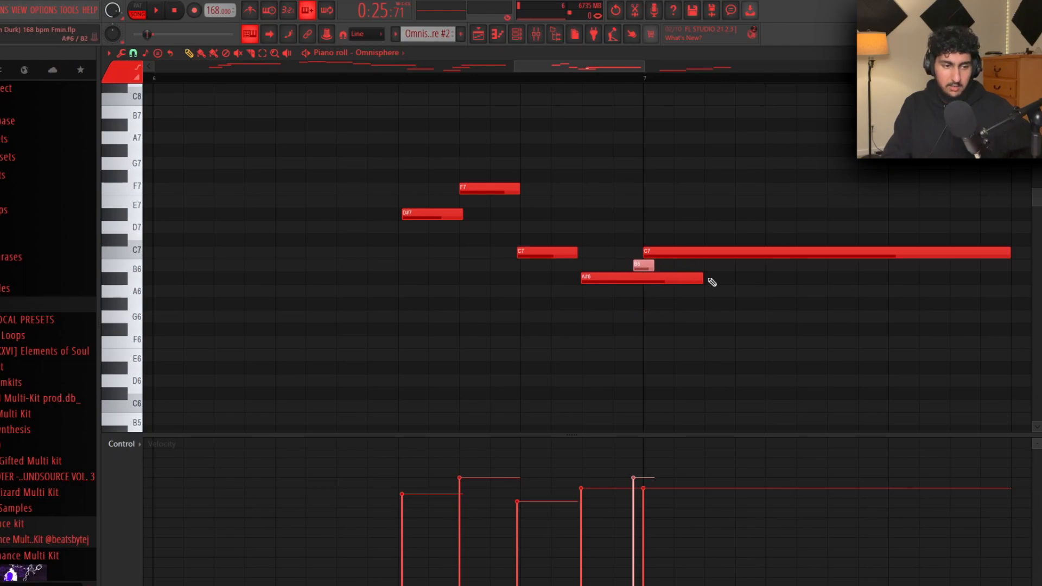
left_click(646, 265)
scroll(646, 265, "up", 2)
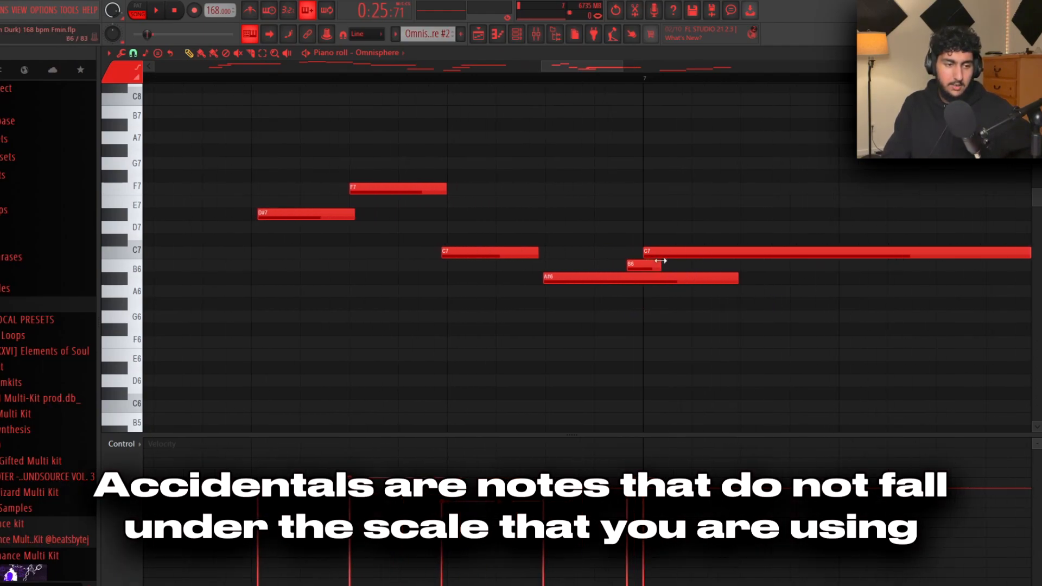
scroll(695, 258, "down", 1)
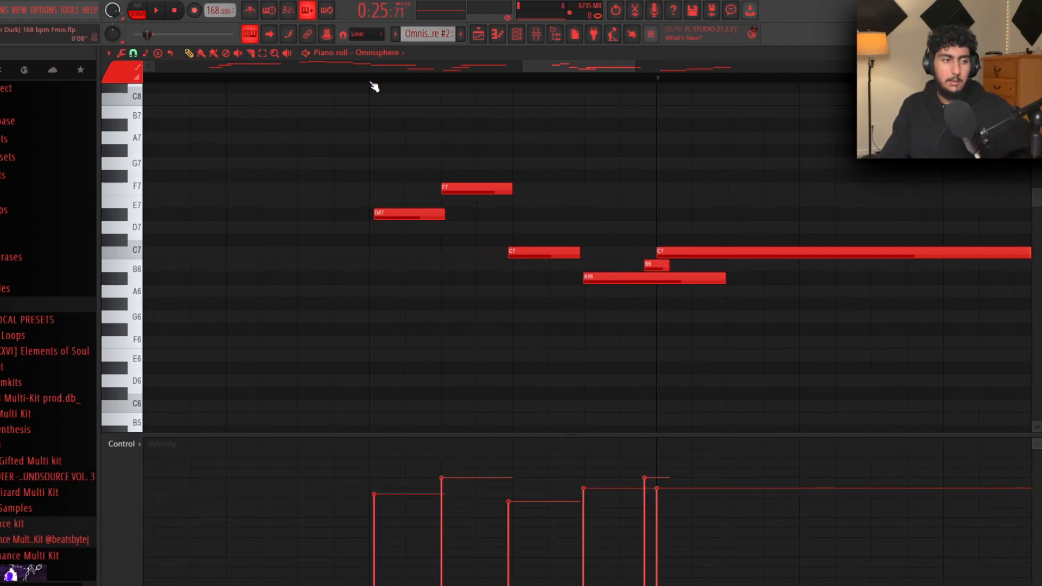
Switch to pattern playback and listen to the Omnisphere #2 counter-melody around bar 6.
key("l")
key("space")
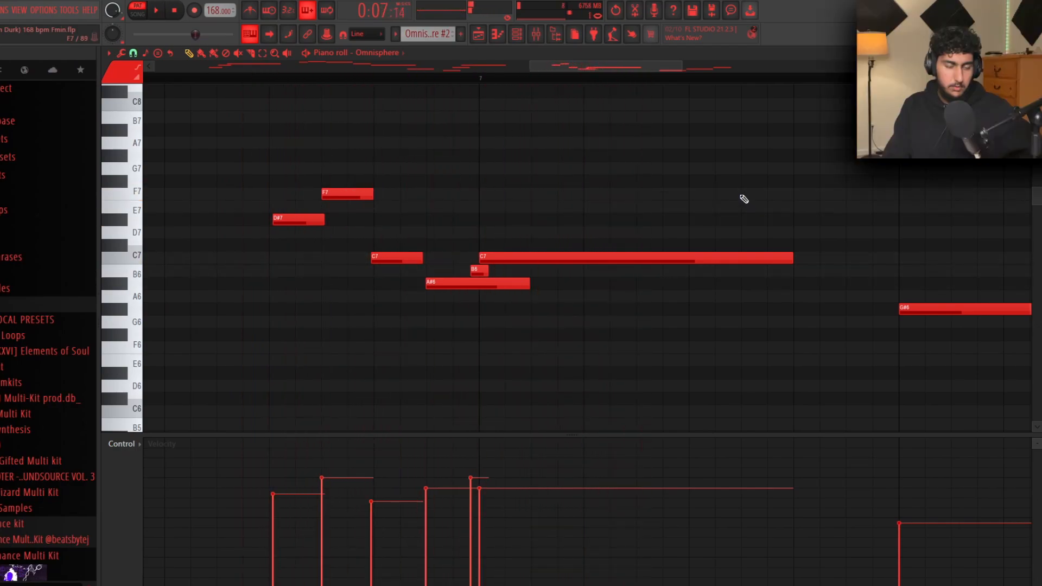
scroll(744, 199, "down", 3)
scroll(745, 196, "down", 1)
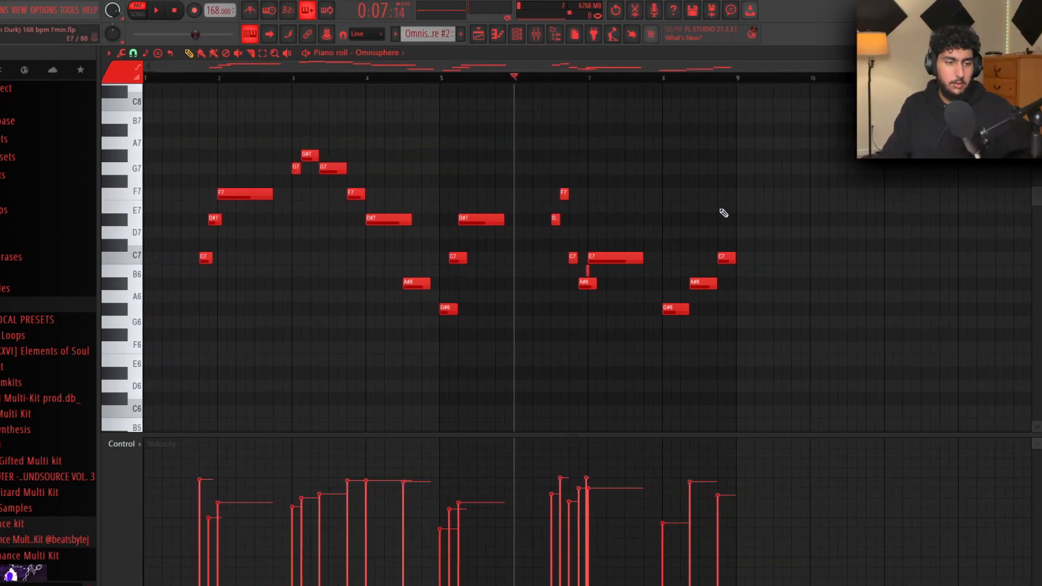
key("space")
Select all counter-melody notes and try quantizing them, checking the note starts just before bar 7.
left_click_drag(910, 365, 207, 130)
scroll(210, 207, "up", 3)
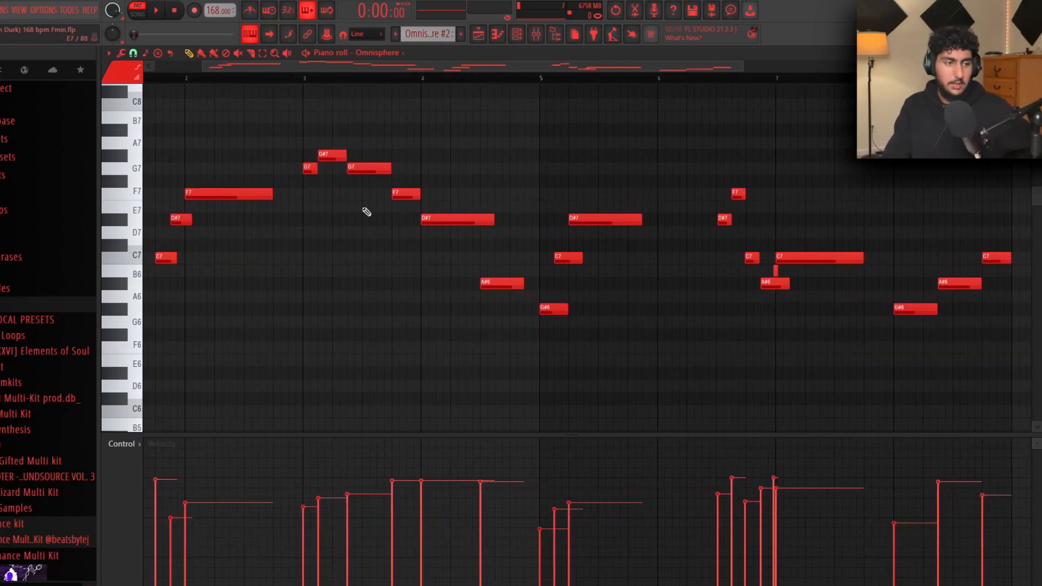
scroll(715, 272, "up", 5)
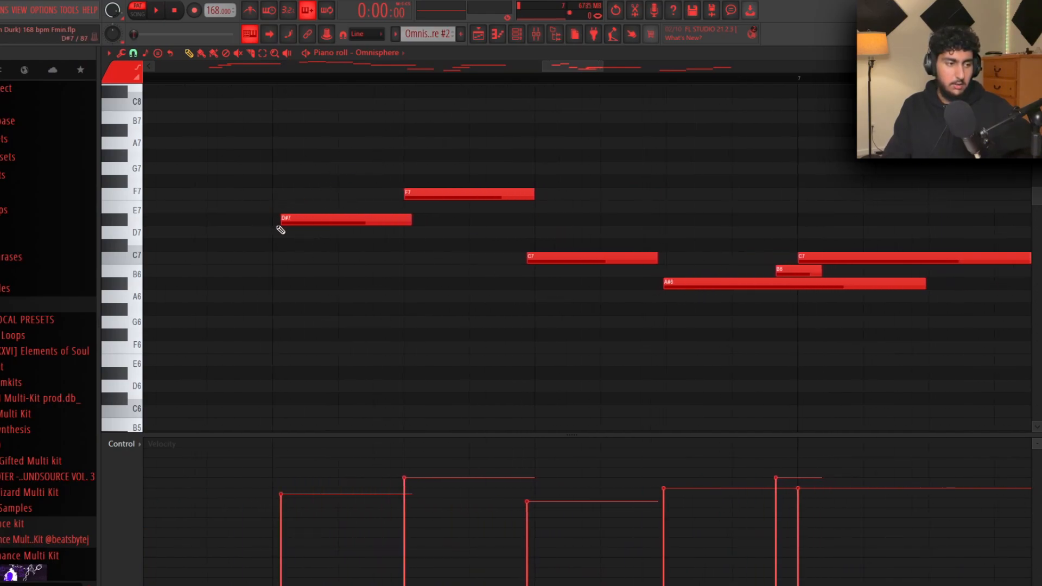
key("ctrl+a")
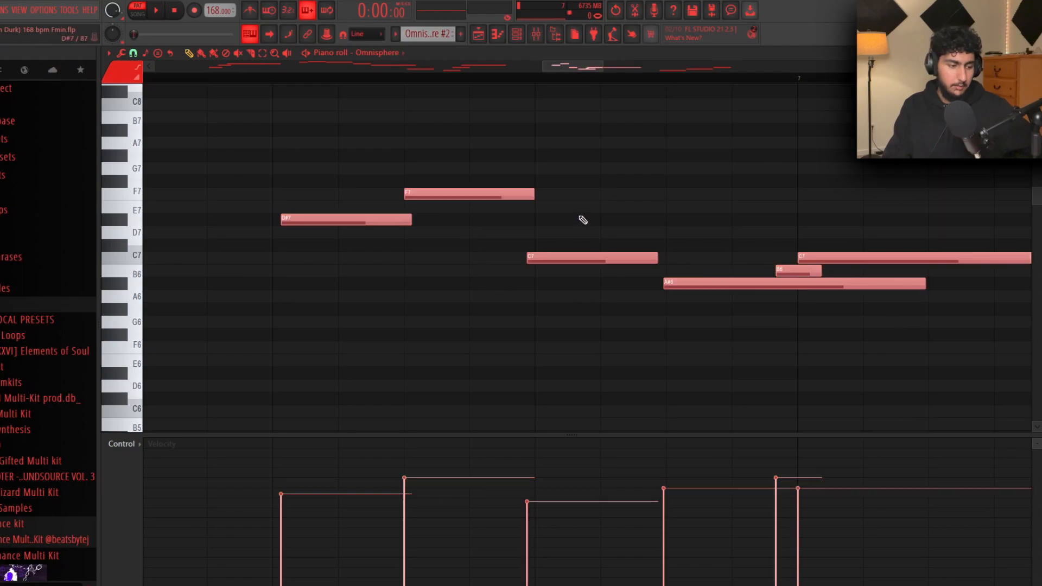
key("ctrl+q")
key("ctrl+z")
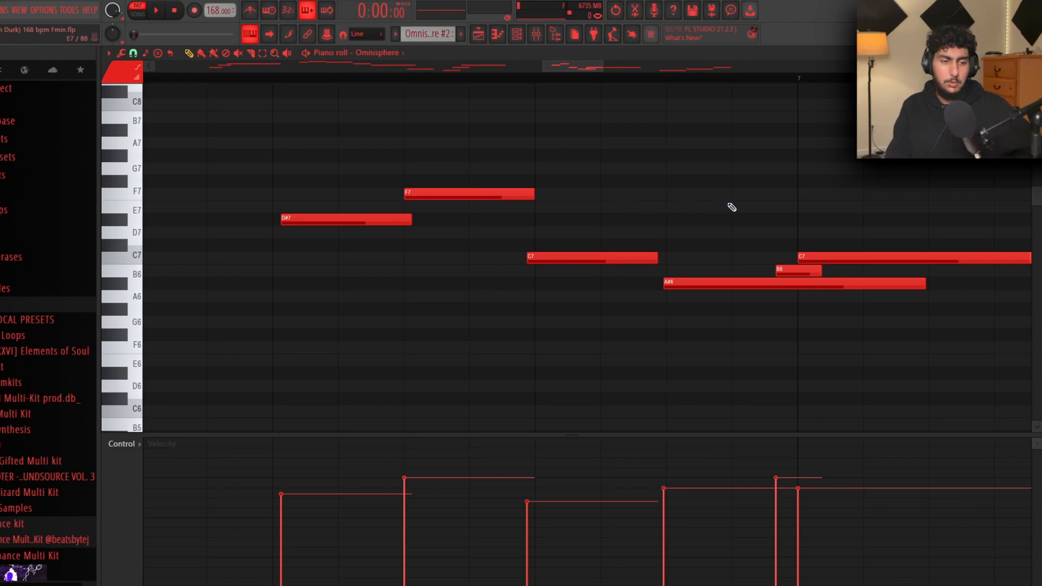
scroll(799, 294, "down", 5)
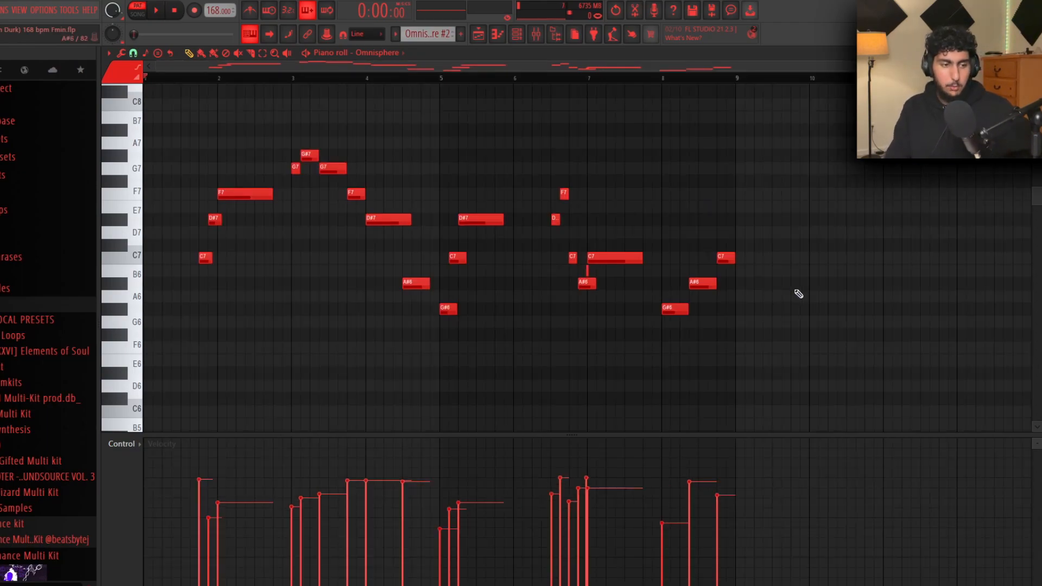
Try randomizing the velocity of the counter-melody notes with the piano roll randomizer's bipolar levels.
left_click_drag(798, 294, 186, 123)
left_click(801, 376)
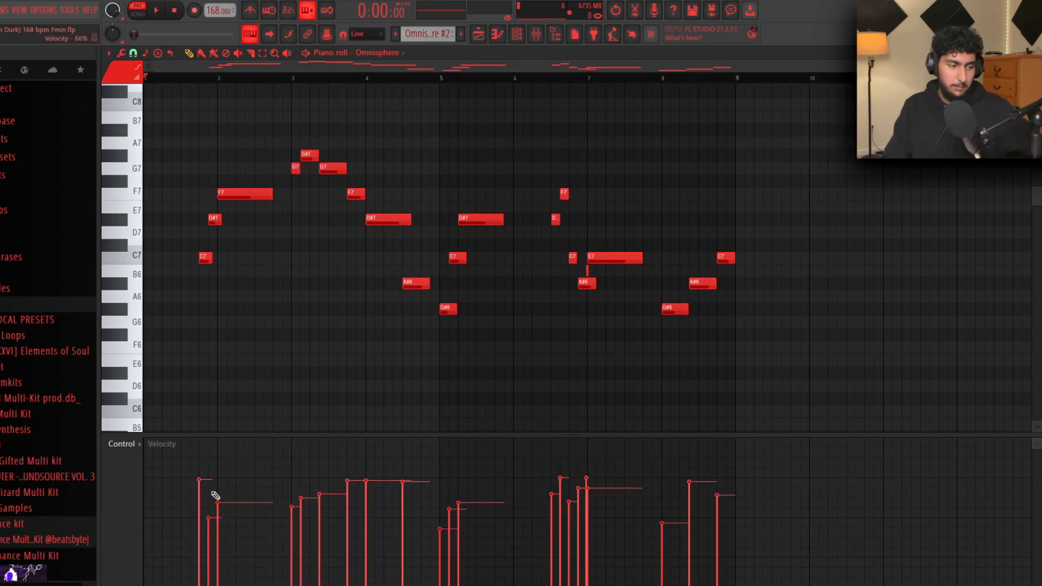
left_click_drag(755, 373, 313, 144)
left_click(583, 218)
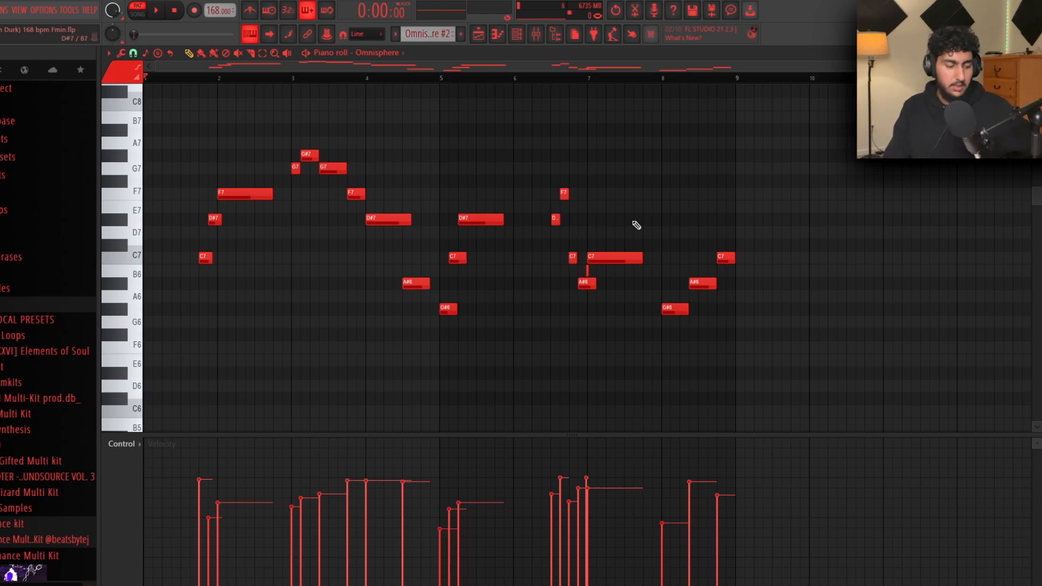
key("alt+r")
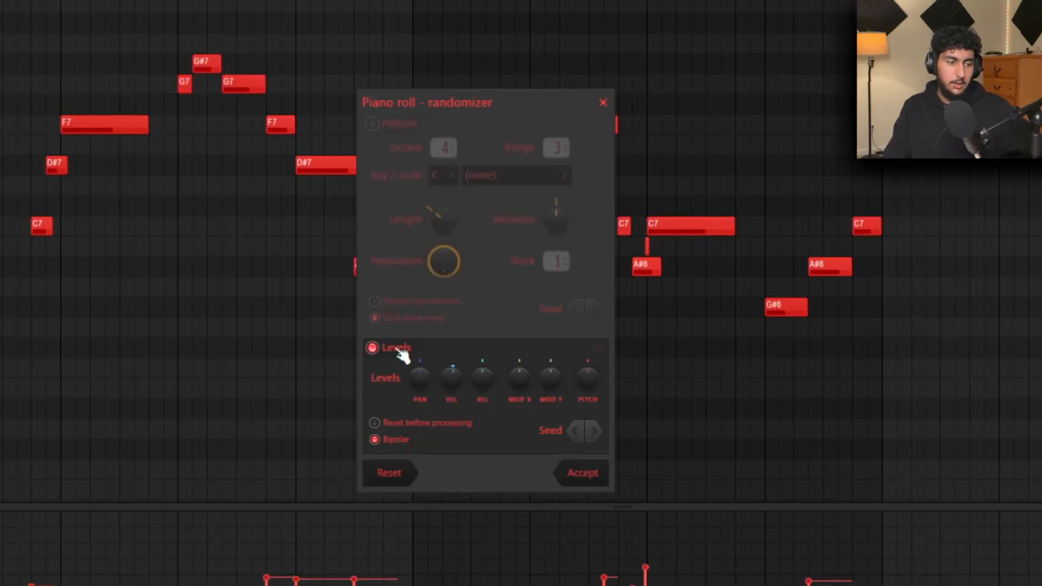
left_click_drag(456, 386, 456, 424)
left_click_drag(456, 423, 456, 417)
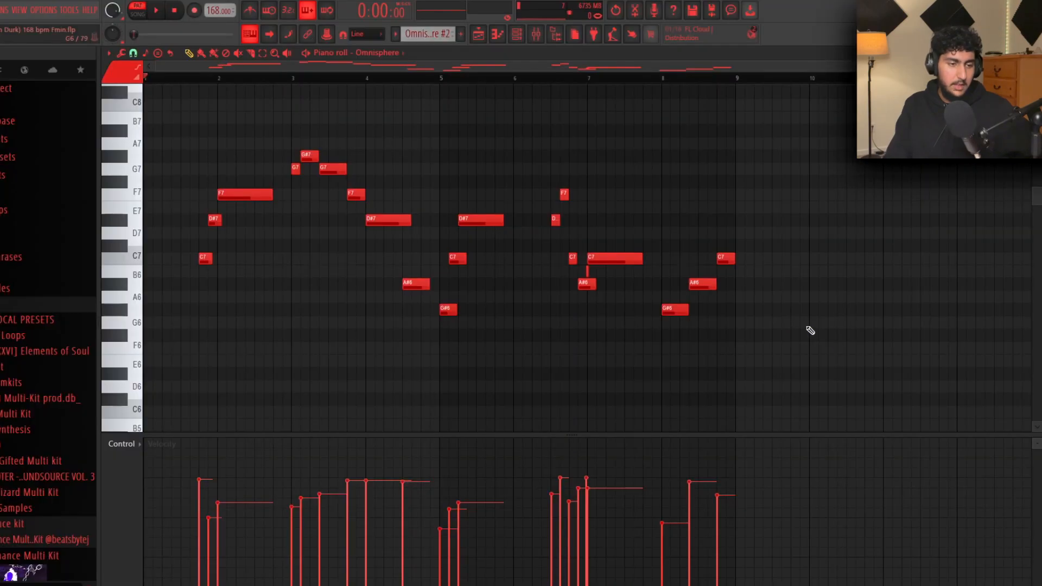
Select all counter-melody notes and try scaling their velocities with the Multiply setting of level scaling.
left_click_drag(828, 354, 201, 149)
left_click(322, 149, "ctrl")
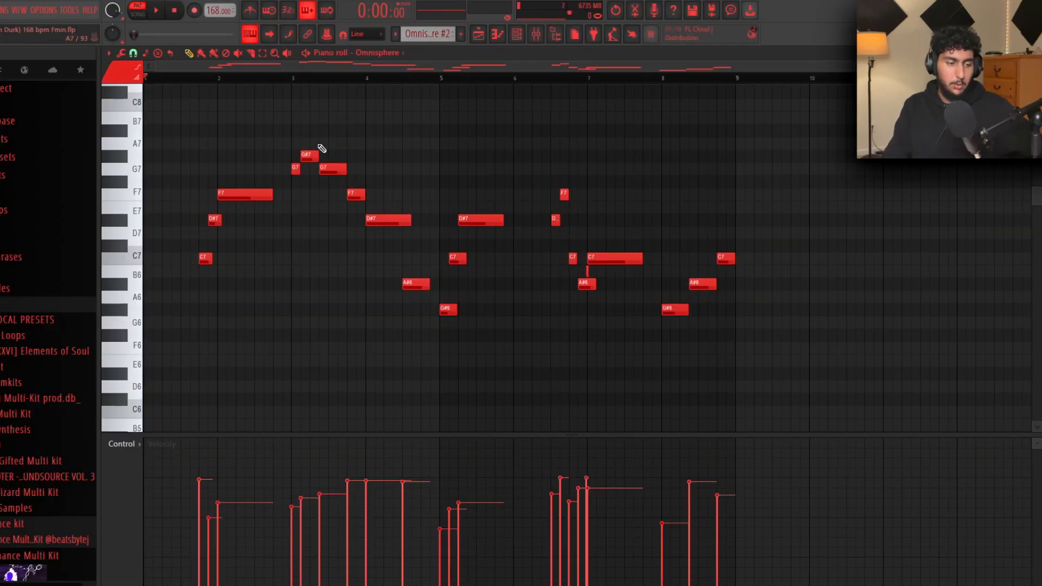
key("ctrl+a")
key("space")
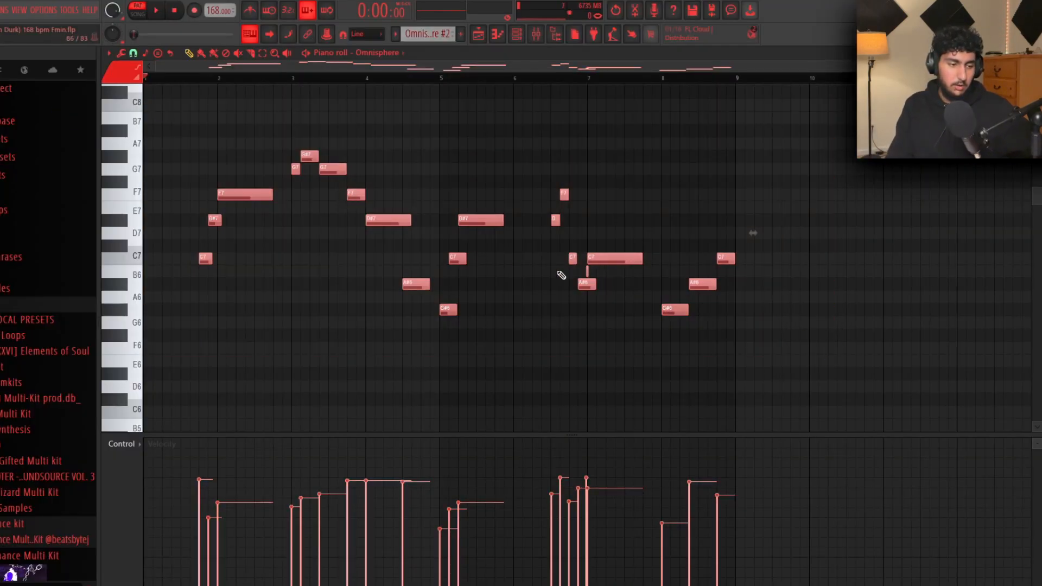
key("ctrl+d")
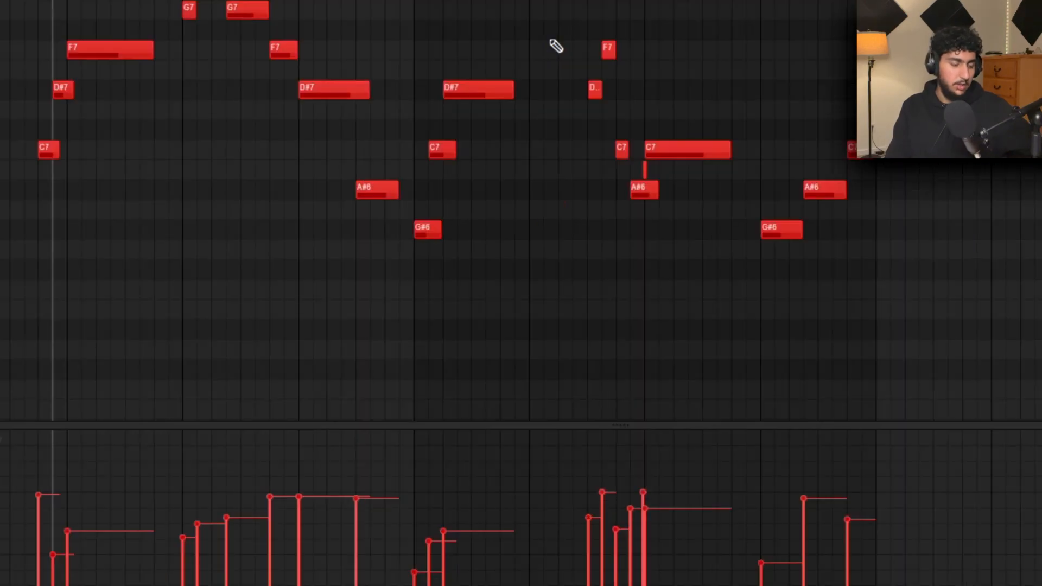
key("alt+x")
left_click_drag(492, 145, 492, 139)
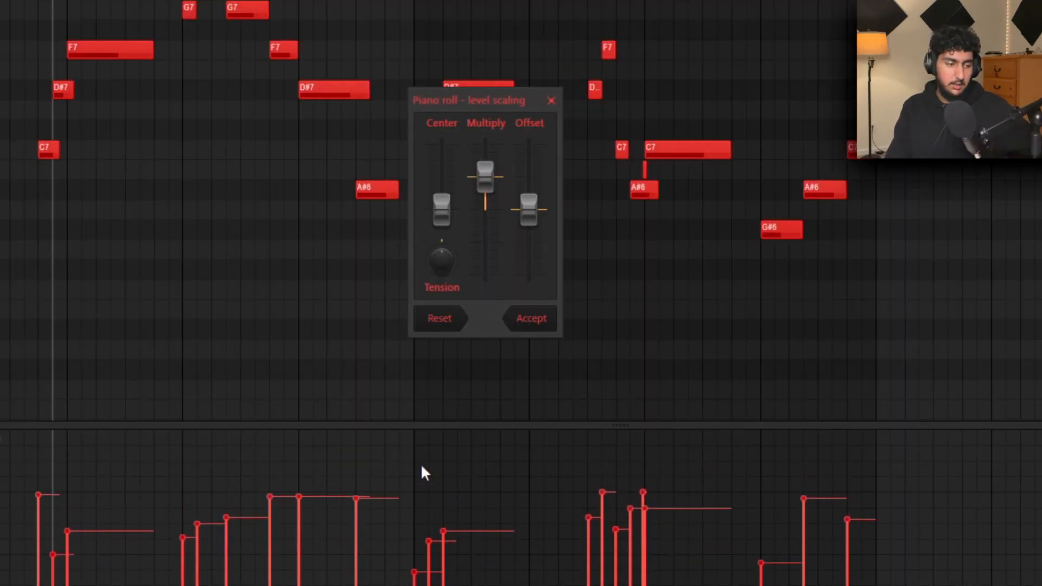
left_click(552, 101)
scroll(624, 210, "down", 2)
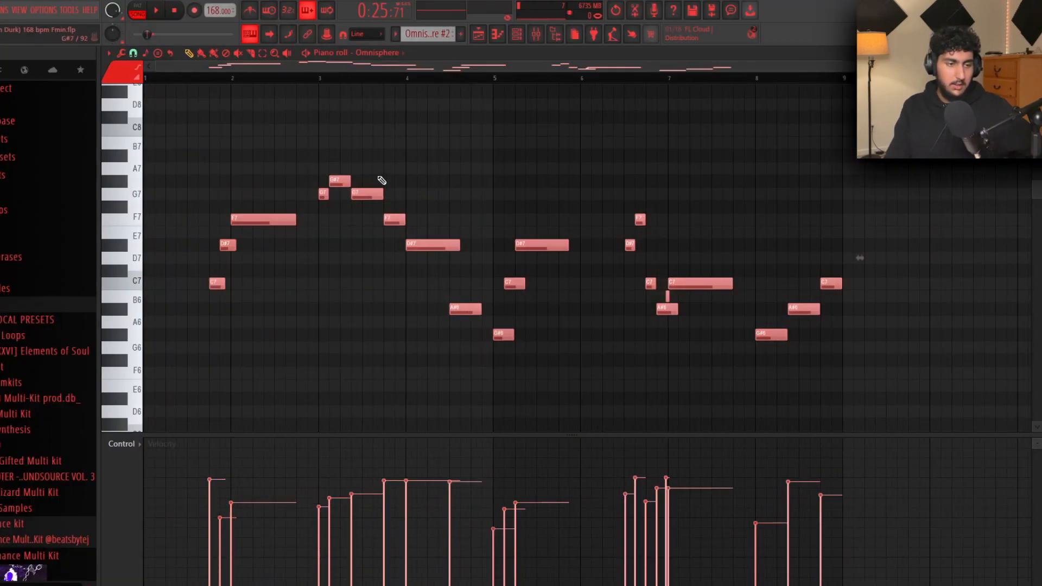
scroll(810, 177, "down", 2)
scroll(728, 165, "right", 3)
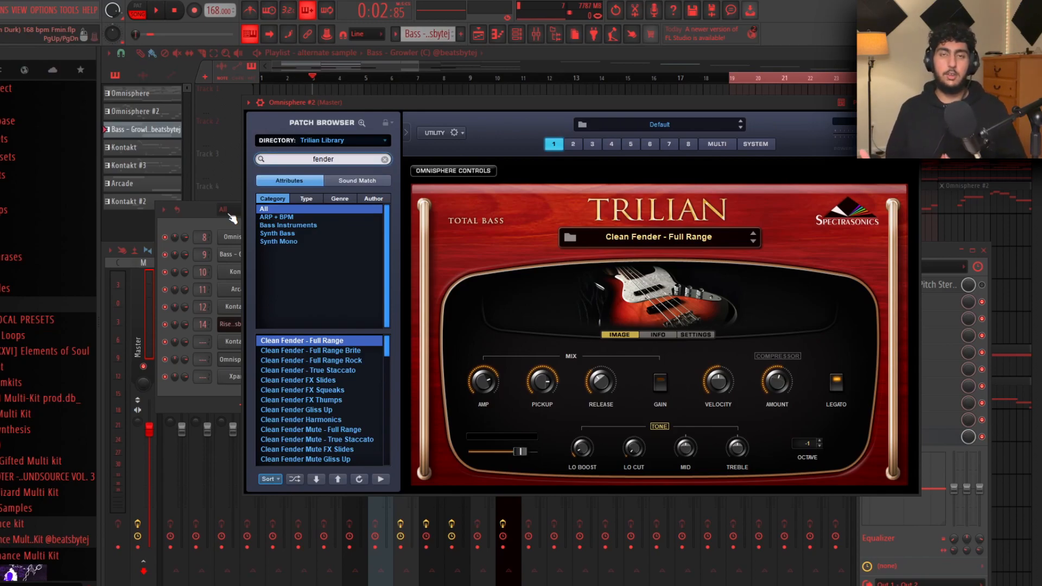
Audition the Bass - Growler sample and inspect its volume envelope in the channel settings.
left_click_drag(478, 104, 472, 106)
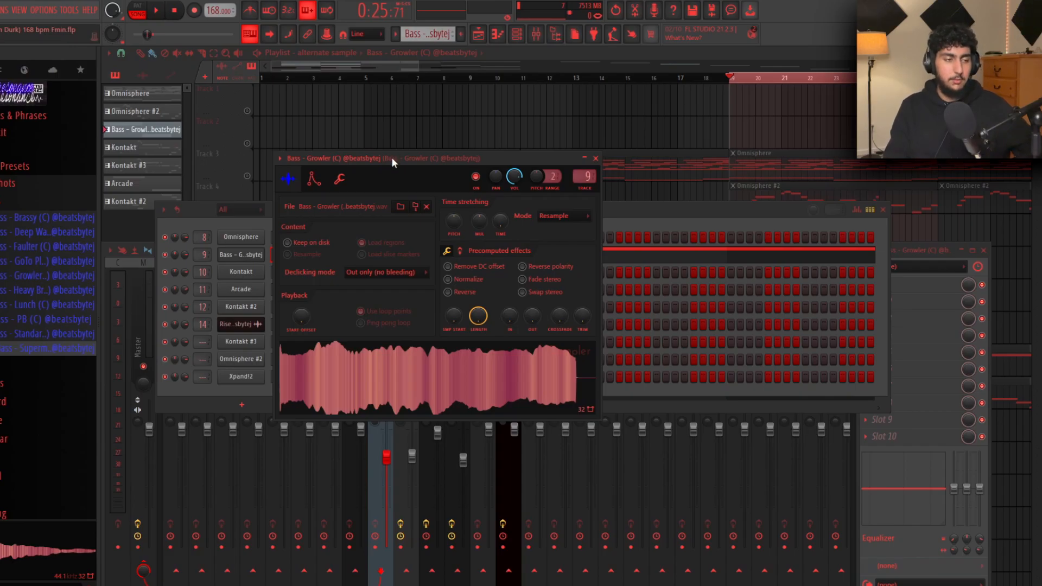
left_click(407, 356)
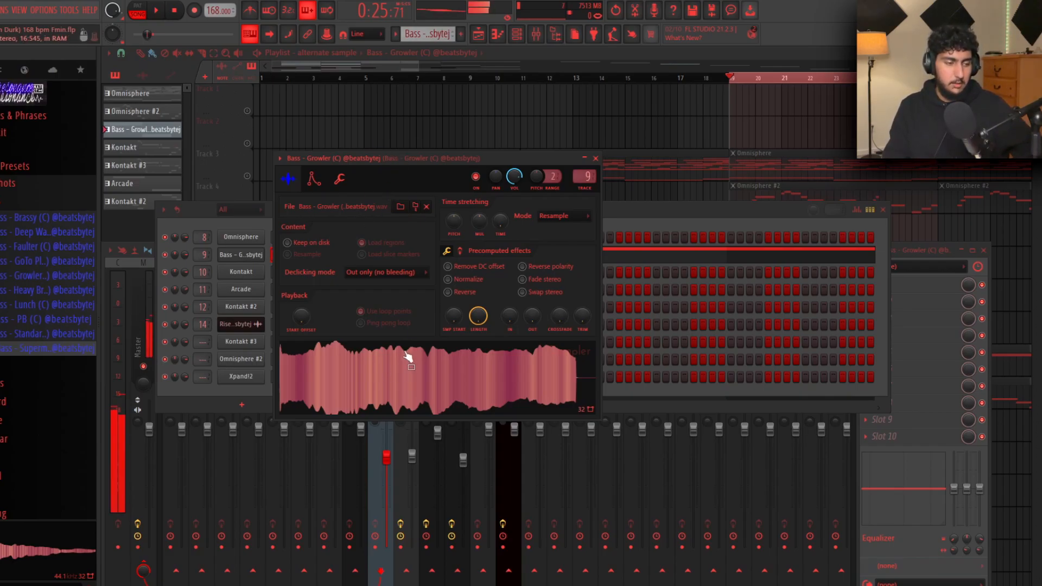
left_click(314, 178)
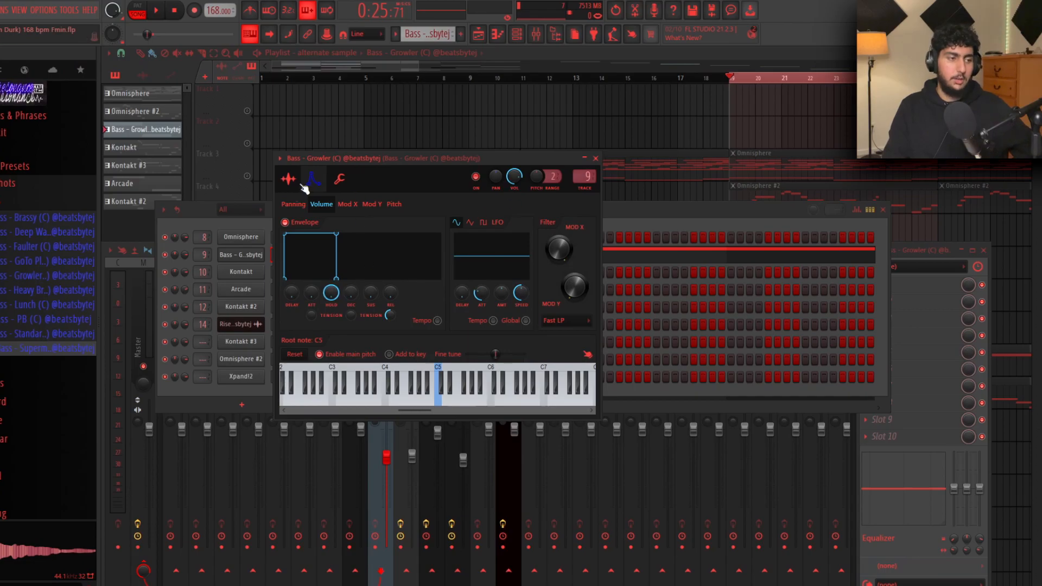
Open the Bass - Growler pattern in the piano roll and examine its long F5, C#5 and D#5 notes.
key("F7")
left_click_drag(825, 325, 283, 195)
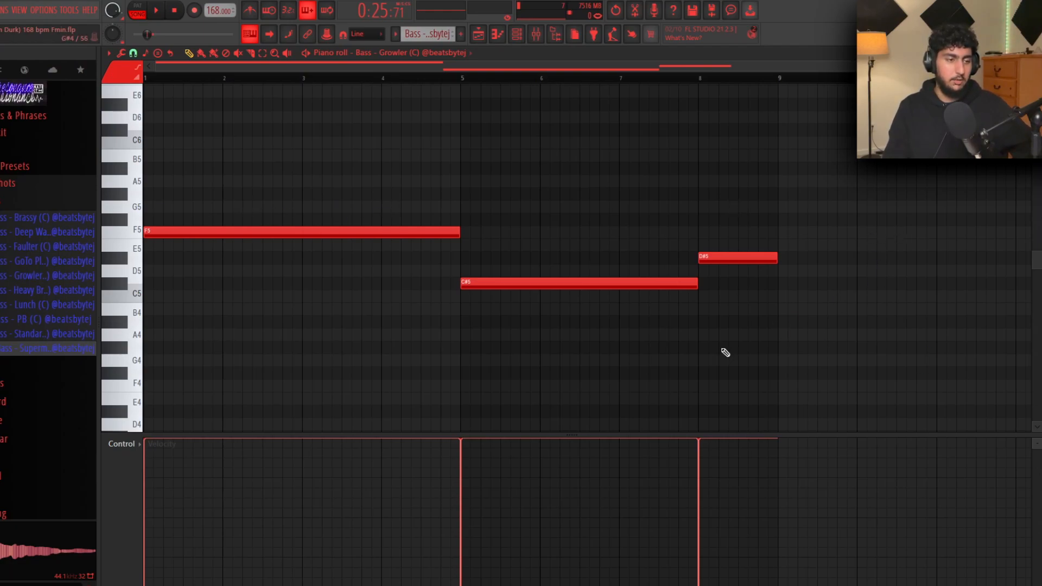
left_click_drag(809, 314, 435, 188)
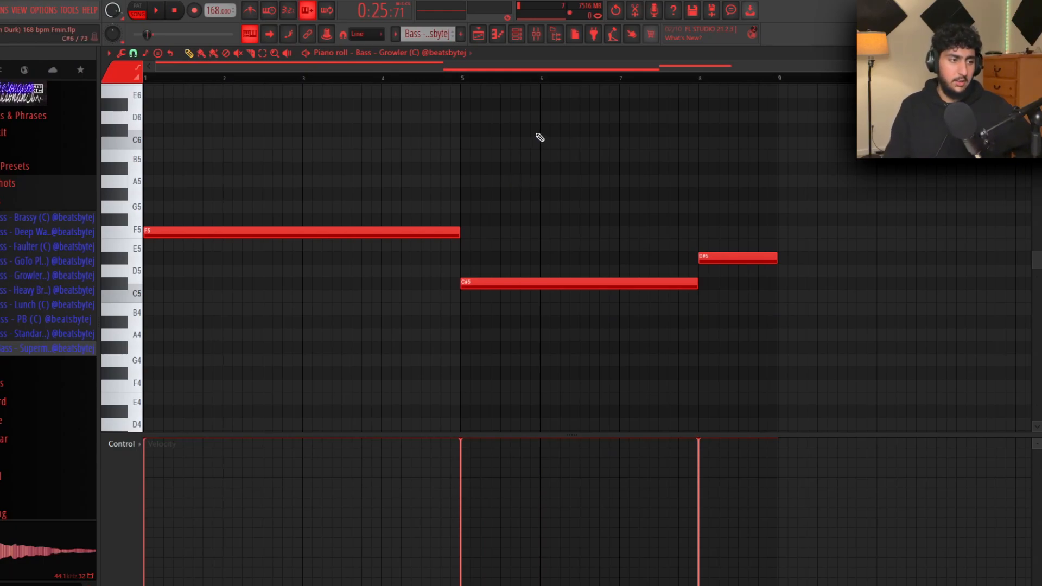
scroll(557, 181, "up", 1)
scroll(658, 237, "up", 2)
left_click_drag(500, 247, 885, 356)
left_click(819, 367, "ctrl")
scroll(643, 279, "up", 1)
left_click_drag(529, 258, 597, 315)
left_click(614, 341)
Try a descending bass run of A#5, G#5, F5 and D#5 leading into the C#5 note at bar 5.
scroll(756, 223, "up", 2)
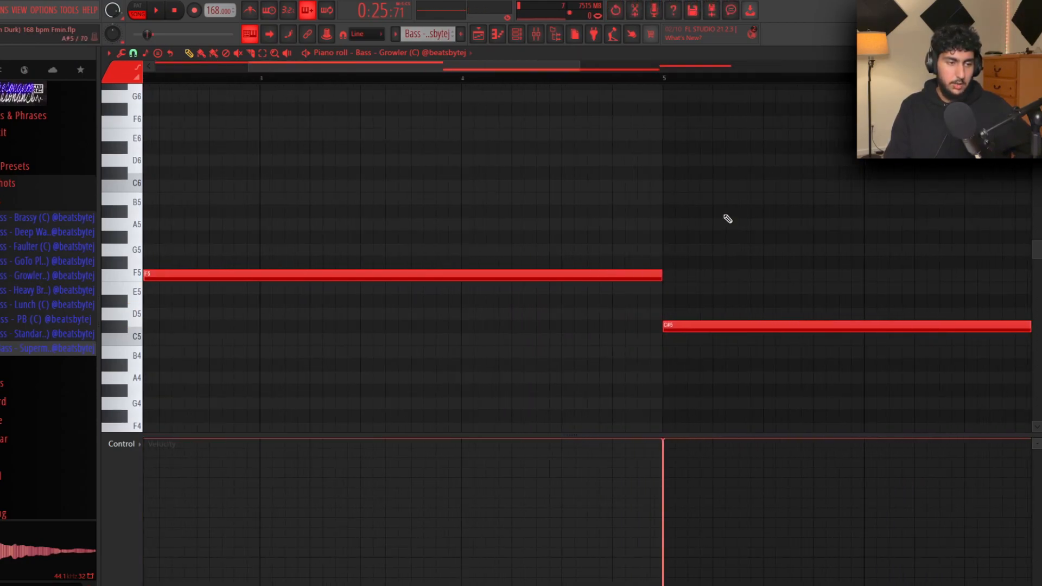
scroll(706, 233, "down", 1)
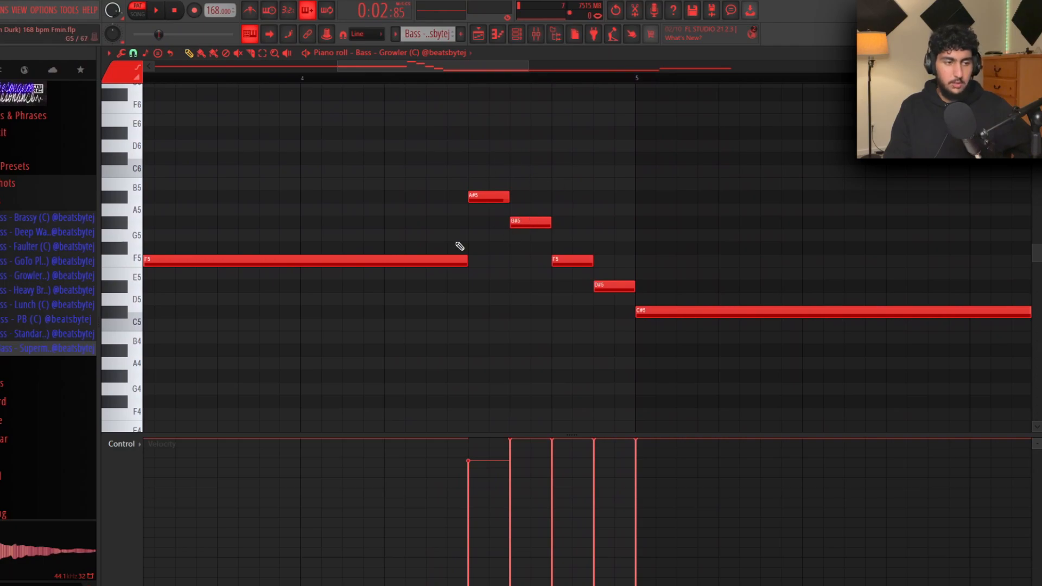
left_click_drag(494, 183, 634, 295)
scroll(546, 208, "up", 3)
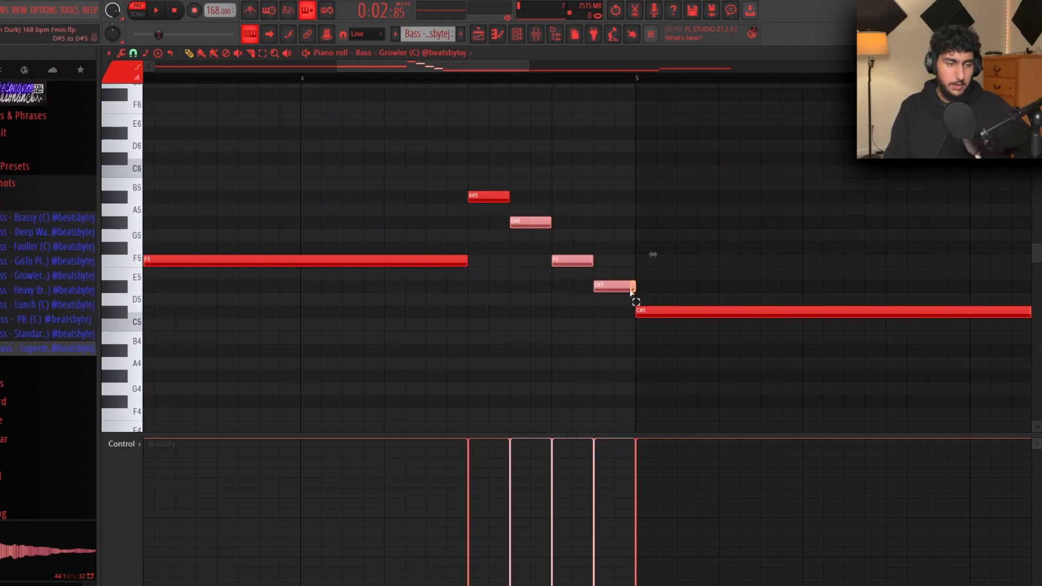
left_click(716, 239)
scroll(716, 238, "down", 3)
key("space")
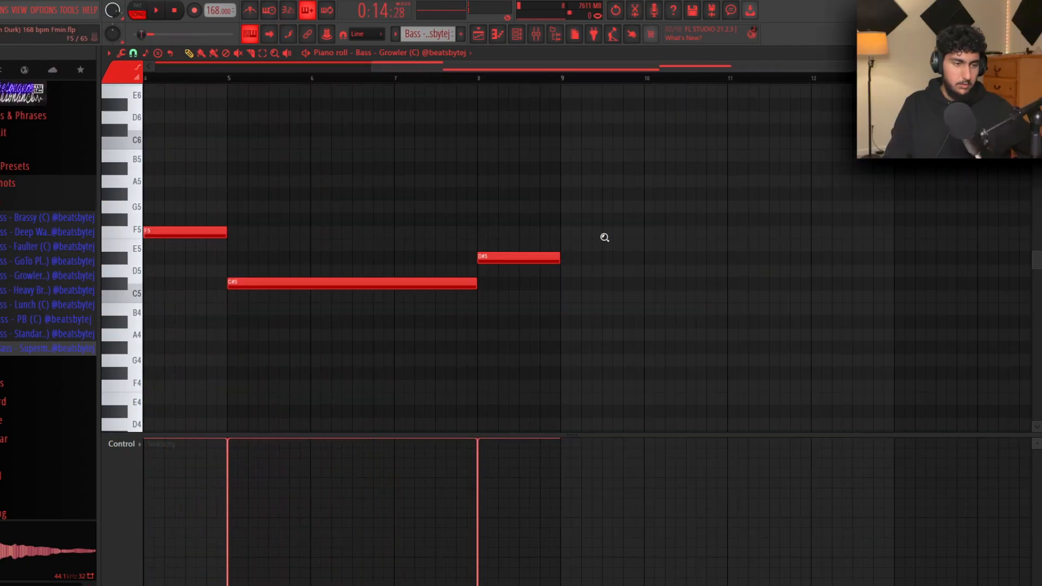
Toggle between pattern and song playback and listen to the bass line.
scroll(605, 235, "up", 2)
left_click(138, 10)
left_click_drag(791, 172, 810, 184)
scroll(810, 184, "down", 1)
key("space")
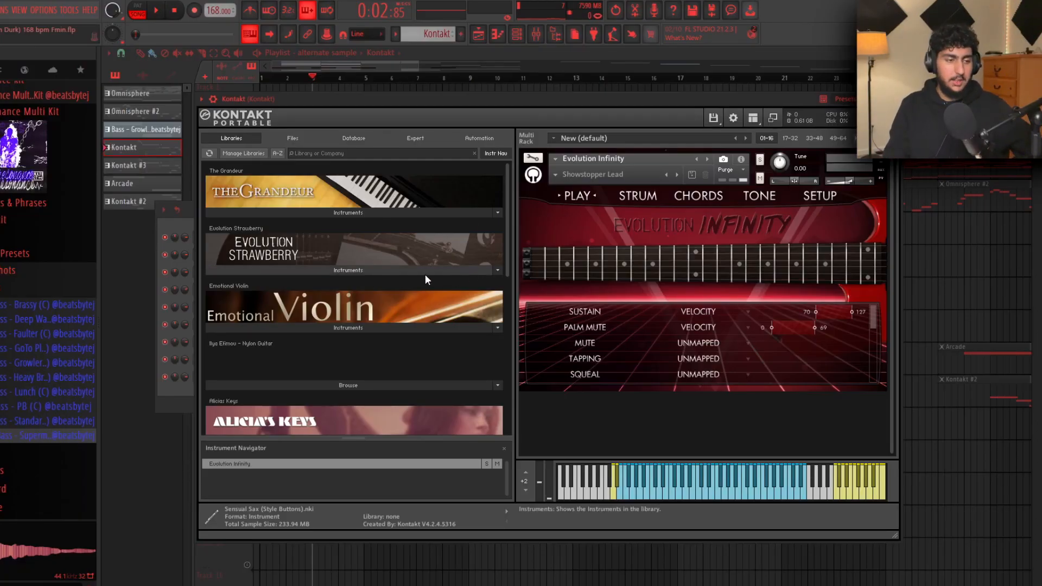
Browse the Kontakt instrument libraries from The Grandeur down to Ethno World 6 Instruments.
scroll(424, 274, "down", 2)
scroll(422, 274, "down", 1)
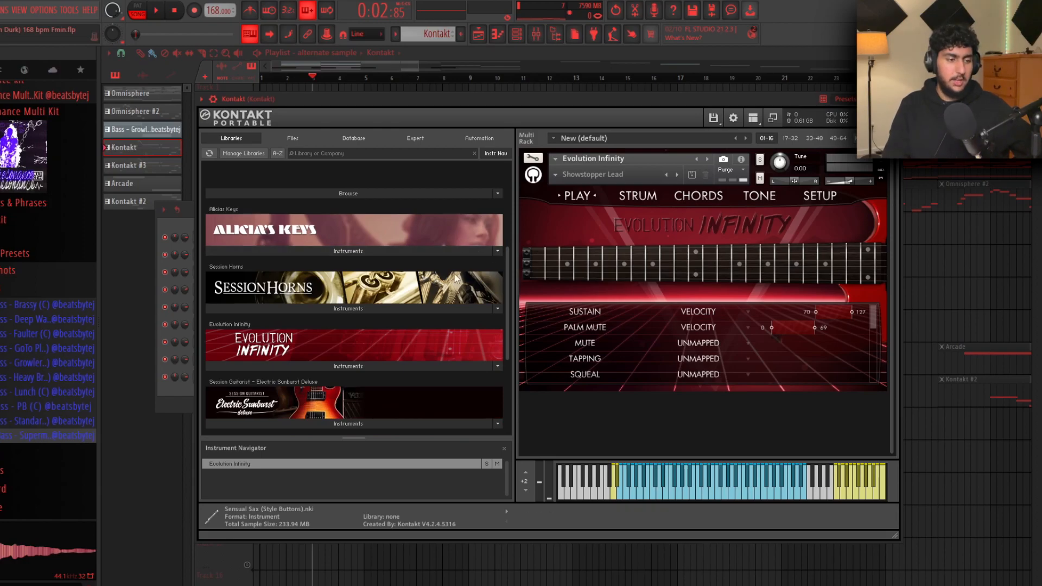
scroll(416, 304, "down", 1)
scroll(414, 301, "down", 1)
scroll(415, 283, "up", 5)
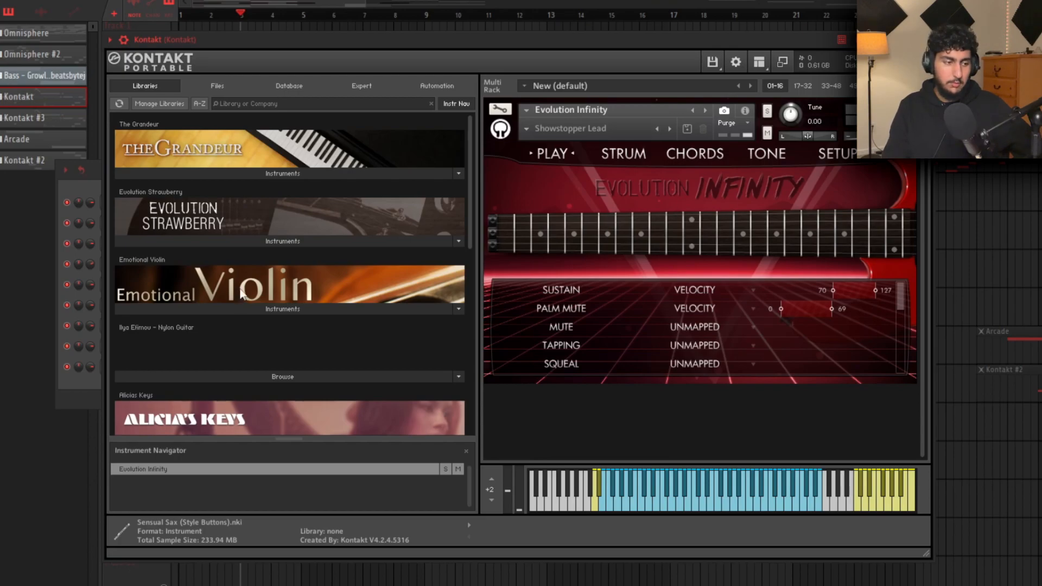
scroll(290, 256, "down", 10)
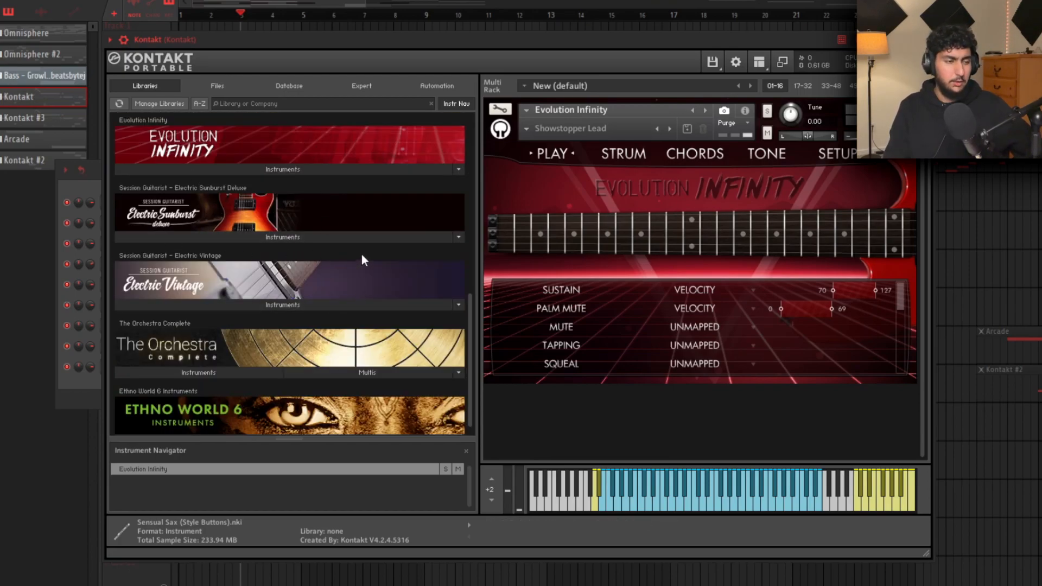
scroll(366, 254, "down", 1)
scroll(366, 254, "up", 5)
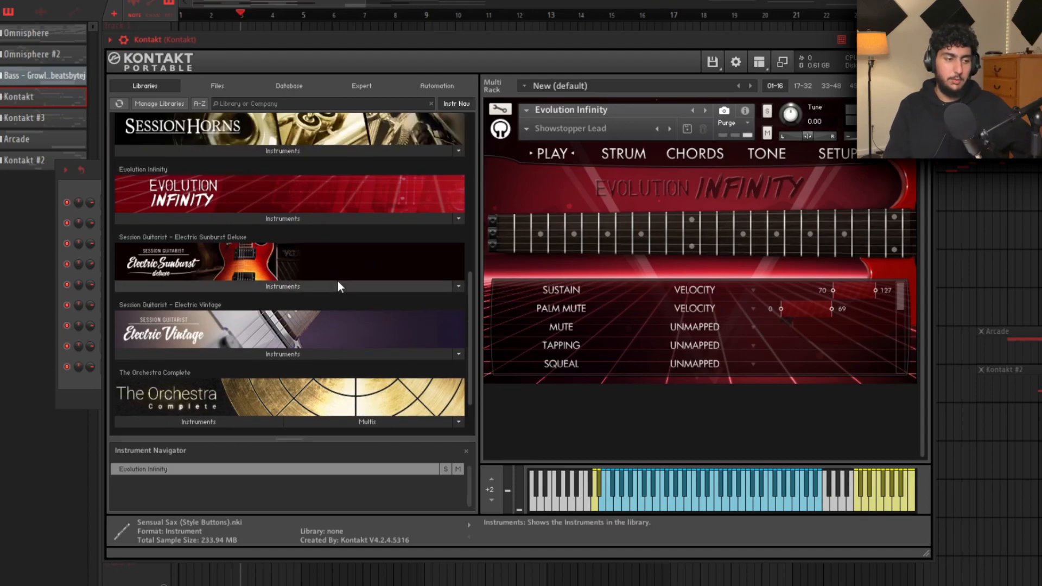
scroll(341, 280, "up", 4)
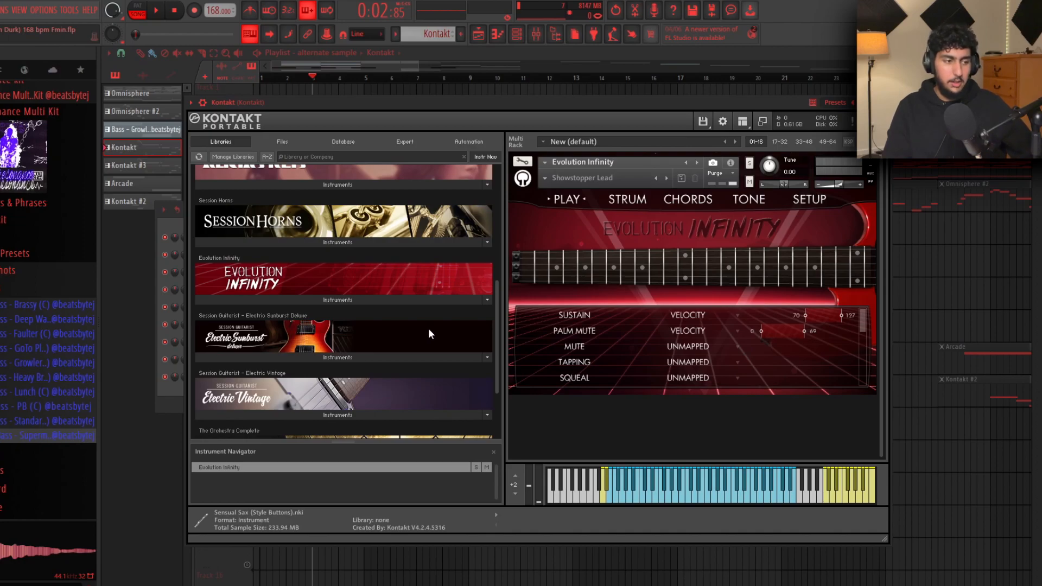
Open the snapshot list of the Evolution Infinity guitar in Kontakt.
scroll(428, 328, "down", 3)
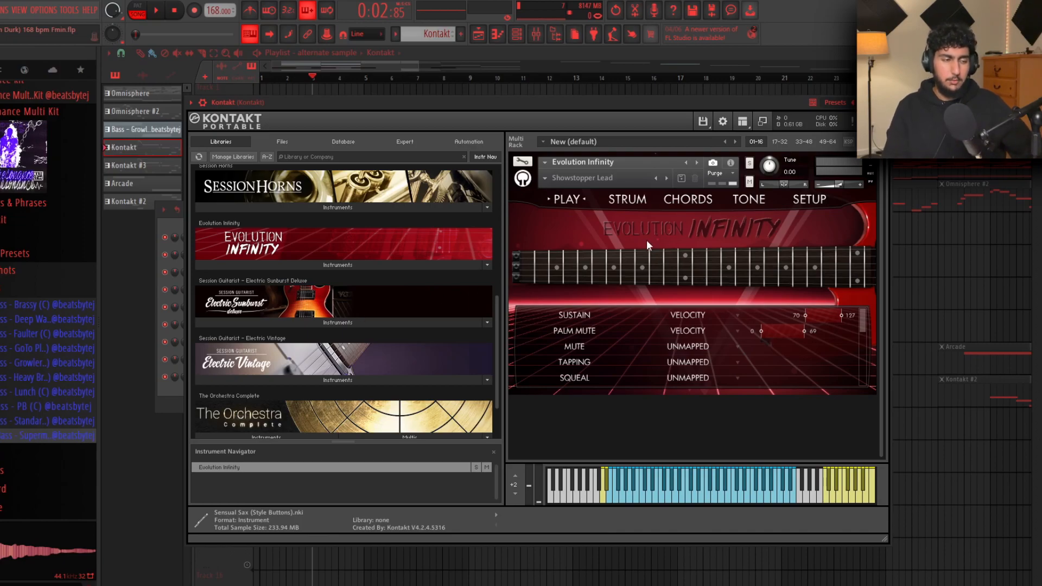
scroll(472, 277, "up", 5)
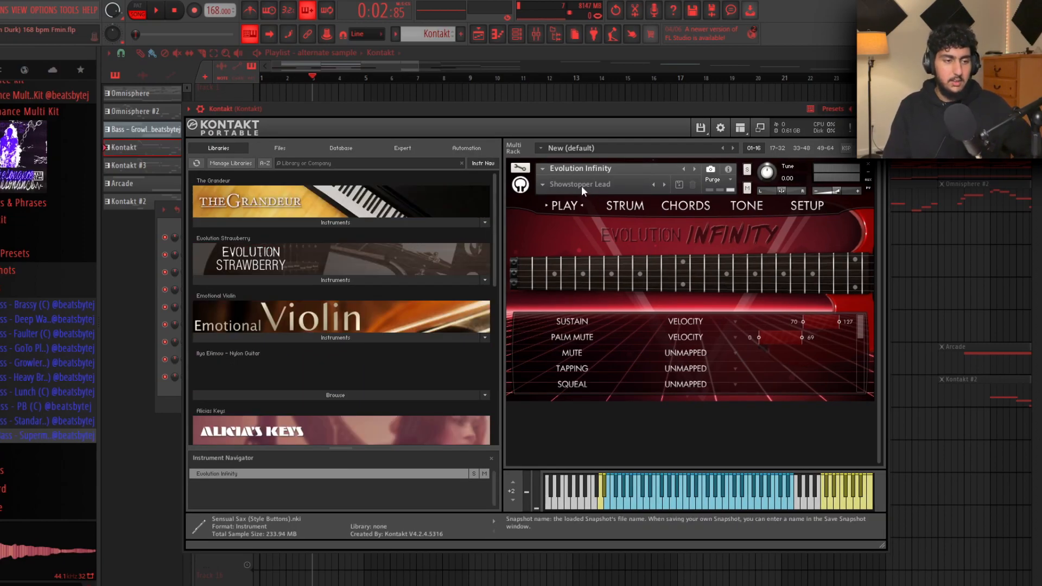
left_click(547, 187)
mouse_move(580, 206)
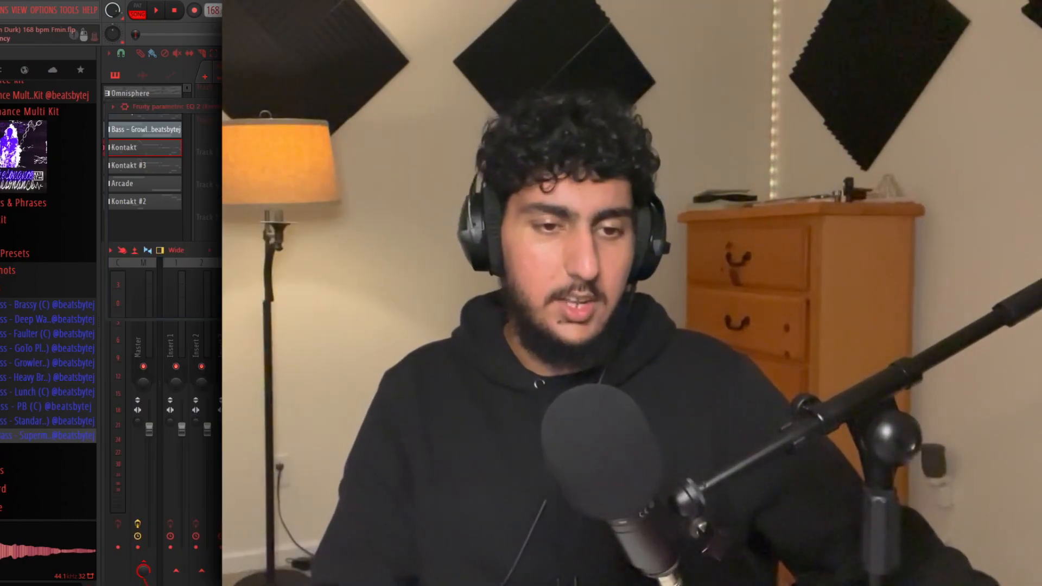
Close the Fruity parametric EQ 2 window and check the Fruity delay 2 mix level in the mixer's effect slots.
key("Escape")
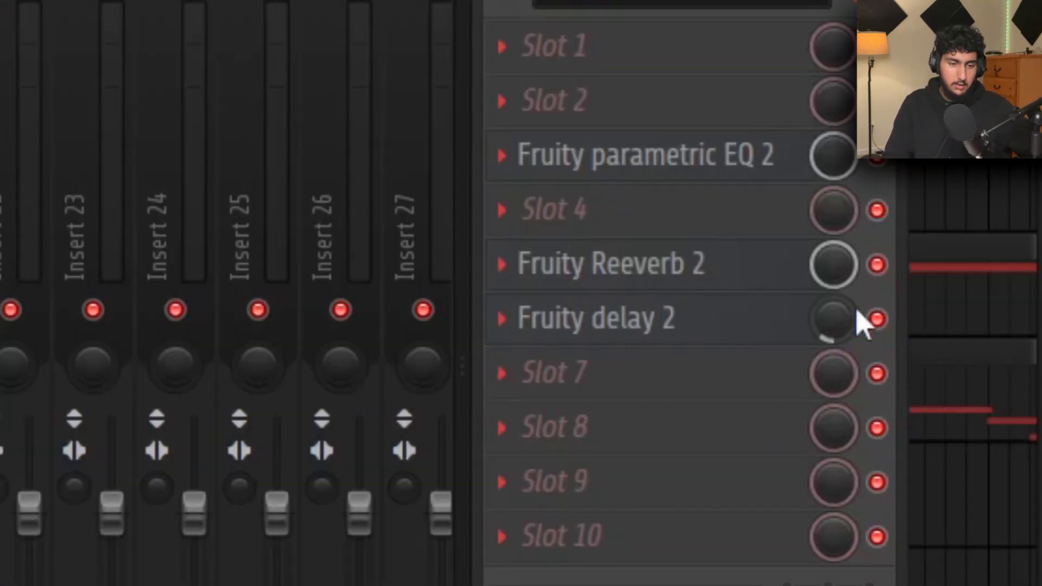
left_click_drag(856, 319, 834, 322)
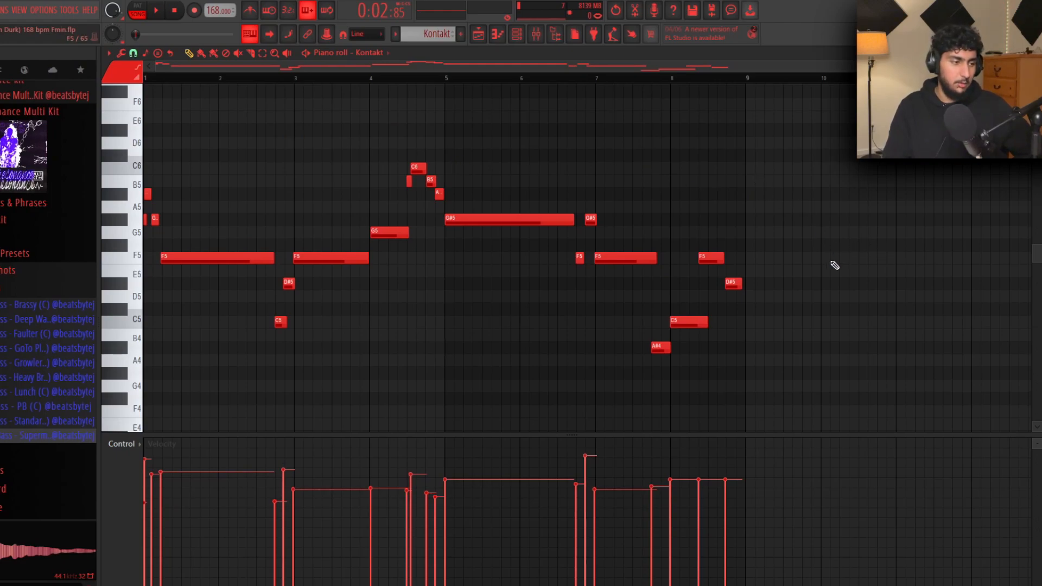
Examine the Kontakt guitar melody's notes across all eight bars, including the short run at the start.
left_click_drag(868, 374, 144, 163)
left_click(326, 173)
scroll(331, 207, "up", 3)
left_click_drag(244, 247, 144, 186)
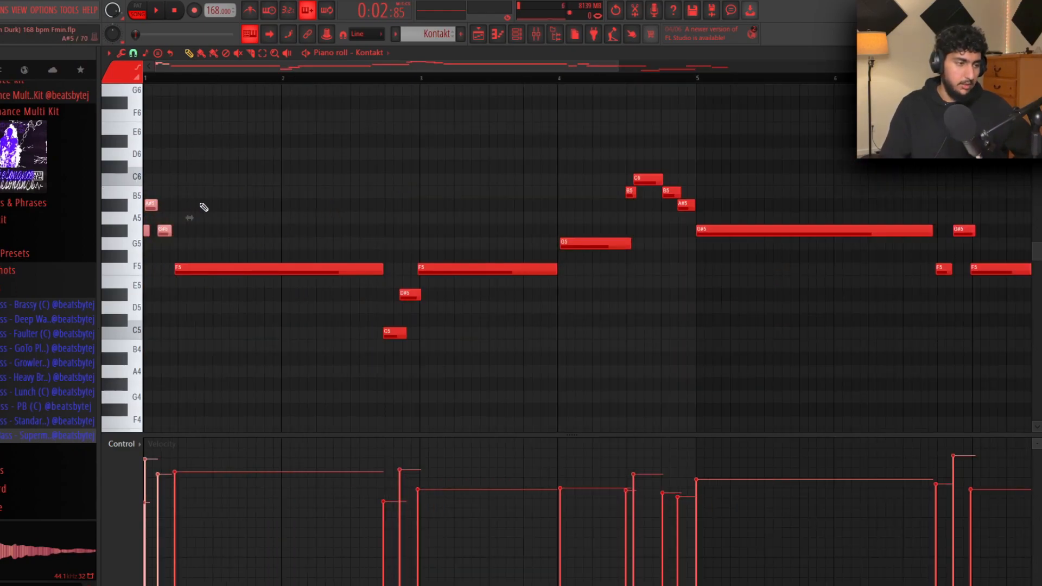
scroll(321, 219, "down", 2)
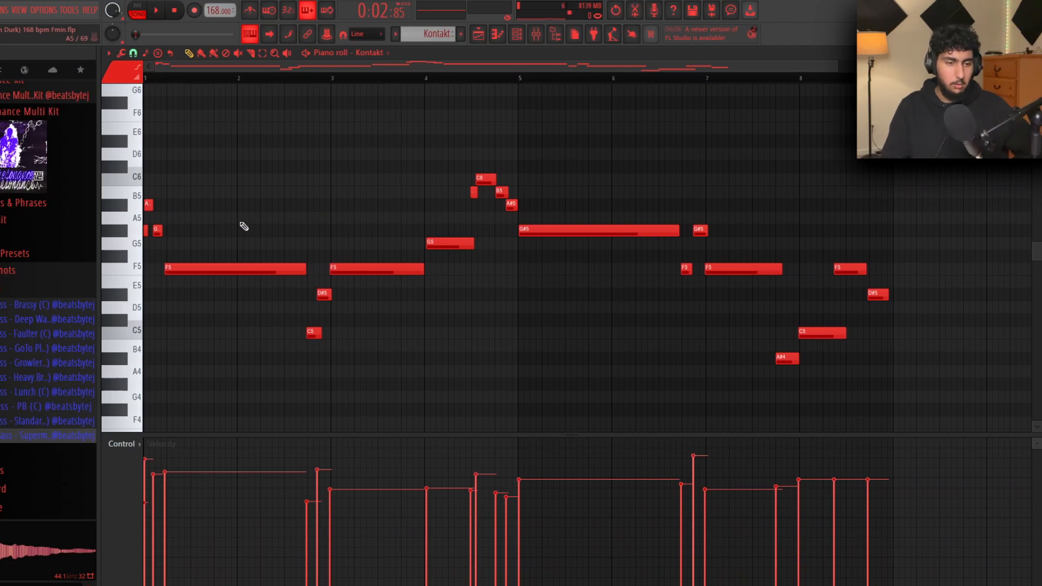
scroll(560, 246, "down", 2)
key("l")
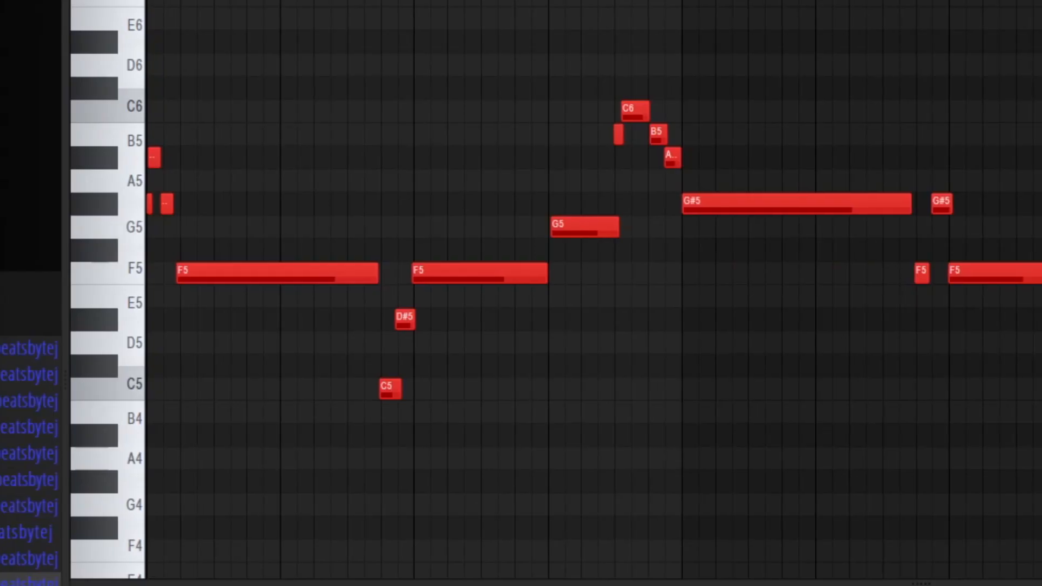
Listen to the Kontakt guitar melody and display its channel pitch events beneath the notes.
key("space")
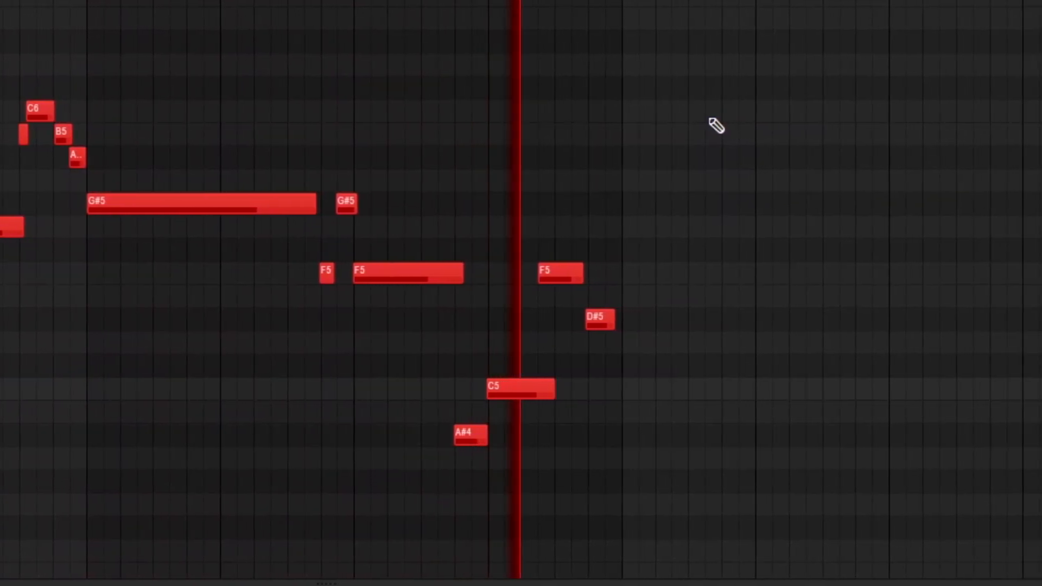
key("space")
left_click(122, 445)
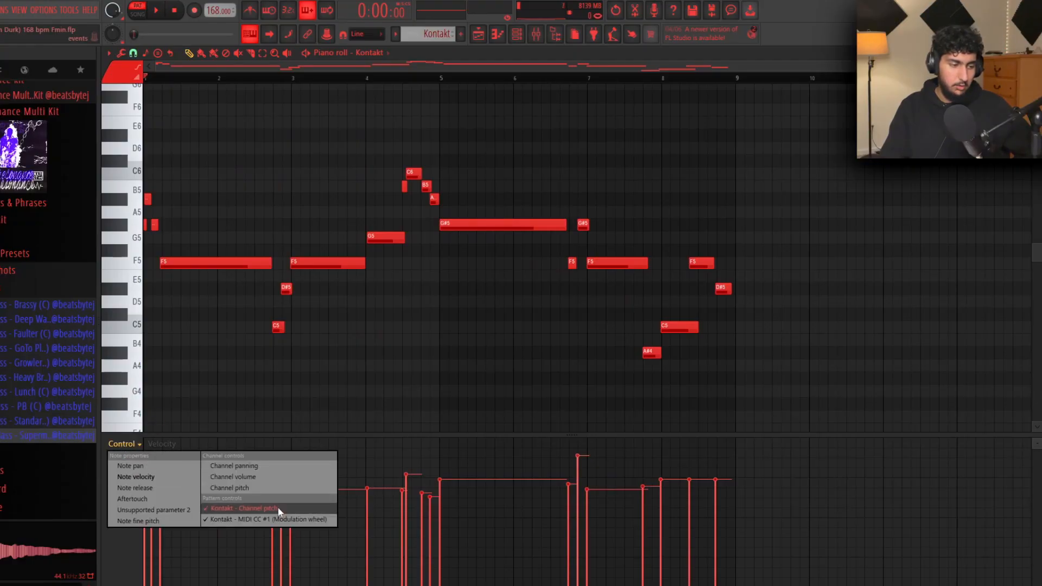
left_click(250, 508)
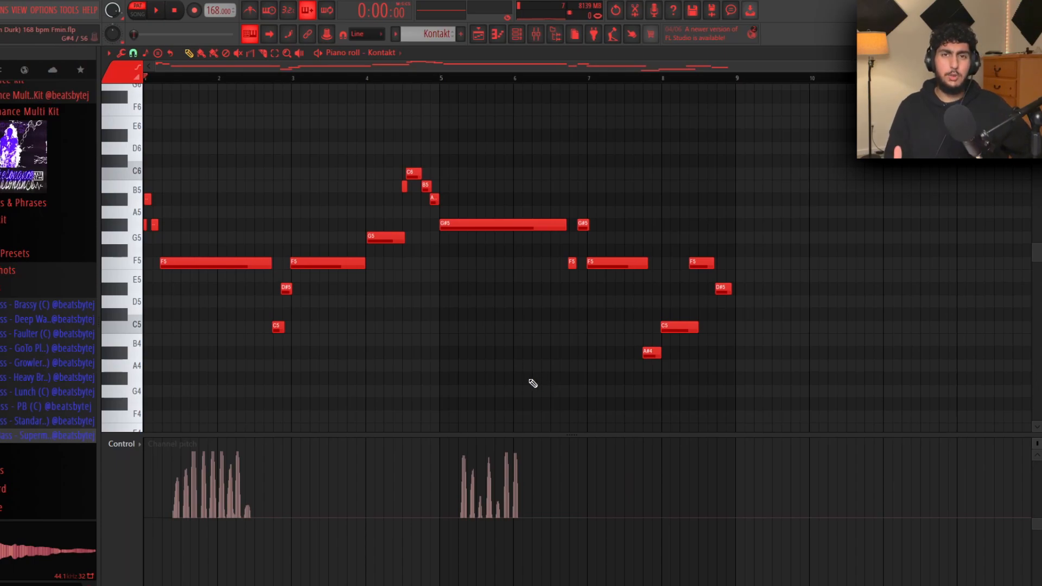
Check the pitch range in the plugin settings of the Evolution Infinity guitar.
key("Page_Up")
key("Page_Up")
key("Page_Up")
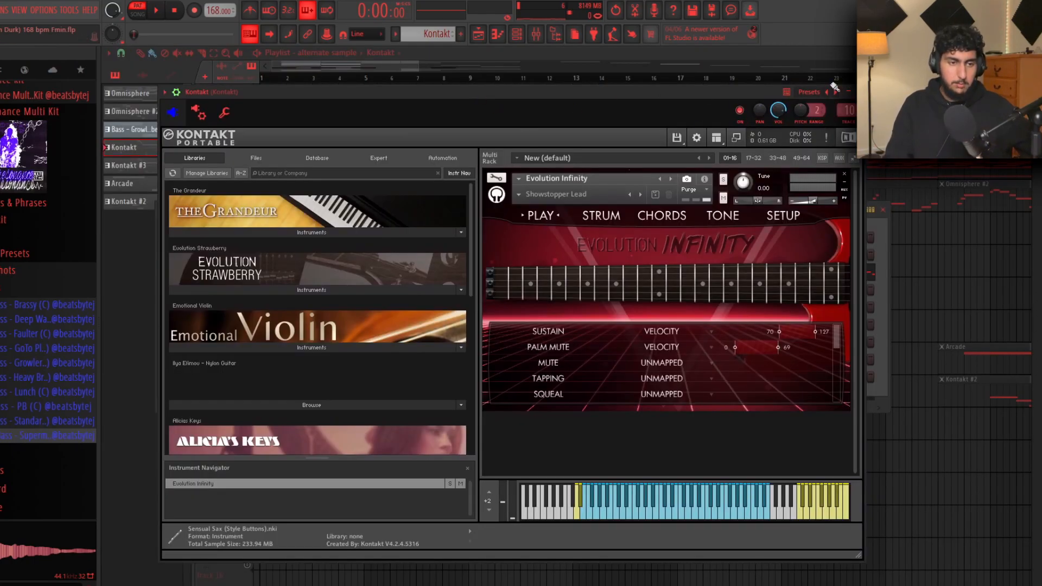
left_click(177, 92)
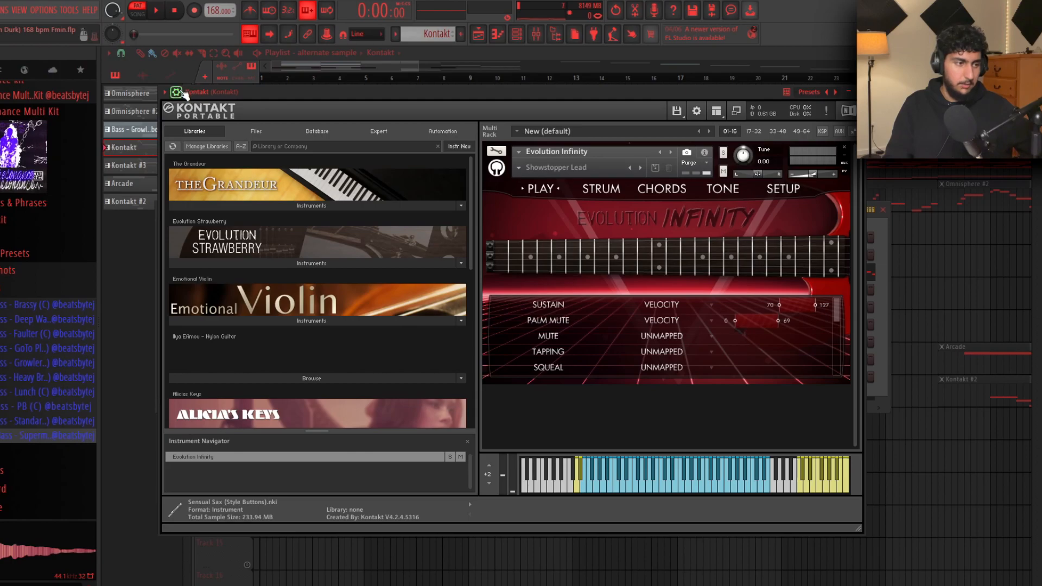
left_click(177, 93)
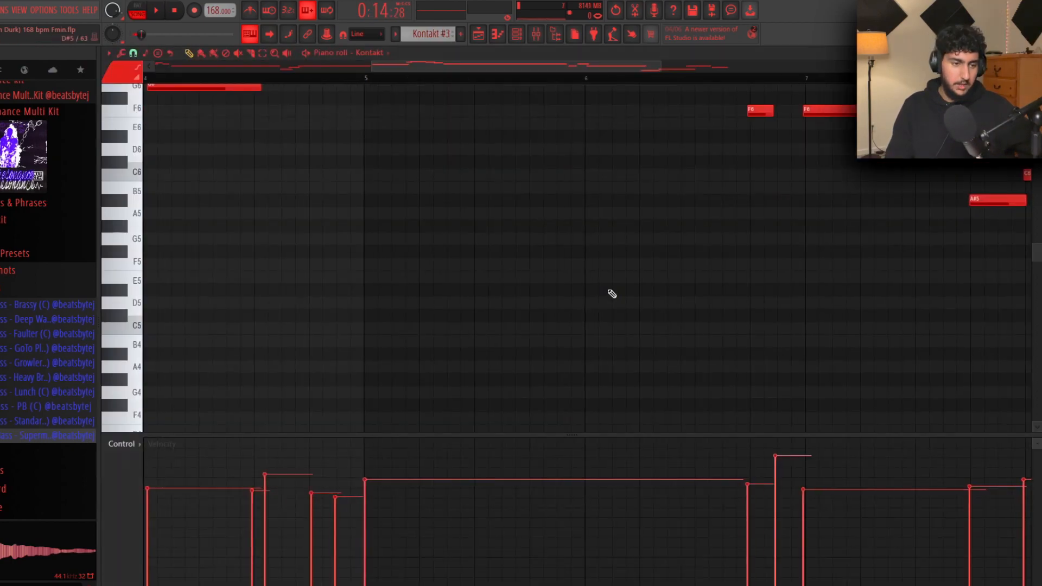
Examine the full Kontakt #3 melody in the piano roll.
scroll(603, 266, "up", 3)
scroll(597, 249, "down", 4)
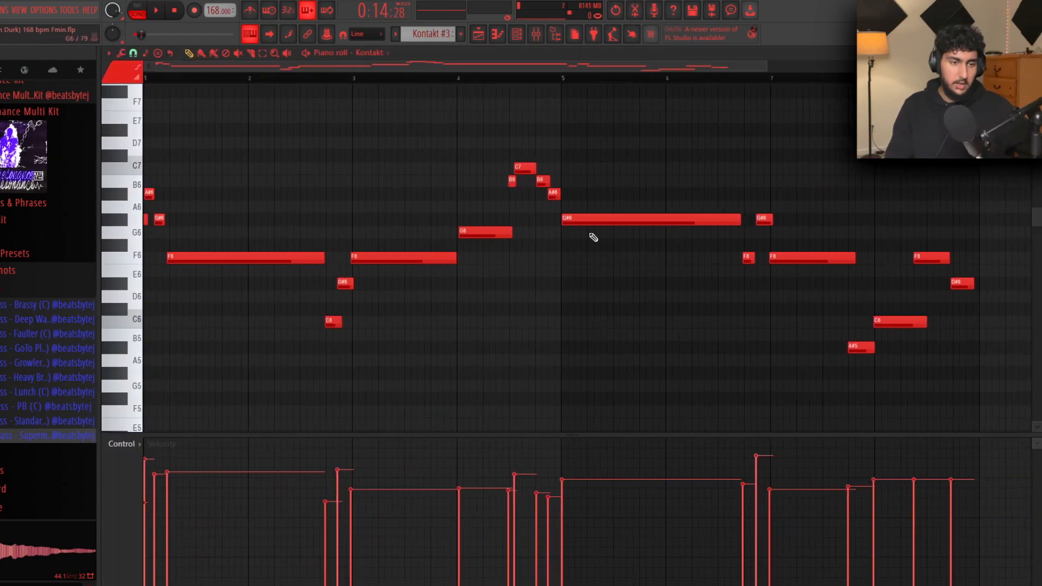
key("l")
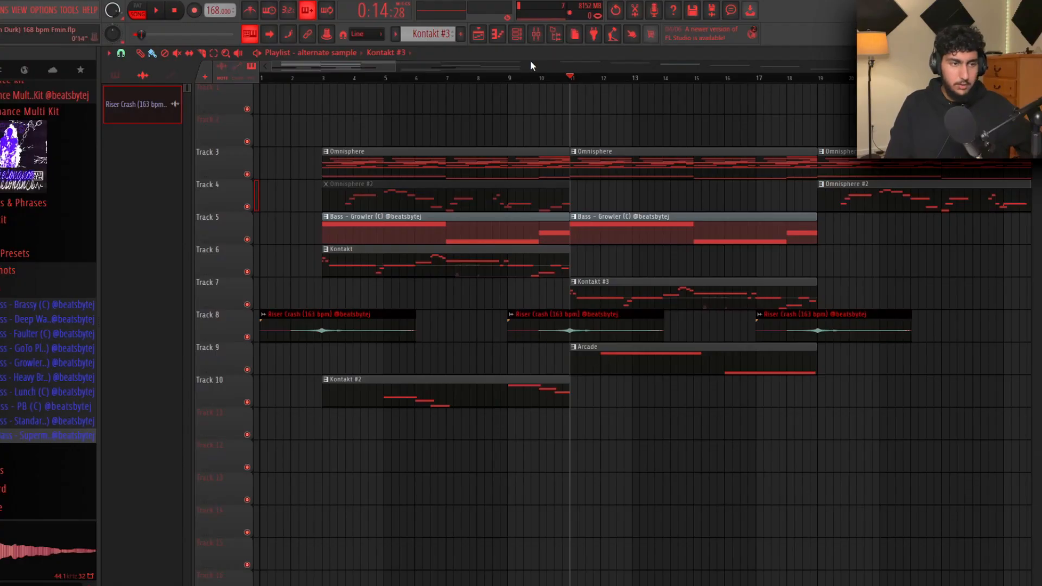
Open the Arcade instrument with its Distant Voices kit and browse its library of Lines.
left_click(517, 33)
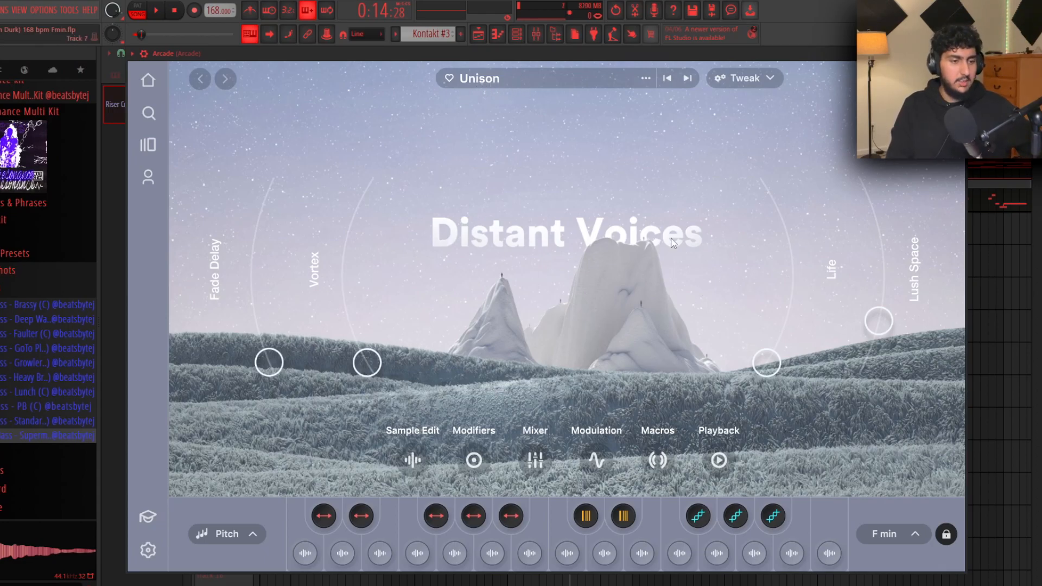
left_click(148, 144)
left_click(200, 111)
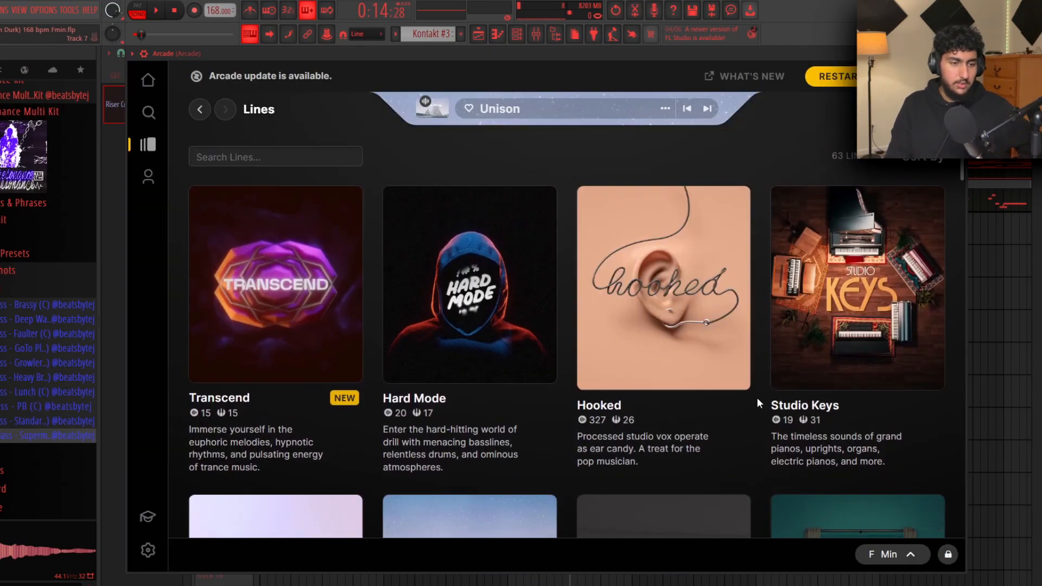
scroll(667, 396, "down", 8)
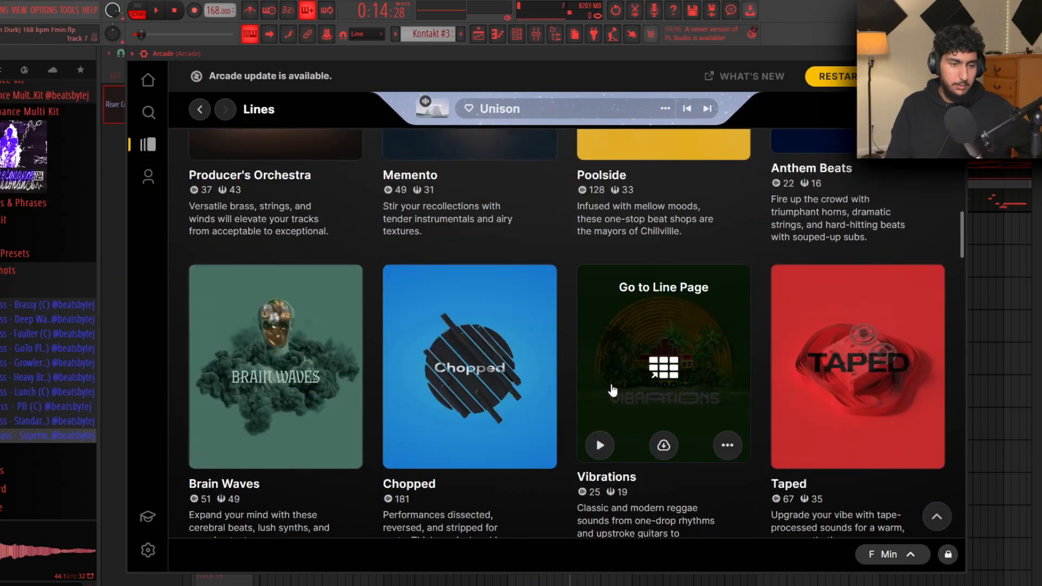
scroll(507, 513, "down", 1)
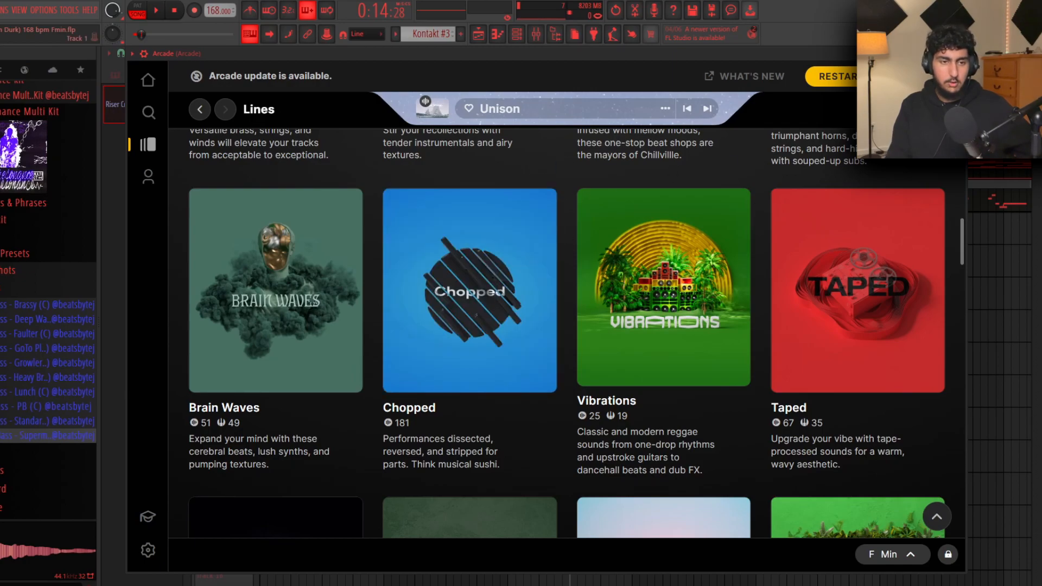
Close the Arcade instrument and view the notes of its clip on Track 9.
left_click(959, 53)
double_click(644, 363)
scroll(570, 251, "down", 5)
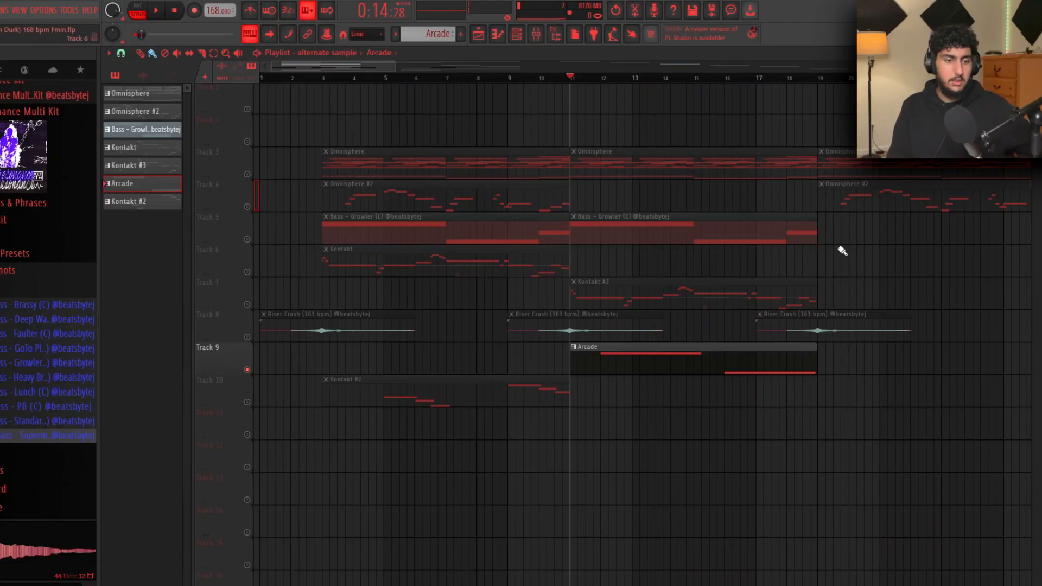
scroll(868, 376, "down", 2)
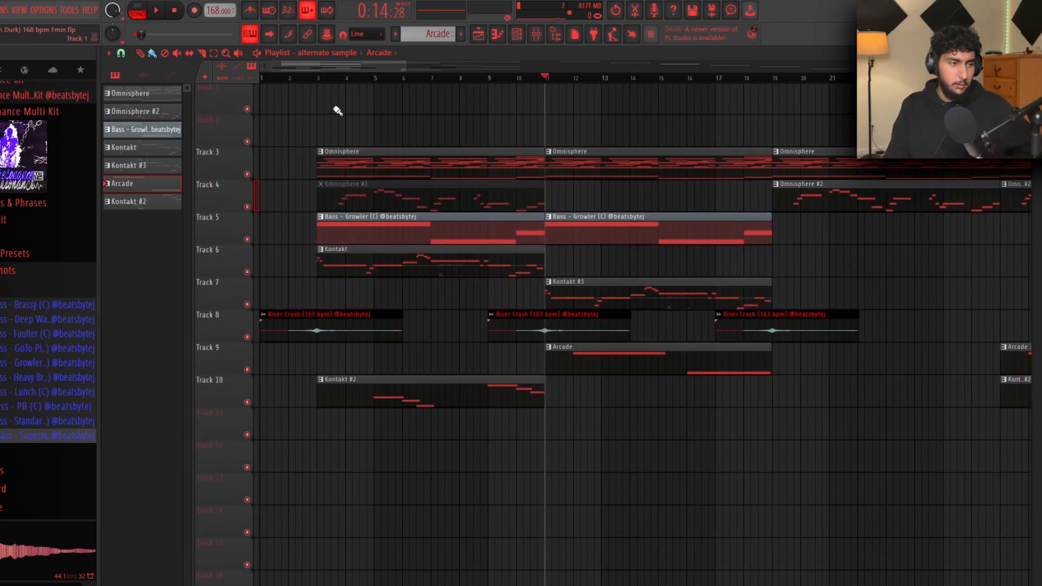
Move the playhead to bar 3 and view the Sensual Sax instrument in Kontakt #2.
left_click(316, 81)
left_click(144, 200)
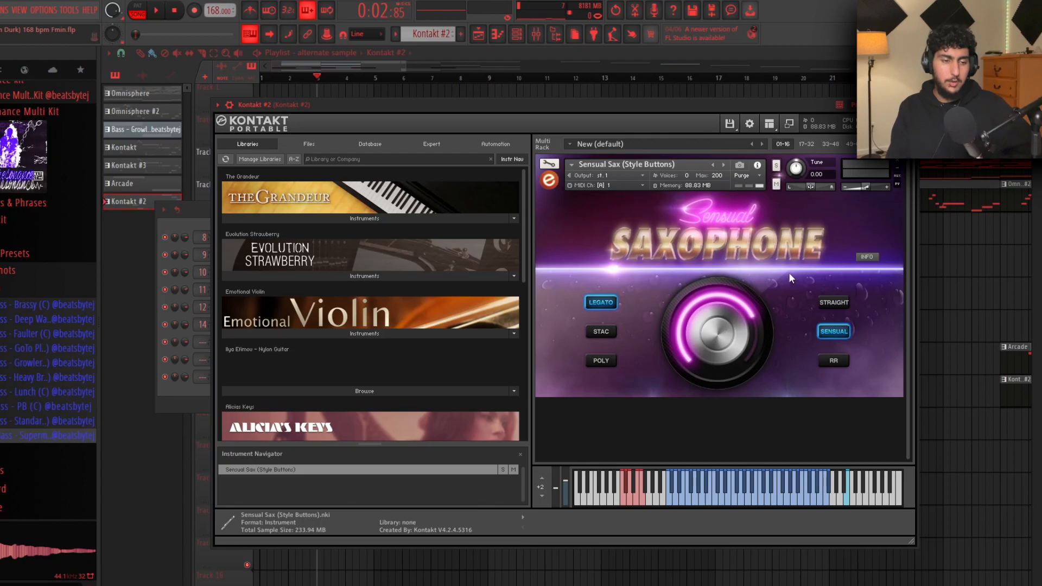
mouse_move(480, 110)
left_mouse_down()
mouse_move(471, 104)
mouse_move(486, 111)
left_mouse_up()
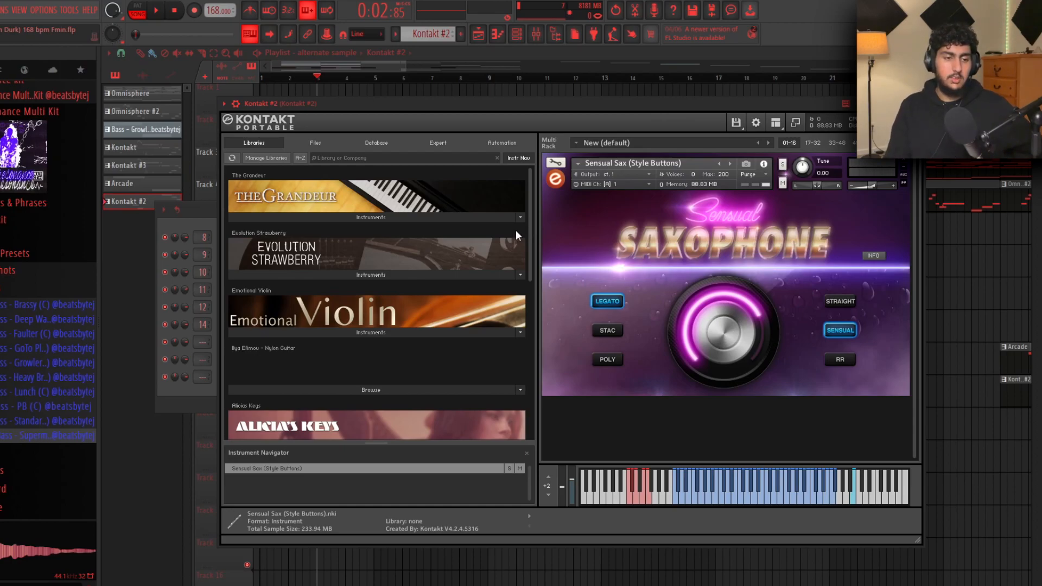
key("F12")
Examine the two descending three-note phrases in the Kontakt #2 saxophone pattern.
double_click(448, 383)
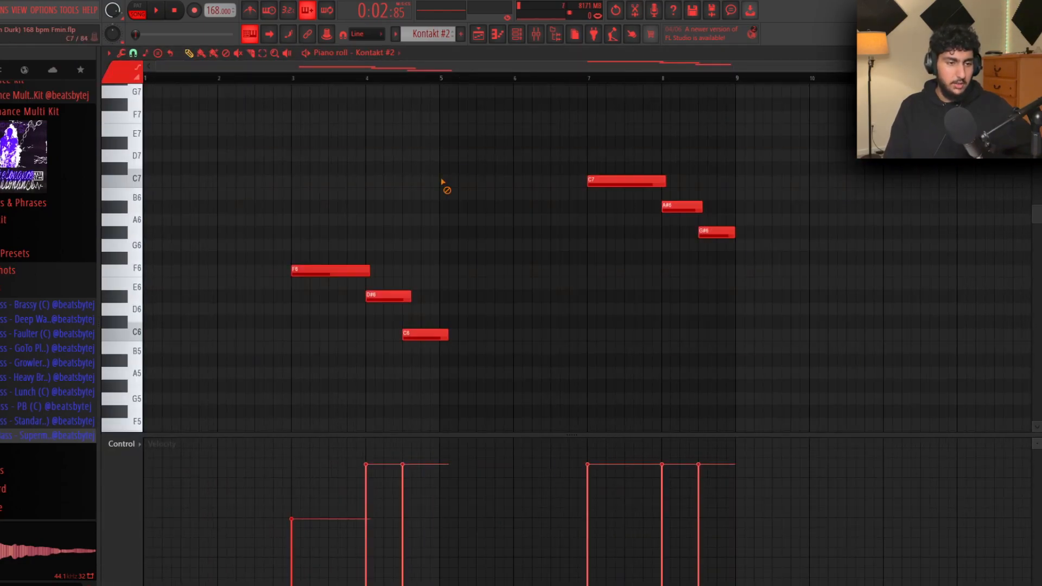
key("Escape")
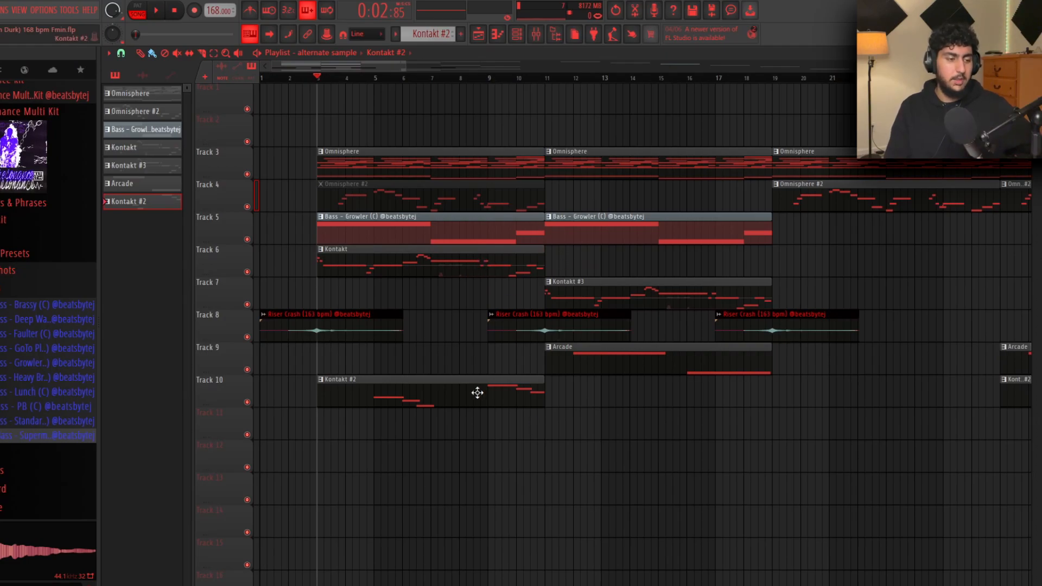
double_click(516, 393)
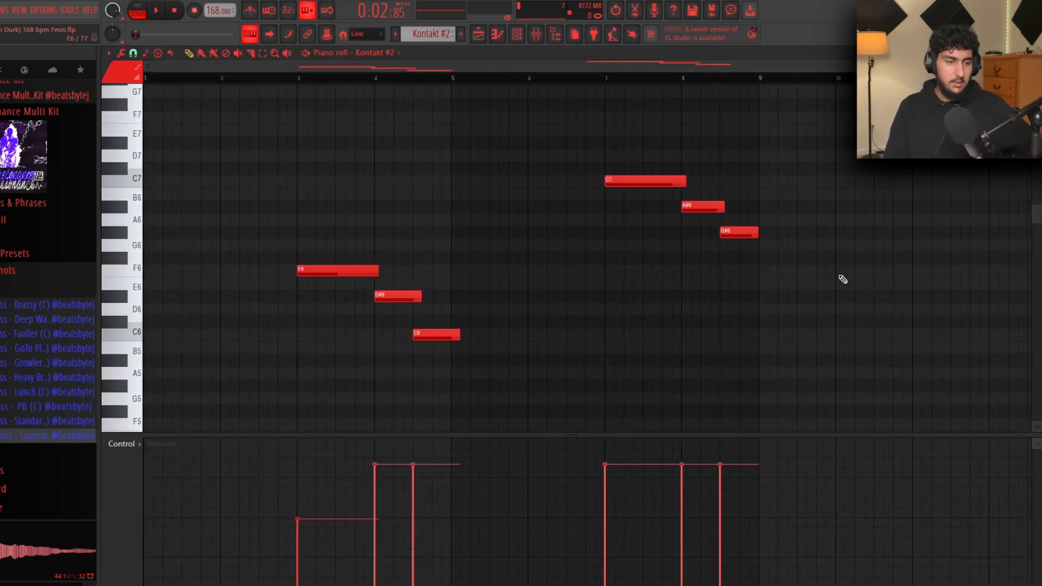
left_click_drag(294, 201, 624, 343)
left_click(955, 231)
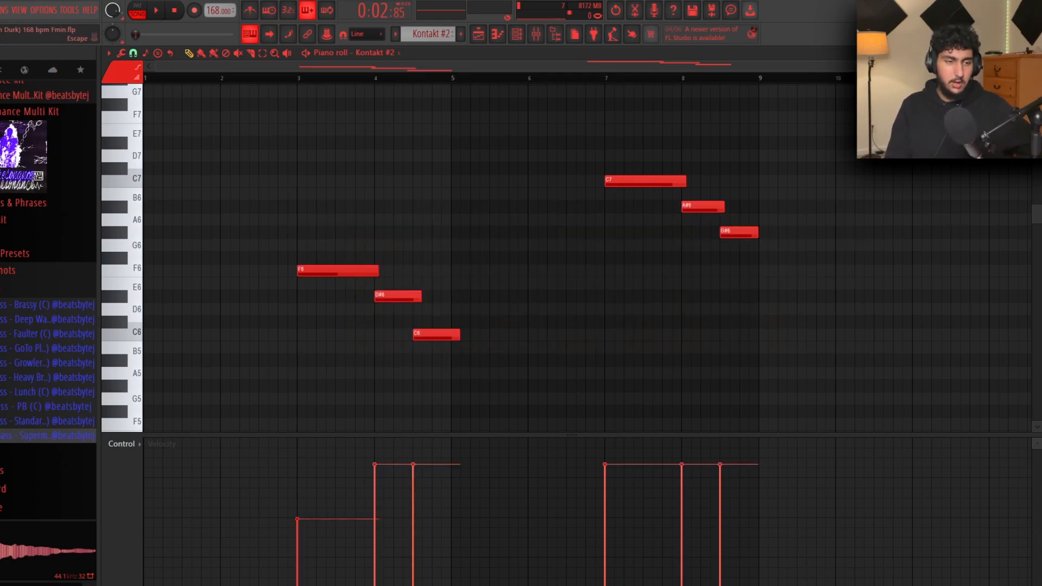
left_click_drag(617, 168, 802, 321)
left_click_drag(333, 214, 429, 337)
left_click(668, 216)
left_click_drag(613, 163, 819, 269)
left_click(736, 213)
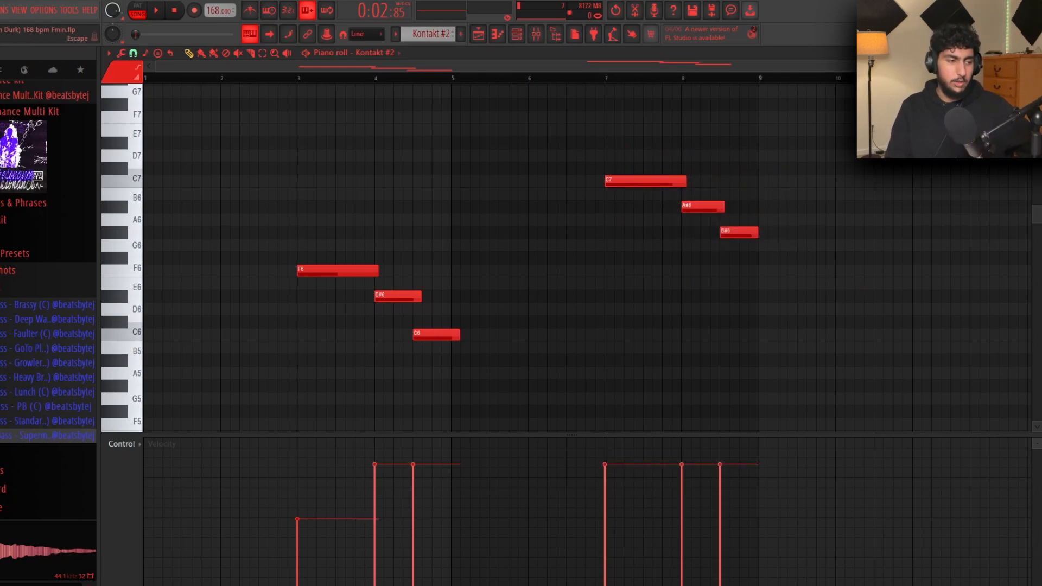
Examine the Kontakt guitar melody's notes around the saxophone phrases, comparing where the two parts fill each other's gaps.
left_click(1036, 53)
double_click(814, 185)
scroll(803, 191, "down", 2)
mouse_move(847, 328)
left_mouse_down()
mouse_move(785, 292)
mouse_move(810, 167)
left_mouse_up()
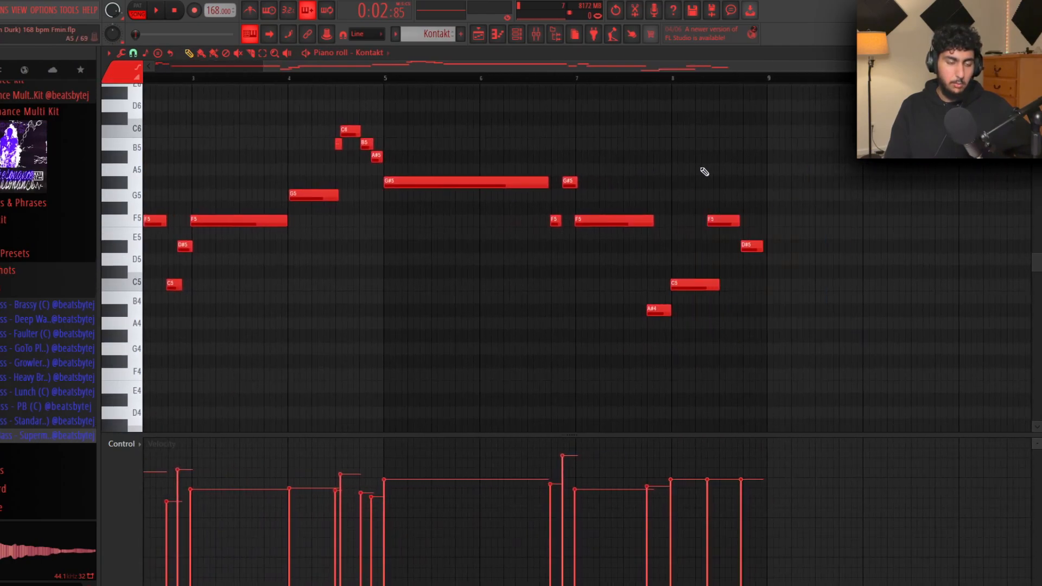
scroll(597, 256, "down", 2)
left_click_drag(226, 200, 120, 153)
key("KP_Add")
left_click_drag(683, 166, 863, 234)
left_click(862, 200, "ctrl")
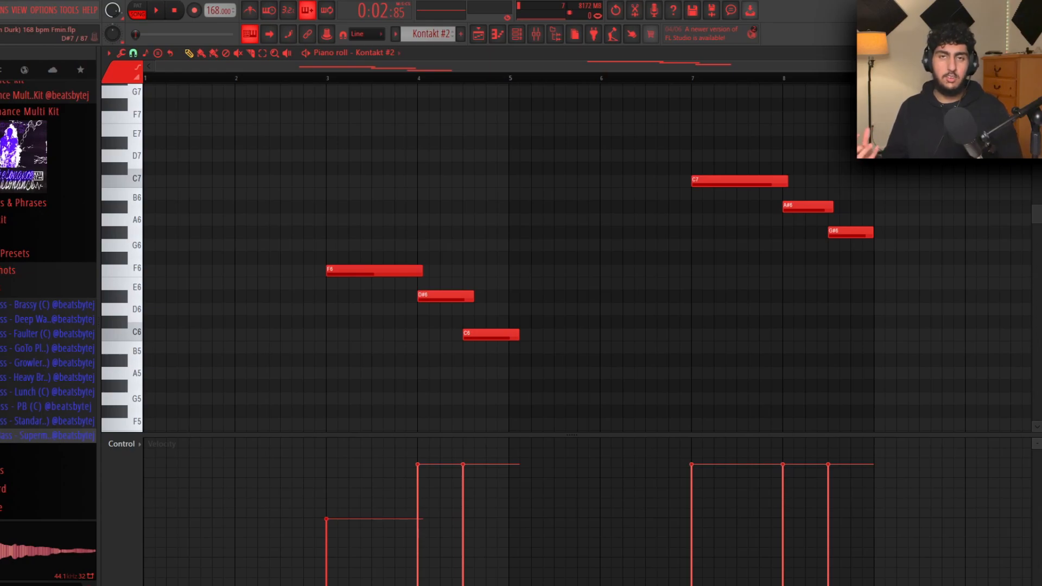
Return to the Kontakt #2 saxophone notes and listen to the pattern.
key("l")
scroll(542, 200, "down", 2)
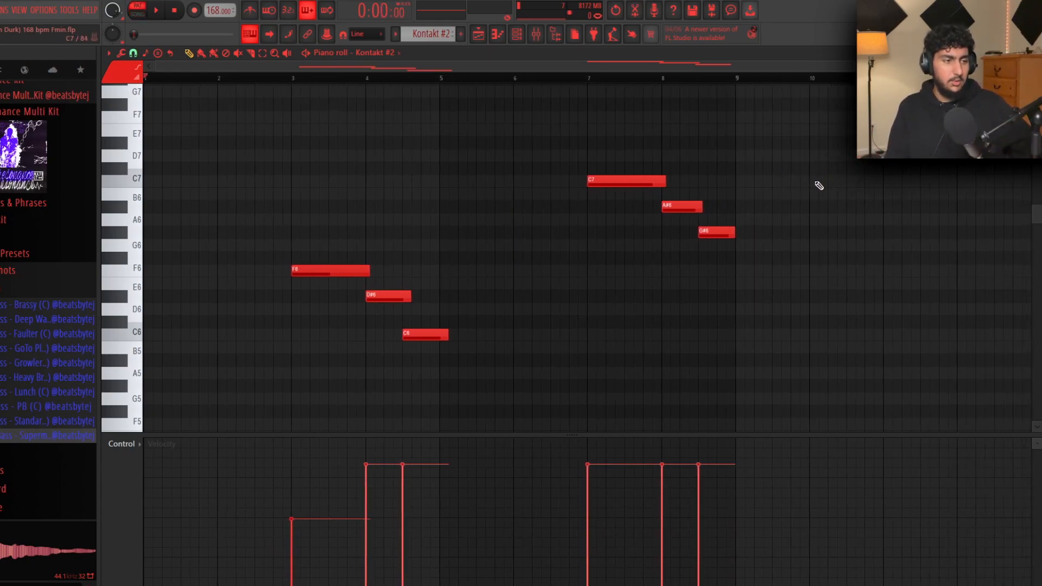
key("space")
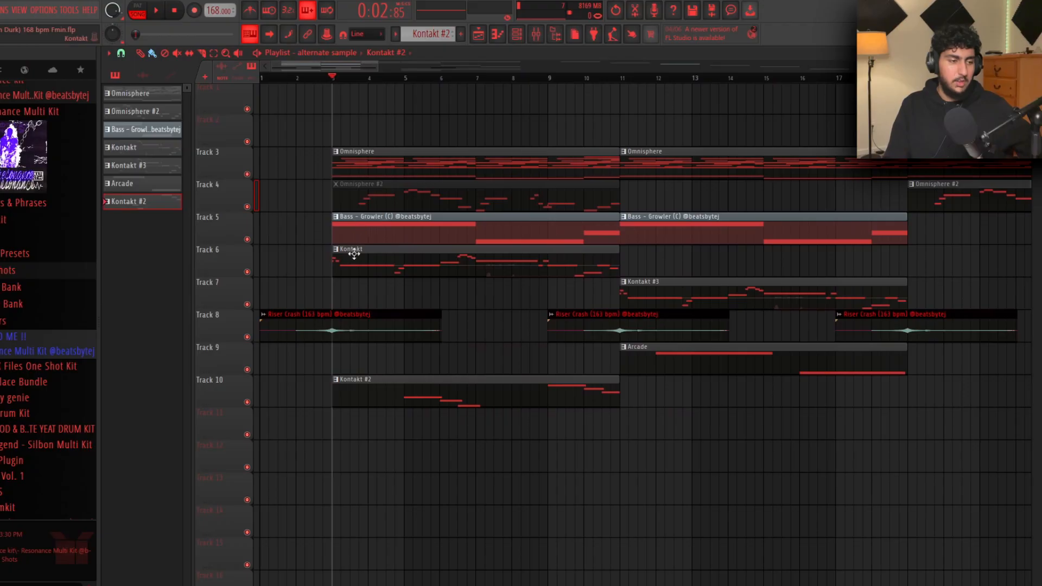
Mute the second Riser Crash clip on Track 8.
scroll(353, 253, "down", 2, "ctrl")
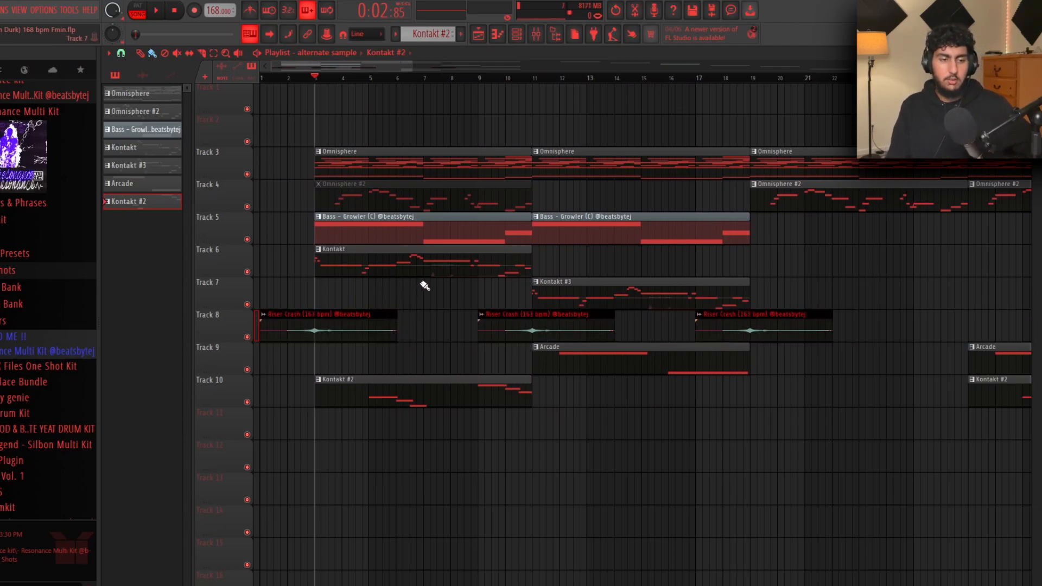
scroll(272, 278, "up", 2, "ctrl")
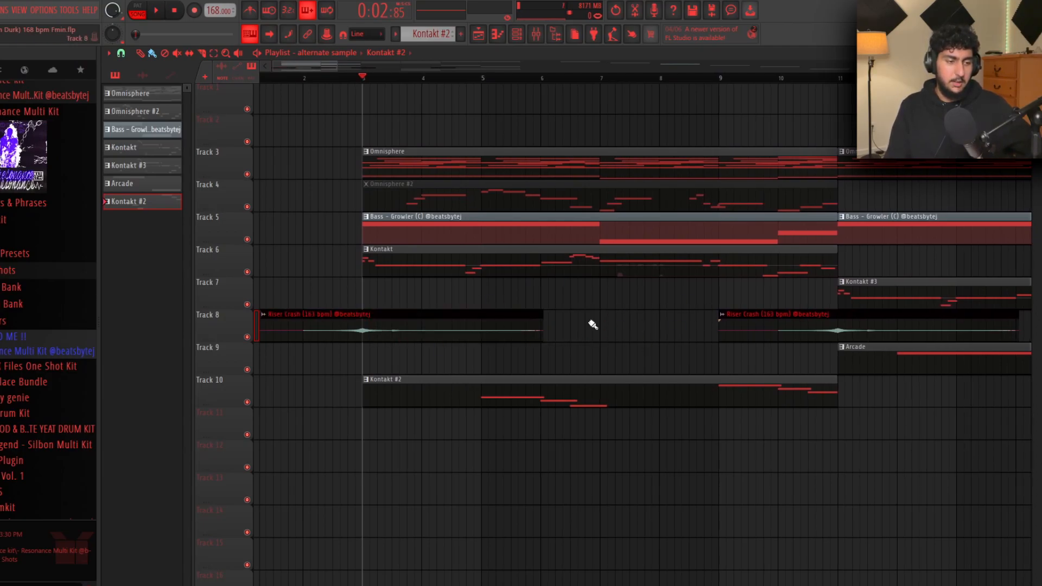
left_click(290, 327)
left_click(594, 338)
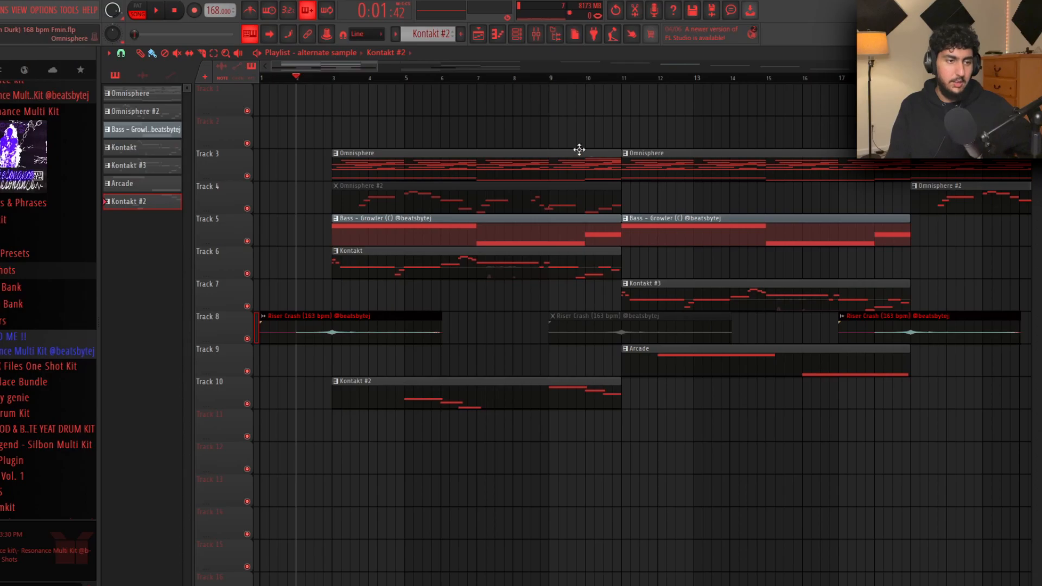
Play the arrangement from bar 17 to hear the transition with the third Riser Crash clip muted.
left_click(515, 78)
scroll(630, 132, "right", 2)
scroll(630, 132, "right", 8)
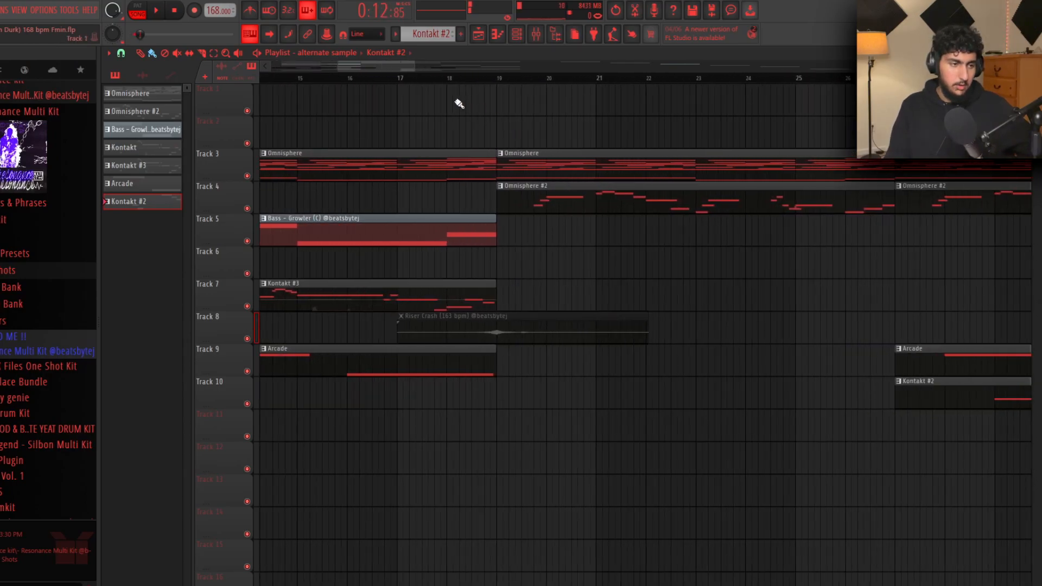
left_click(407, 77)
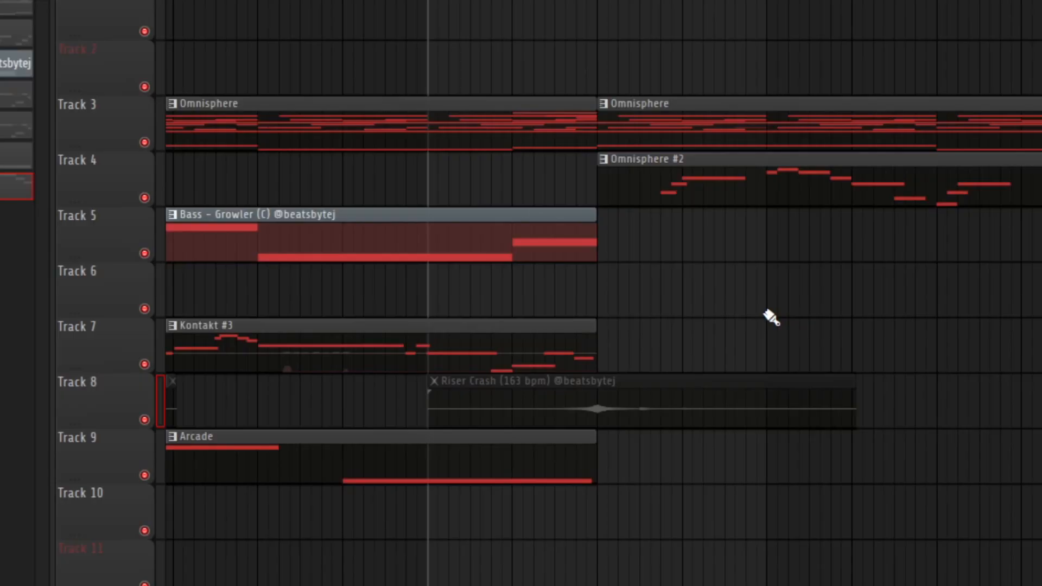
key("space")
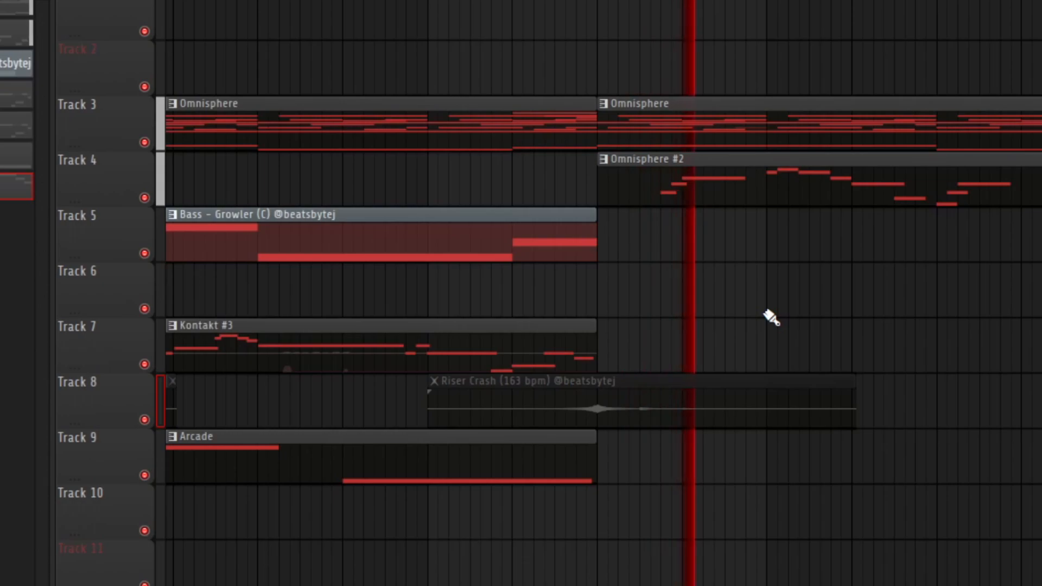
key("Page_Up")
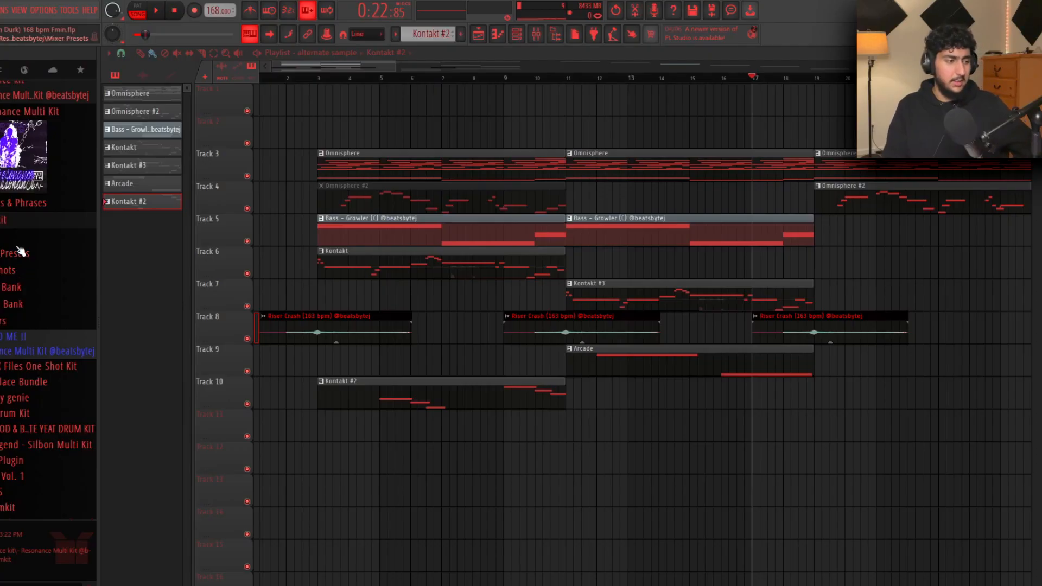
Browse the Resonance Multi Kit's Accents & Phrases folder and preview one of its samples.
left_click(18, 221)
left_click(40, 348)
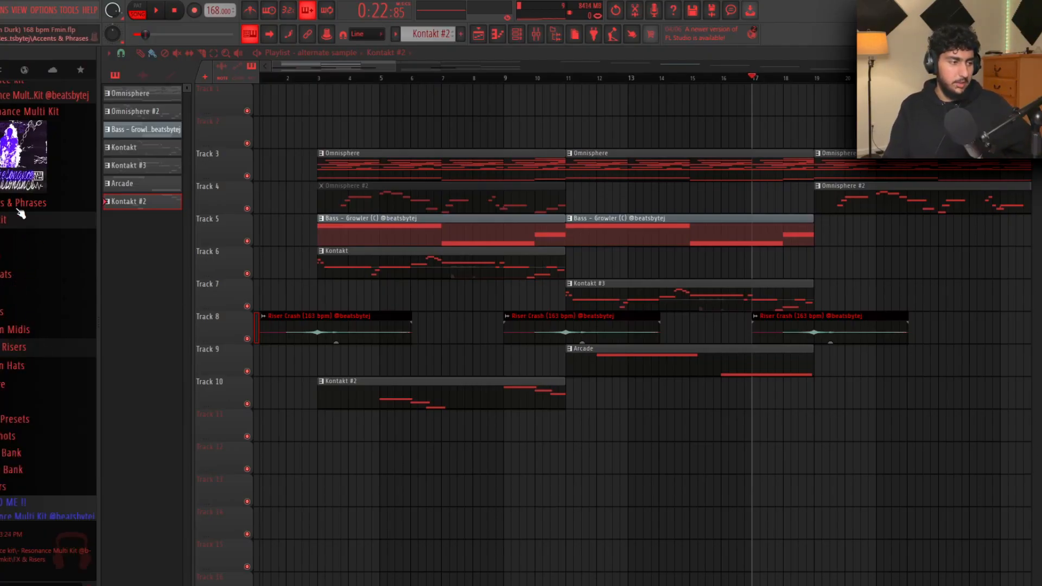
left_click(58, 308)
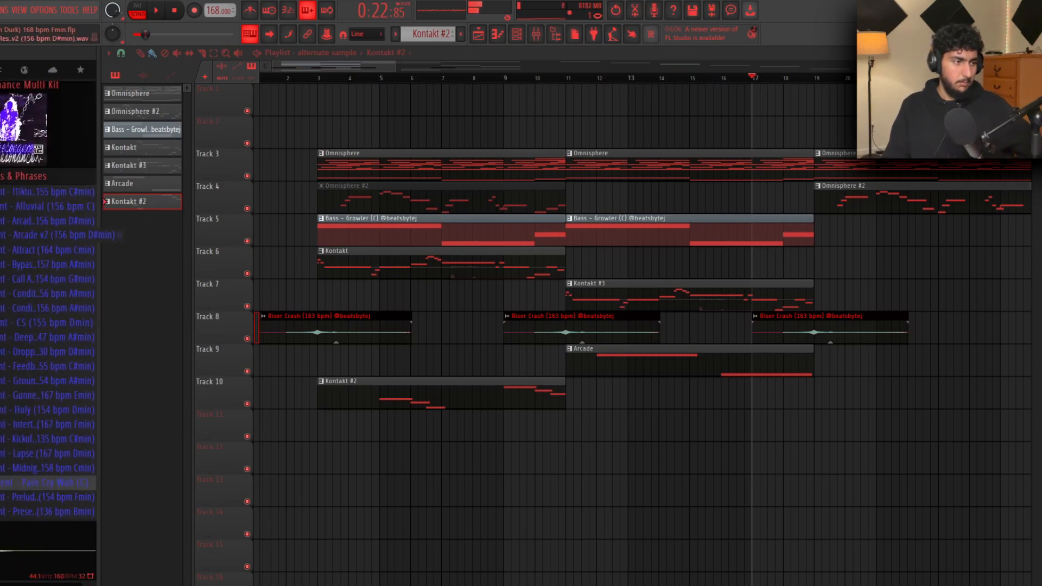
Open the kit's FX & Risers folder and audition the Guitar Bend and Guitar Bend Low Octave (D# to F) samples.
left_click(14, 109)
left_click(36, 229)
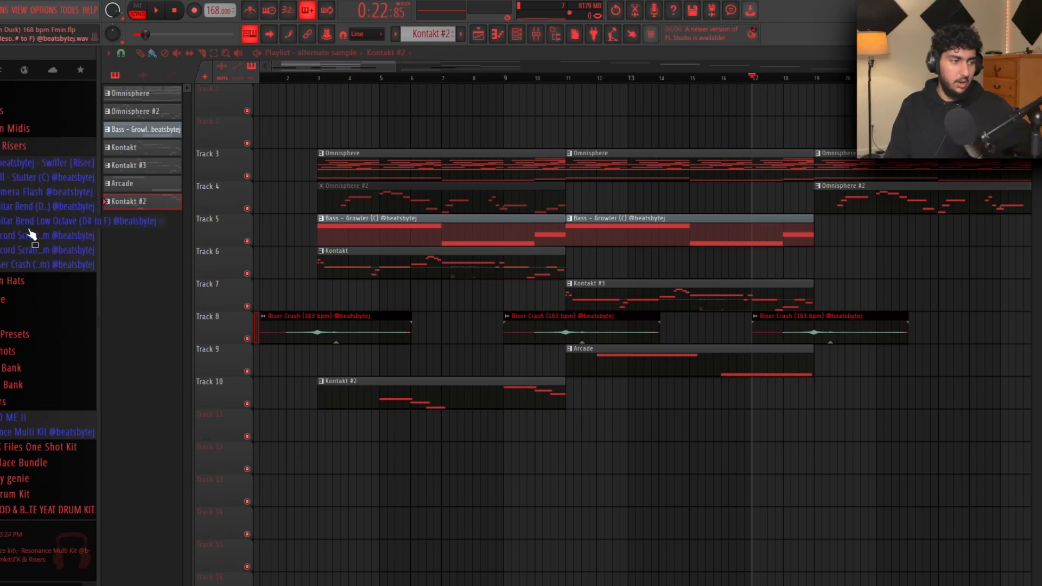
left_click(28, 210)
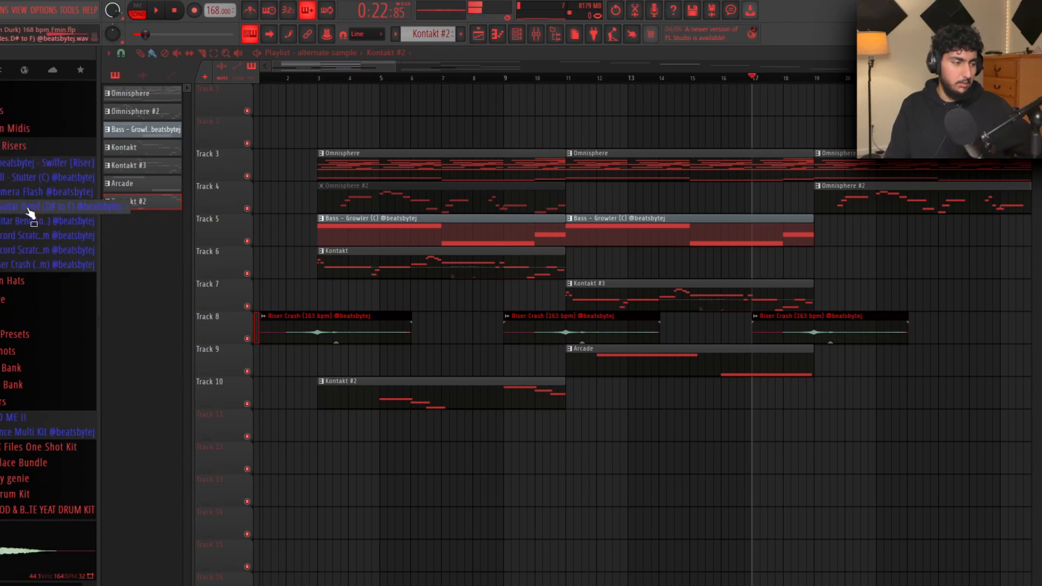
left_click_drag(30, 213, 29, 214)
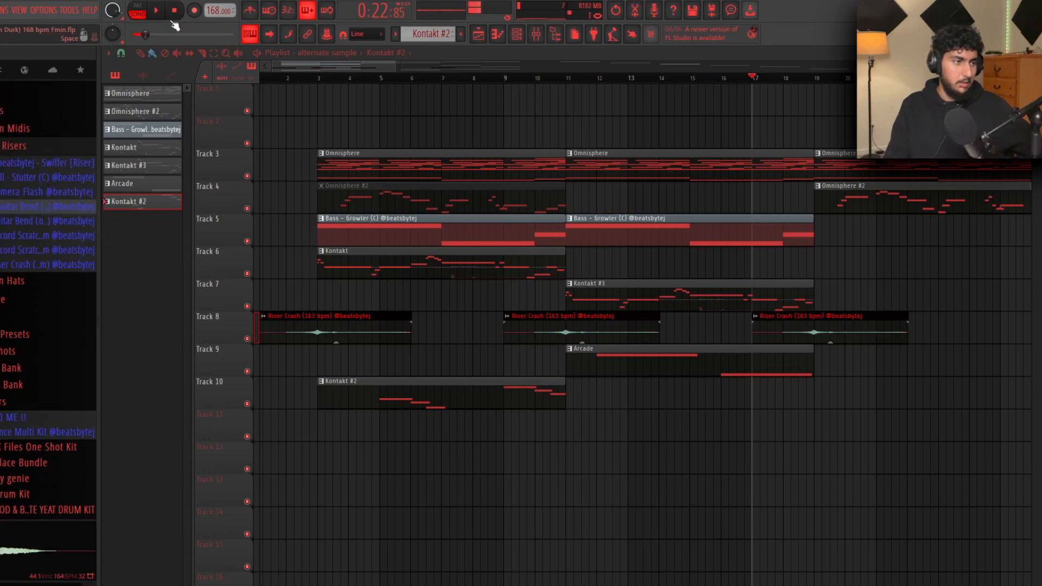
Examine how the instruments are layered in the first two sections, from bar 3 to bar 19.
scroll(360, 132, "down", 3)
scroll(609, 259, "down", 1)
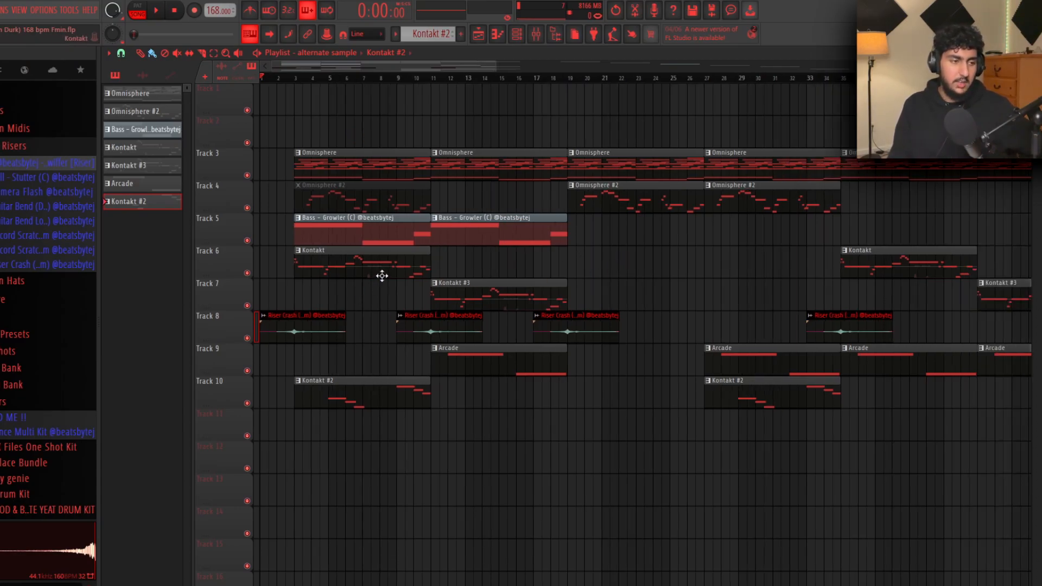
scroll(615, 246, "down", 1)
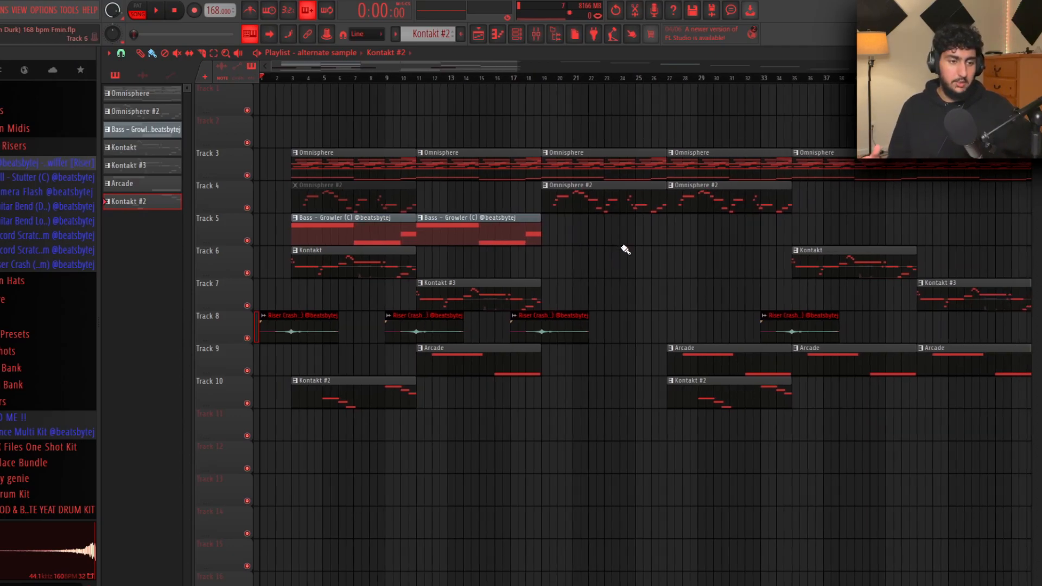
left_click_drag(386, 139, 350, 407)
left_click_drag(516, 427, 450, 163)
left_click(446, 199, "ctrl")
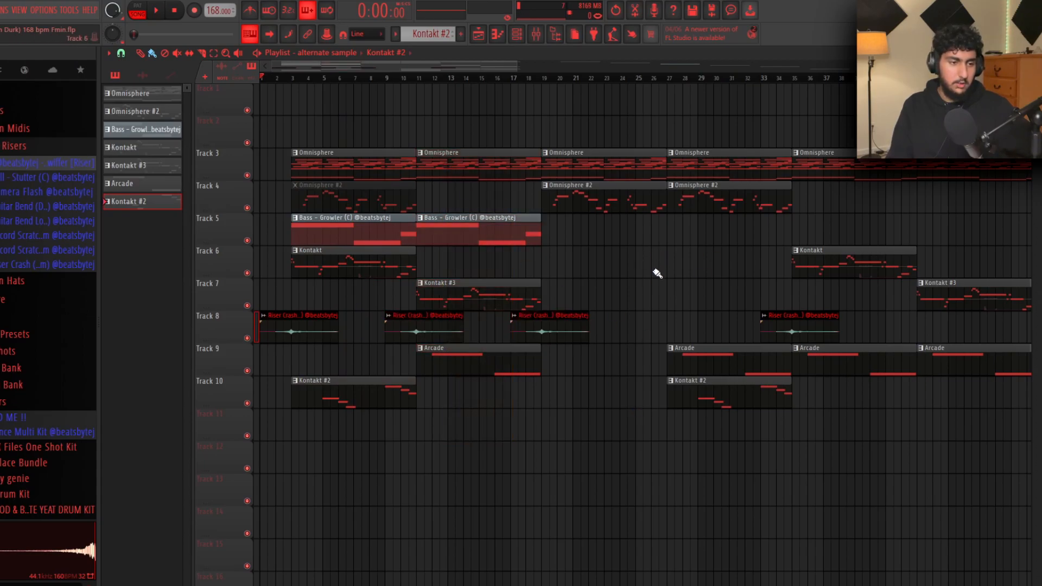
Examine the middle sections from bar 19, comparing the Omnisphere and Omnisphere #2 layers with the earlier parts.
scroll(657, 270, "right", 2)
left_click_drag(595, 152, 735, 274)
left_click(680, 244)
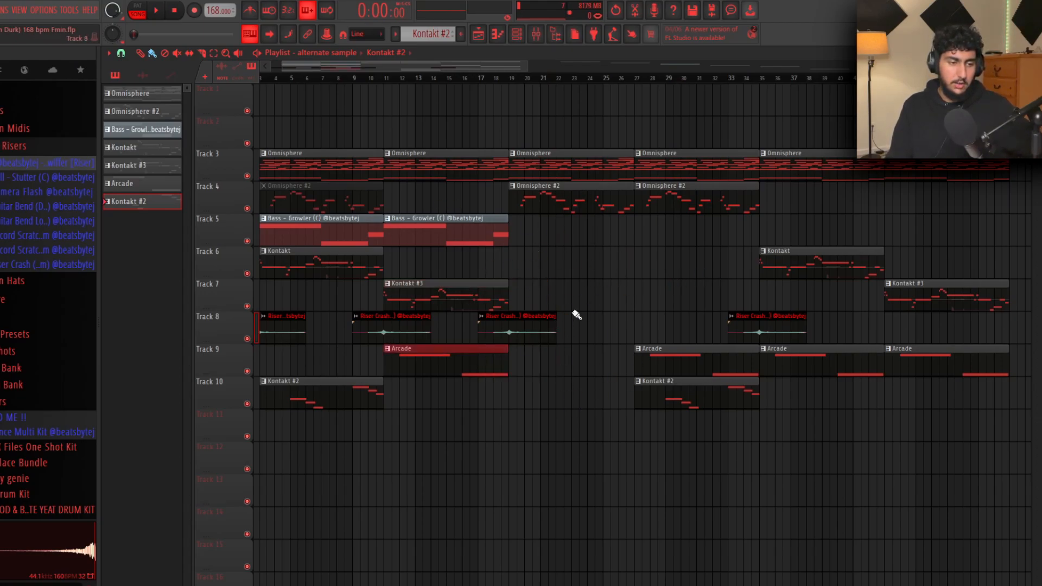
left_click(576, 158)
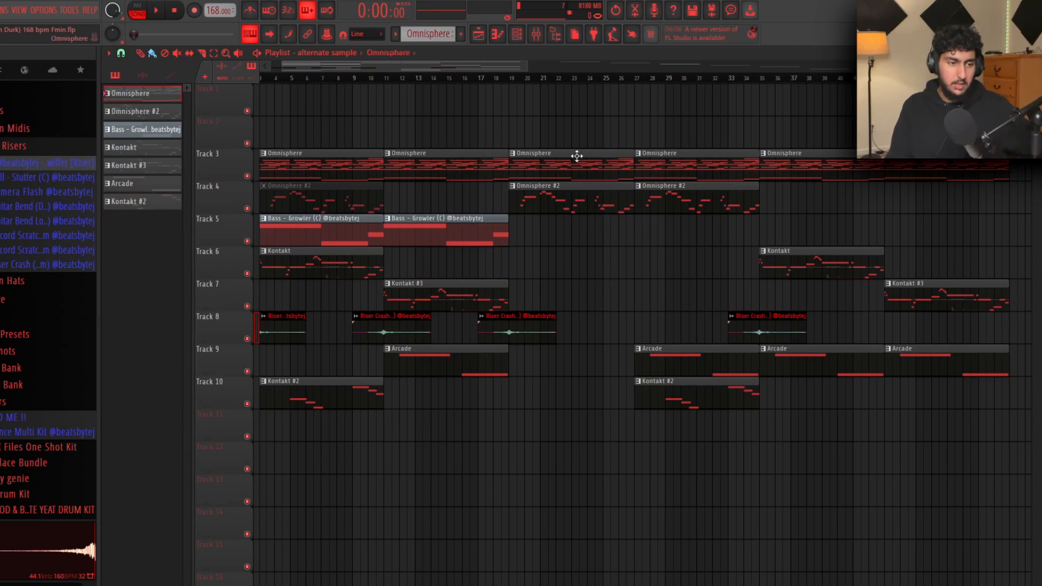
Examine the closing sections from bar 35, highlighting the Kontakt and Kontakt #3 clips on Tracks 6 and 7.
scroll(639, 273, "right", 2)
scroll(639, 273, "right", 2)
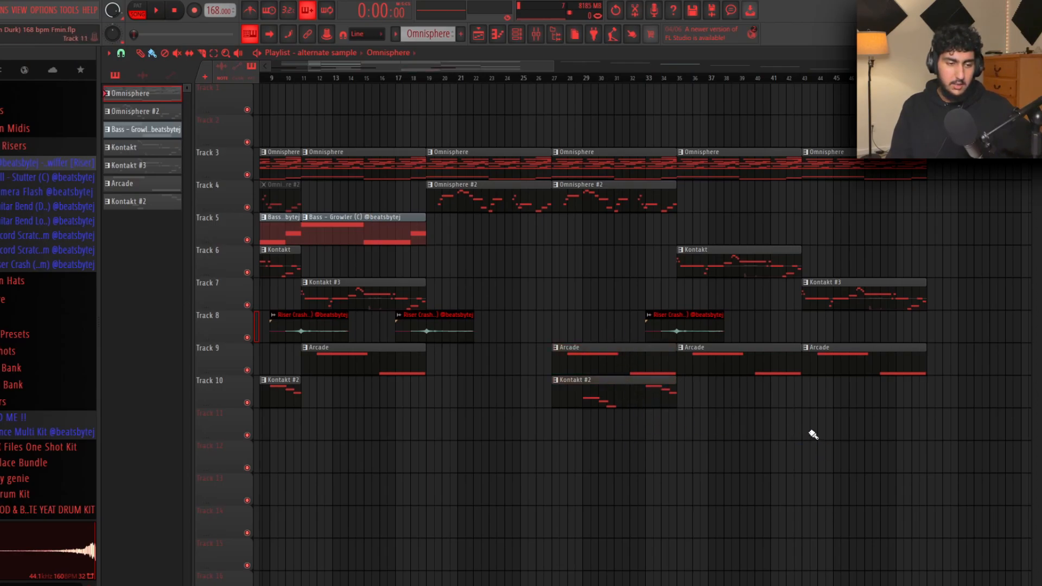
scroll(814, 435, "right", 4)
scroll(784, 223, "left", 1)
left_click_drag(922, 326, 847, 242)
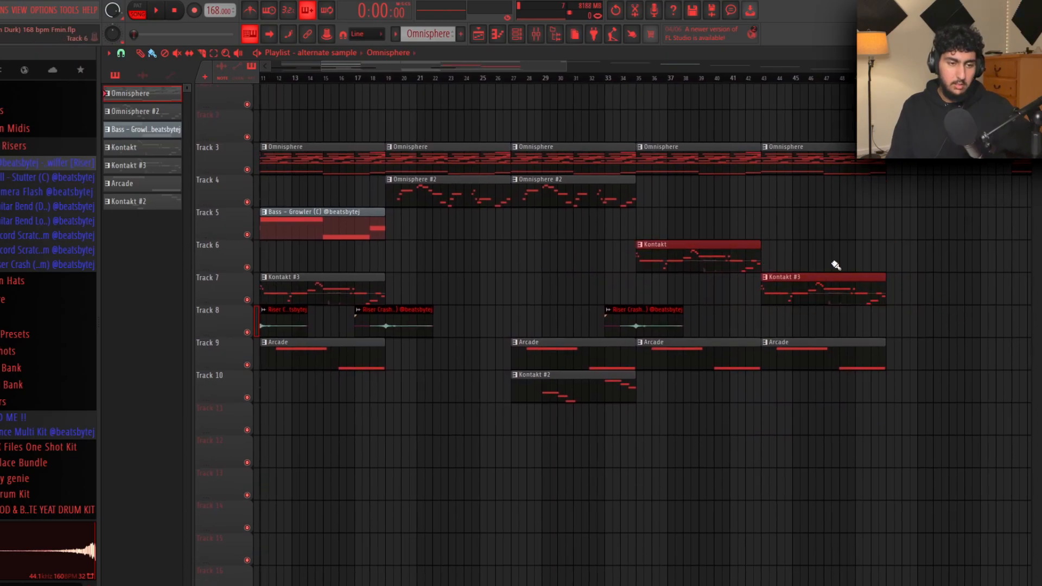
Review the whole arrangement together with the single instrument clips laid out one after another past its end.
scroll(903, 257, "down", 5)
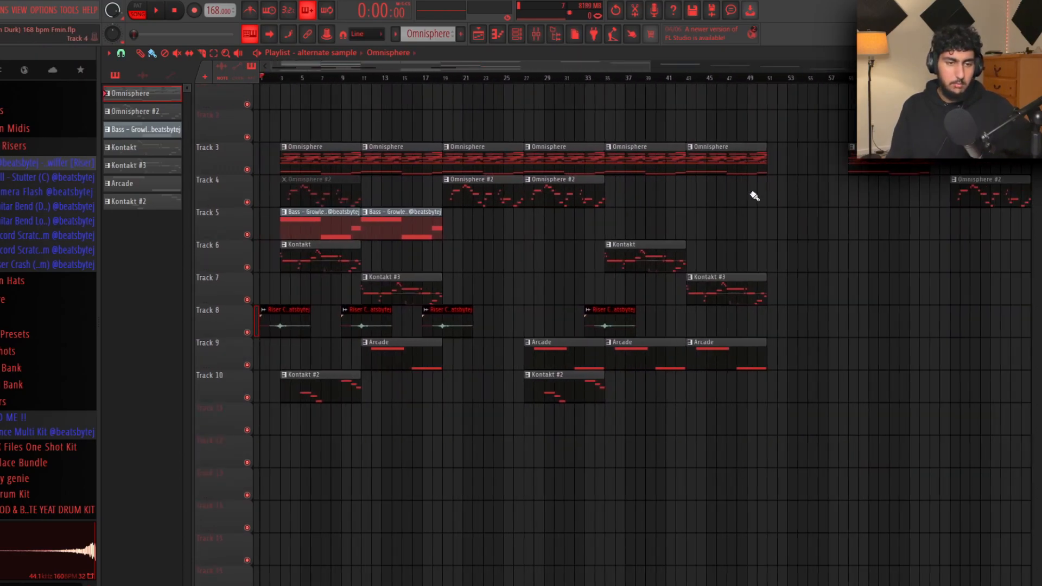
scroll(750, 202, "down", 1)
left_click_drag(938, 421, 583, 169)
left_click(742, 160, "ctrl")
scroll(742, 161, "down", 1)
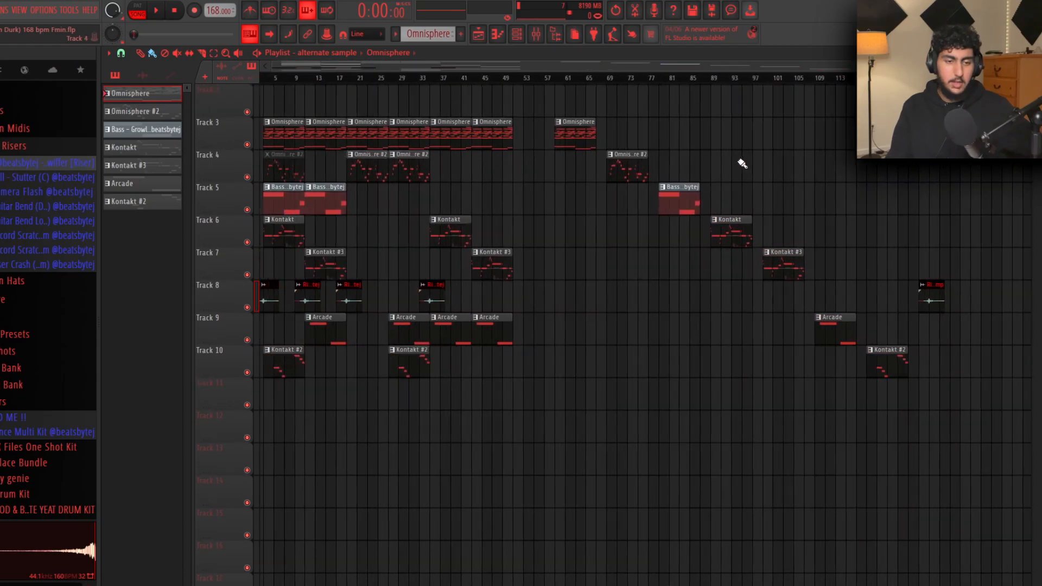
scroll(787, 217, "up", 1)
scroll(796, 229, "up", 3)
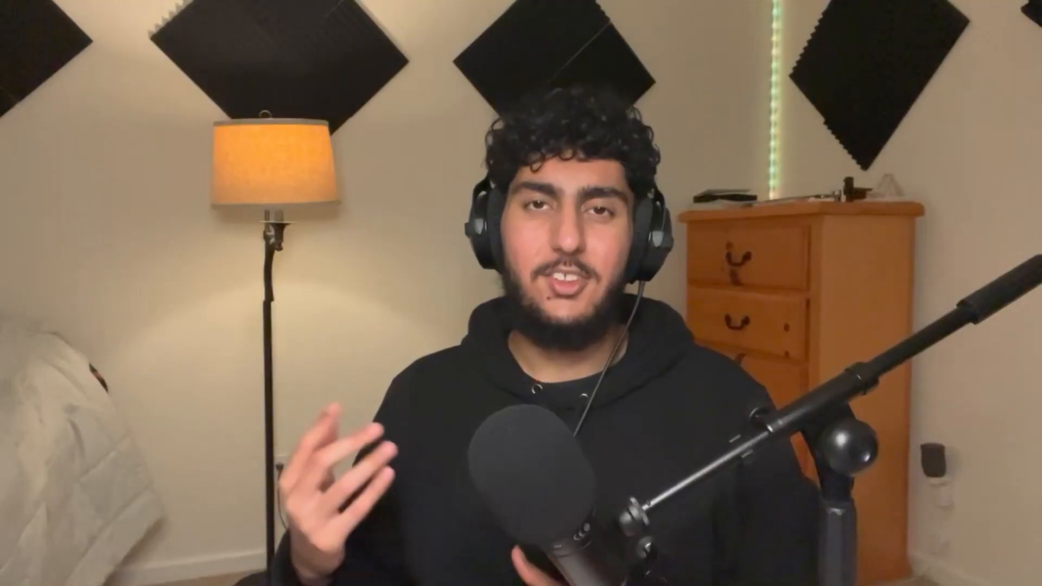